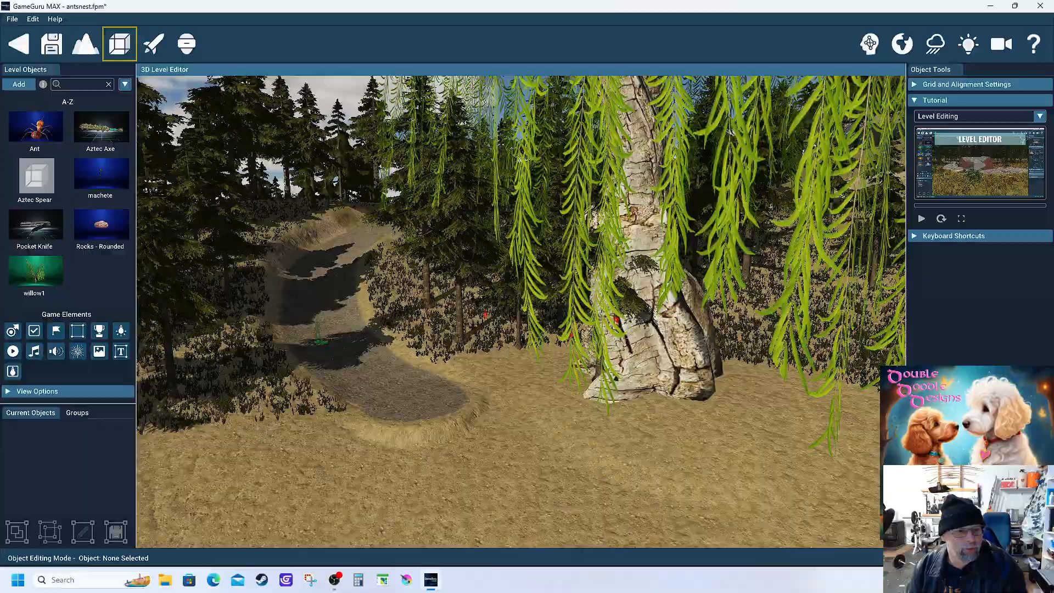
- Remove the small conifer that grows through the base of the large willow's trunk, using the terrain's Remove Tree tool
key("a")
key("a")
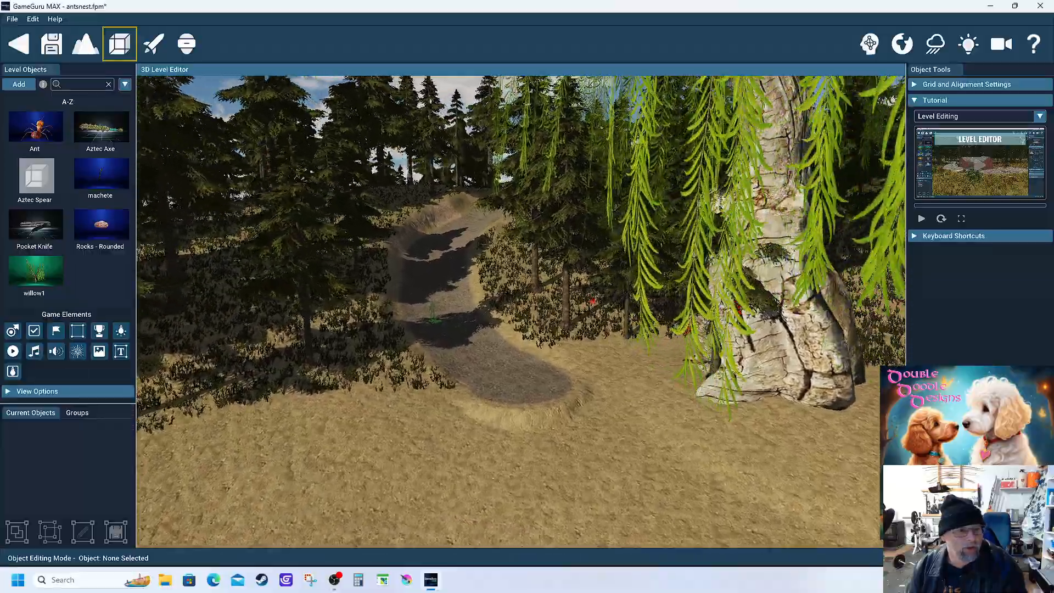
key("d")
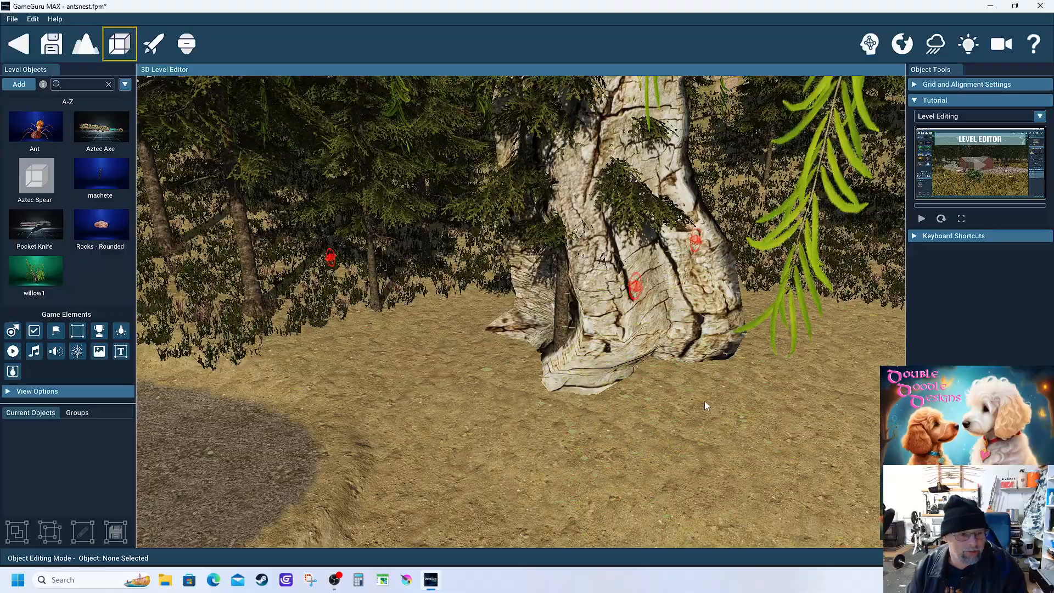
key("w")
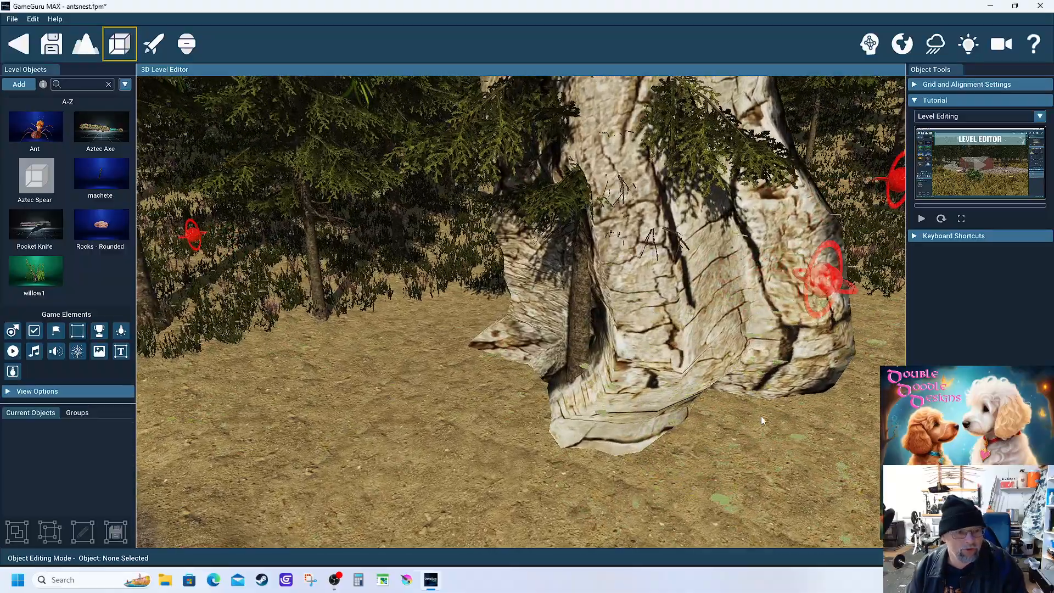
key("w")
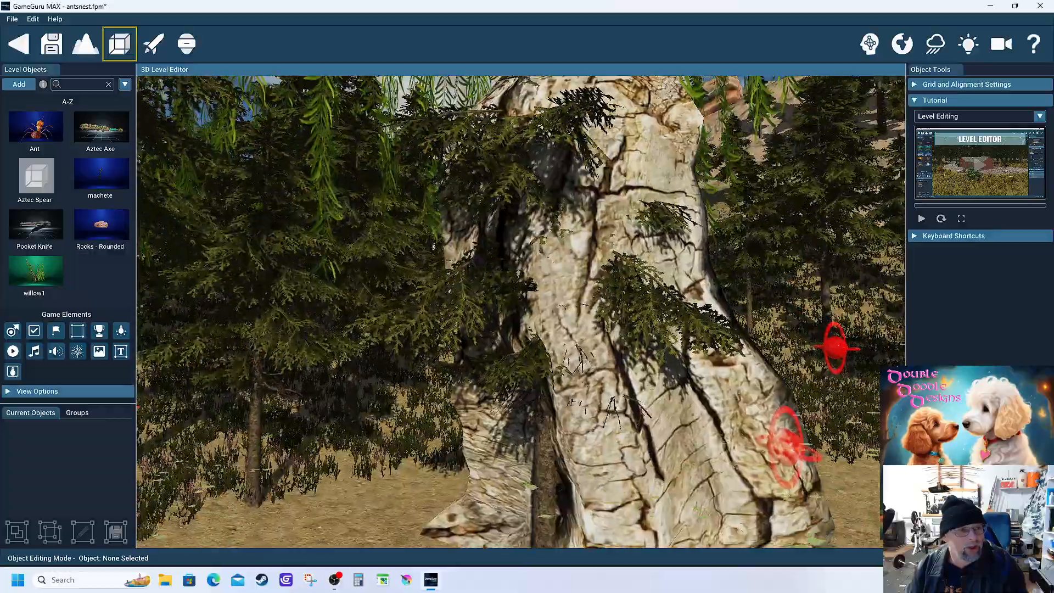
right_click_drag(520, 312, 520, 359)
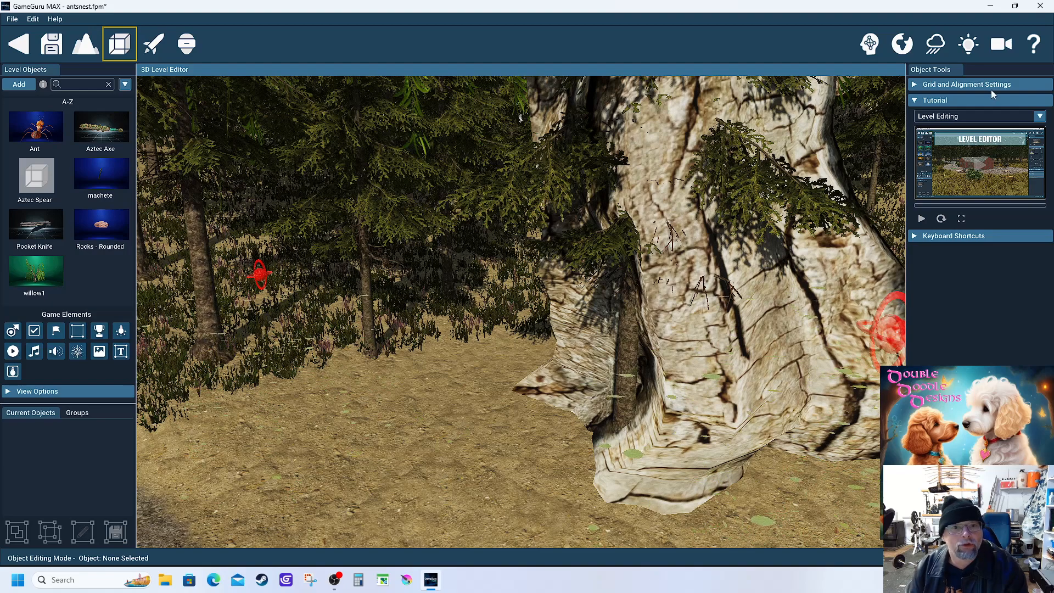
left_click(85, 44)
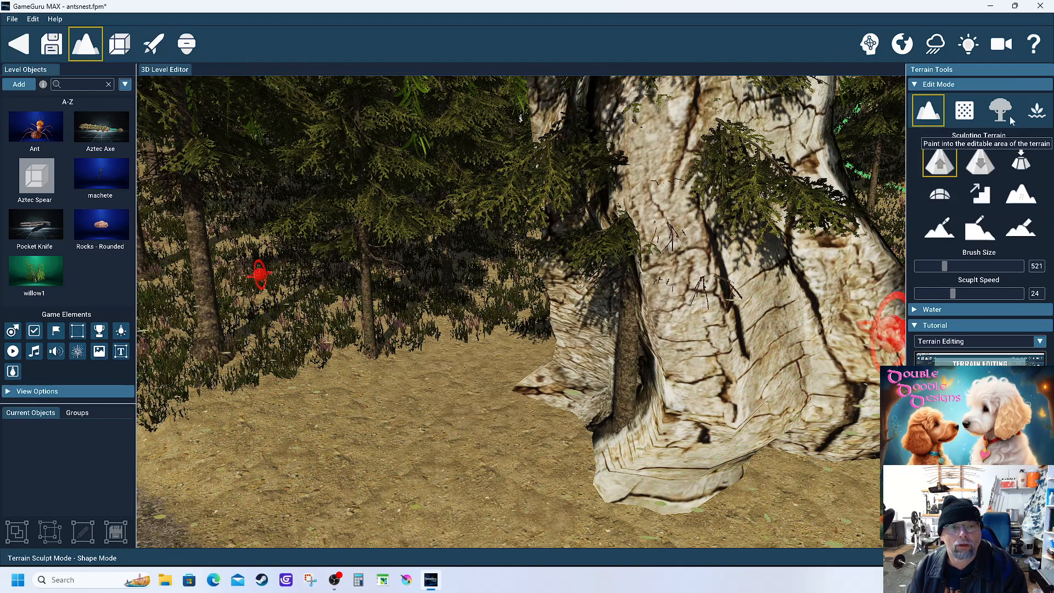
left_click(1008, 112)
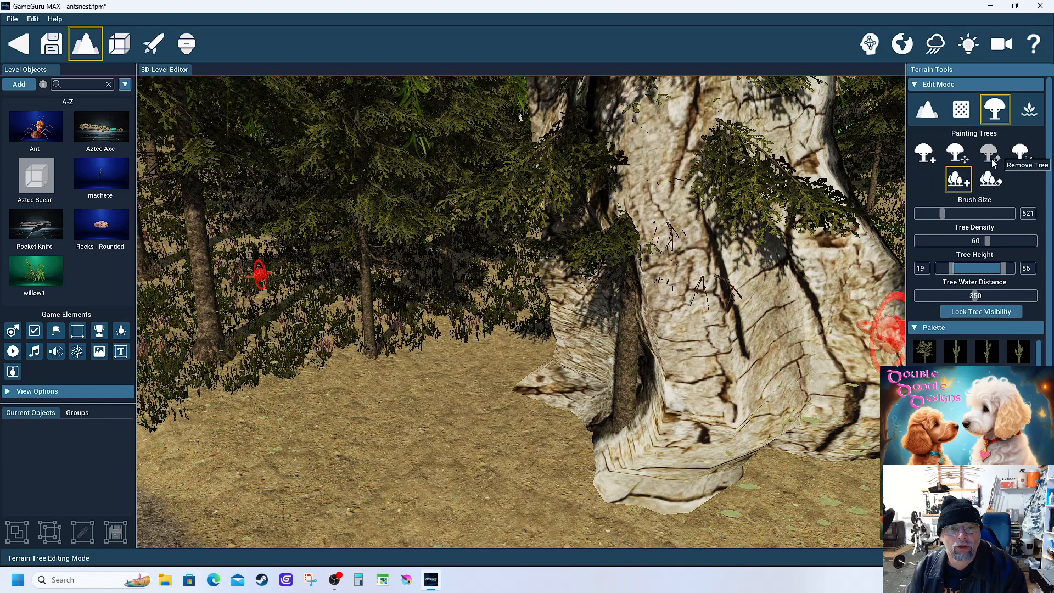
left_click(989, 155)
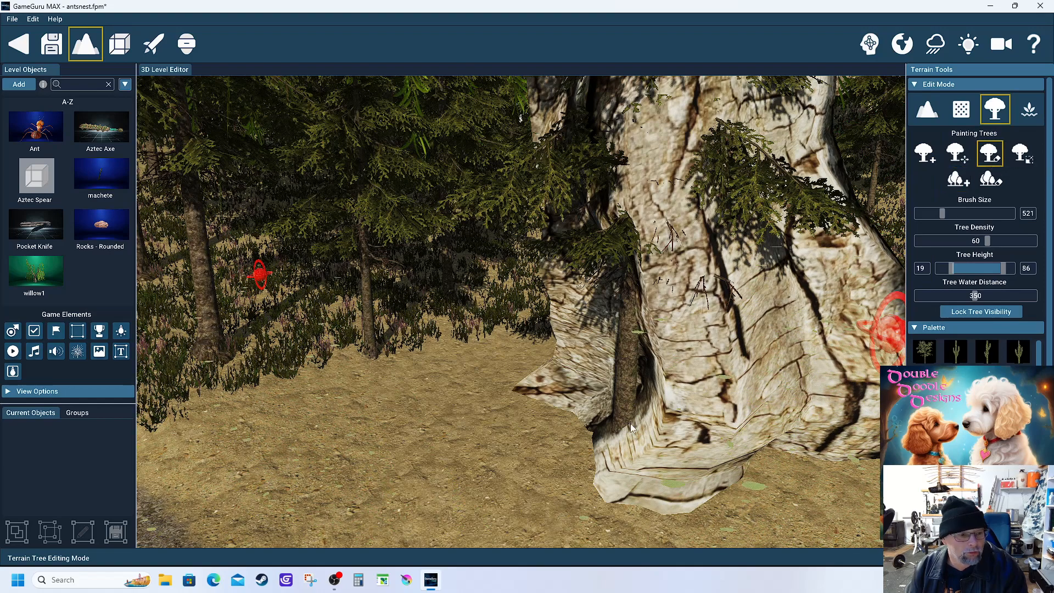
left_click(621, 403)
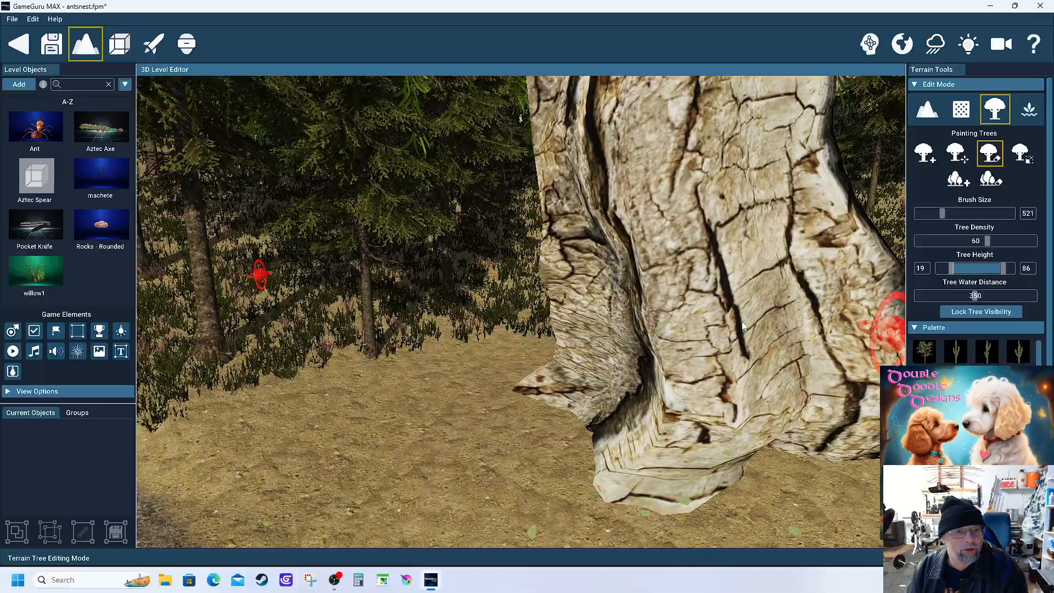
- Return to object editing and test the level, walking up to the willow to inspect its trunk
right_click_drag(743, 326, 856, 333)
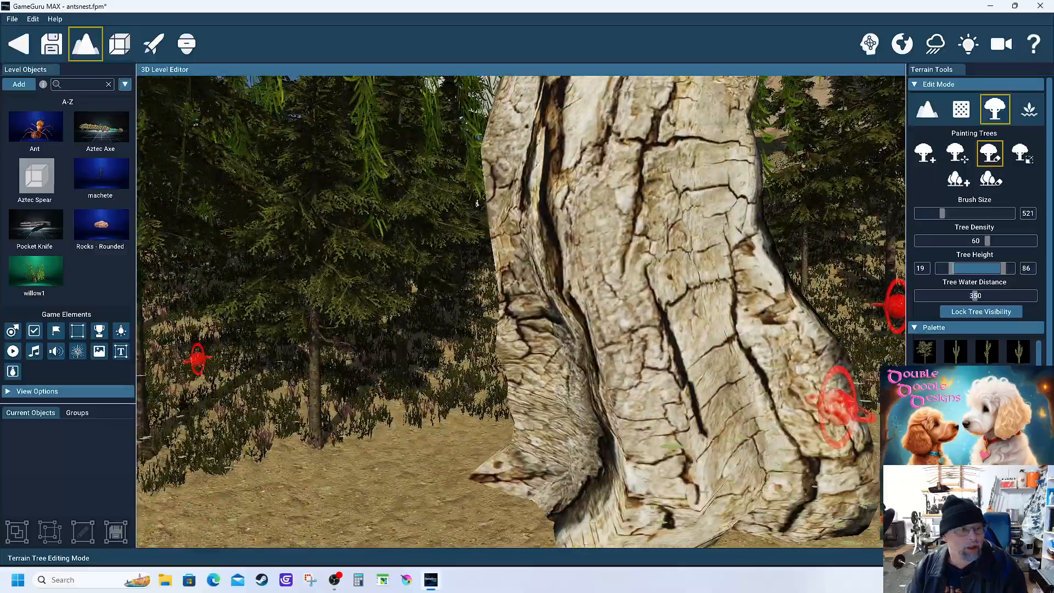
left_click(33, 19)
mouse_move(12, 19)
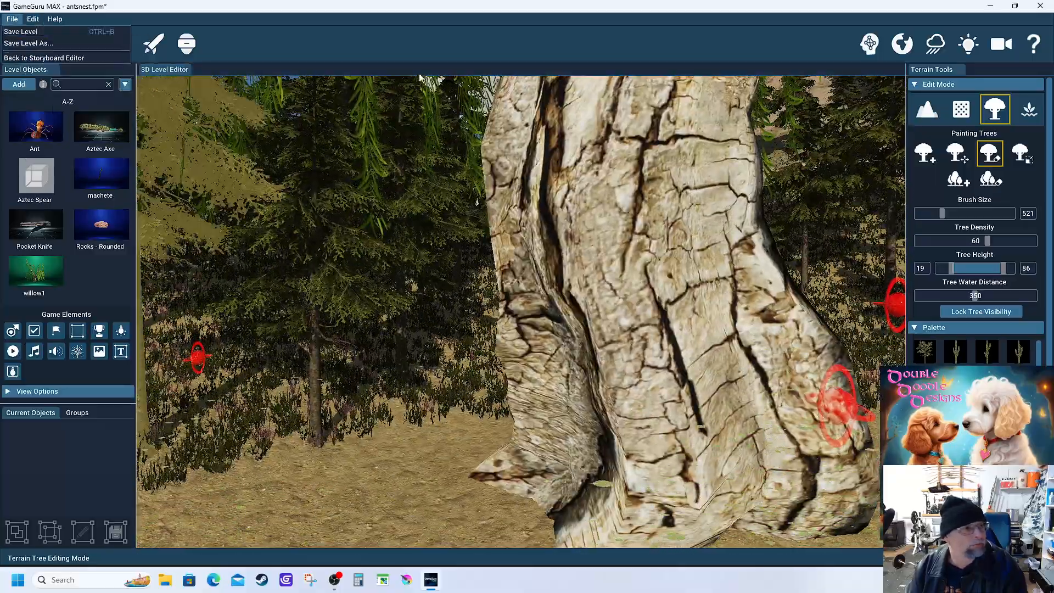
left_click(416, 49)
left_click(119, 45)
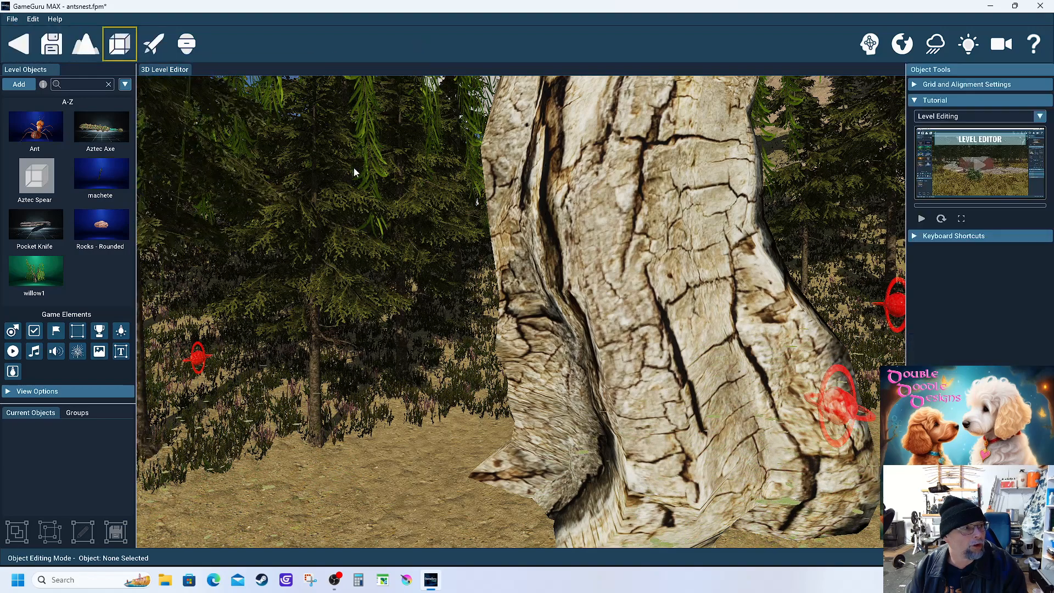
left_click(154, 44)
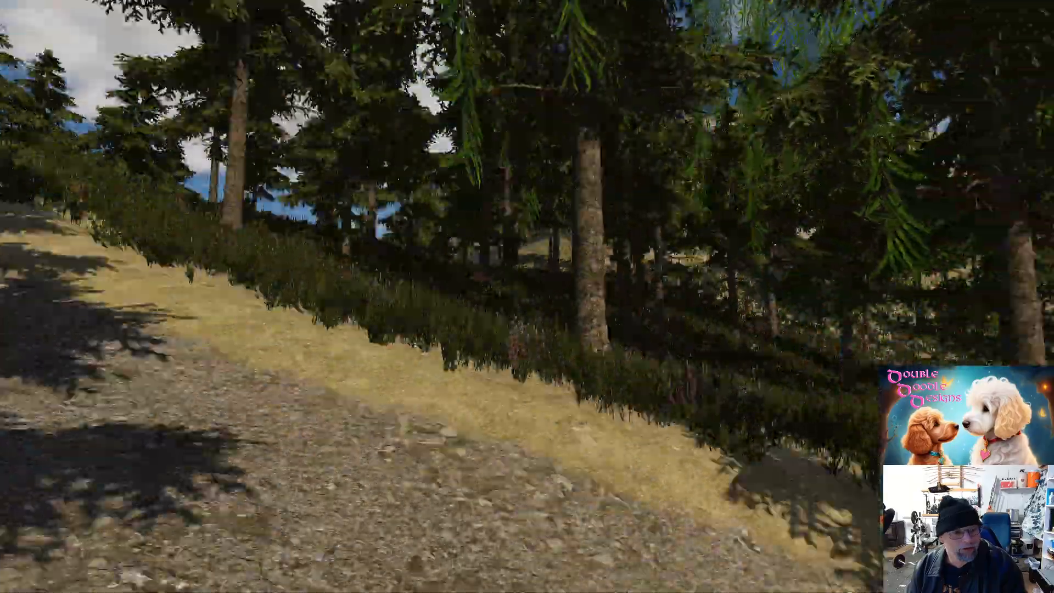
key("w")
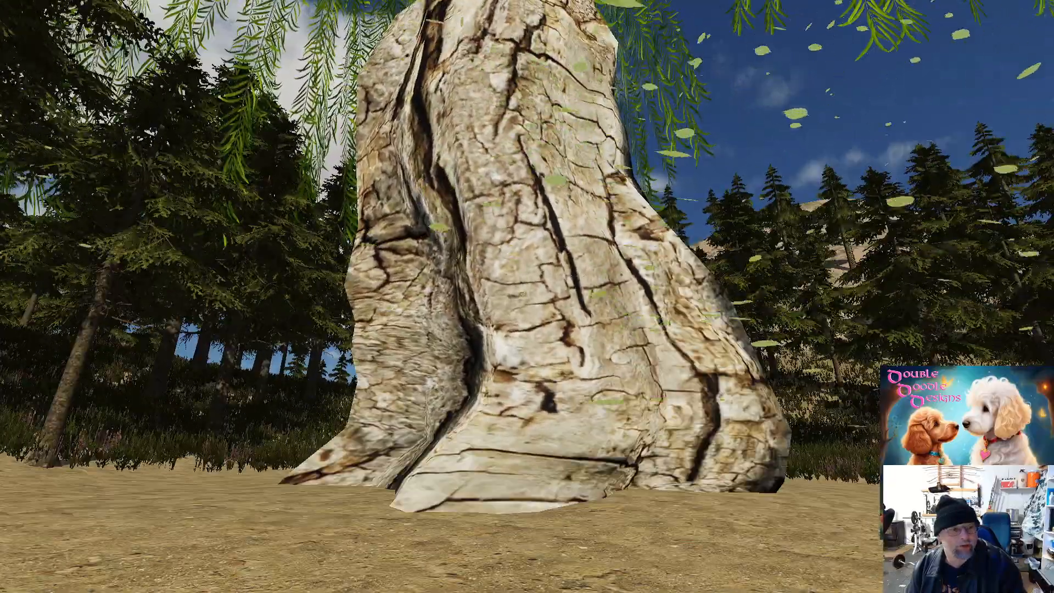
key("Escape")
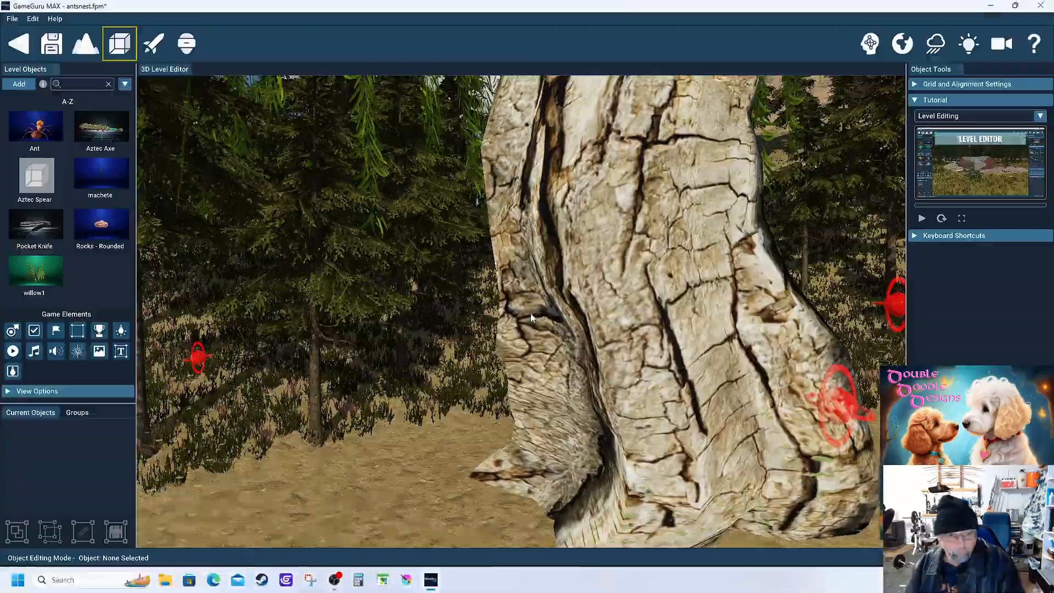
- Test the level again from a wider view of the willow and examine the performance data near the trunk
key("s")
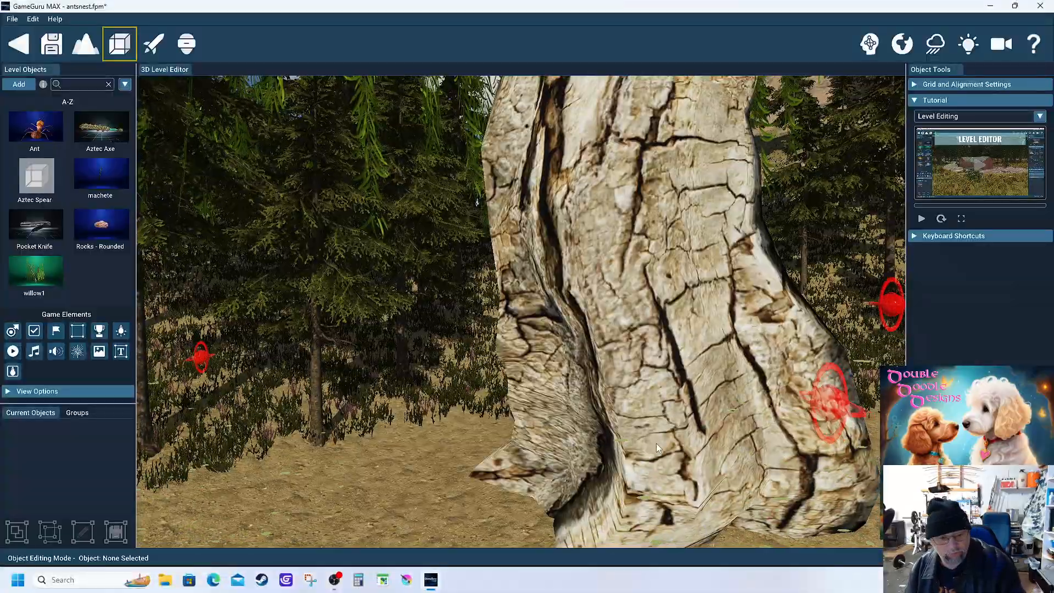
key("s")
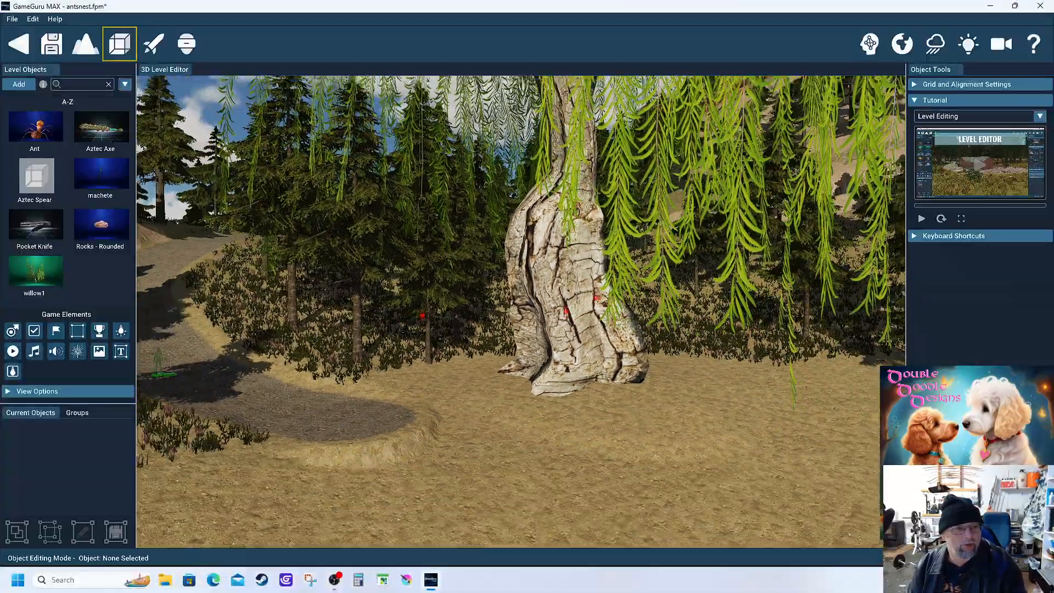
right_click_drag(641, 400, 653, 285)
scroll(439, 197, "up", 5)
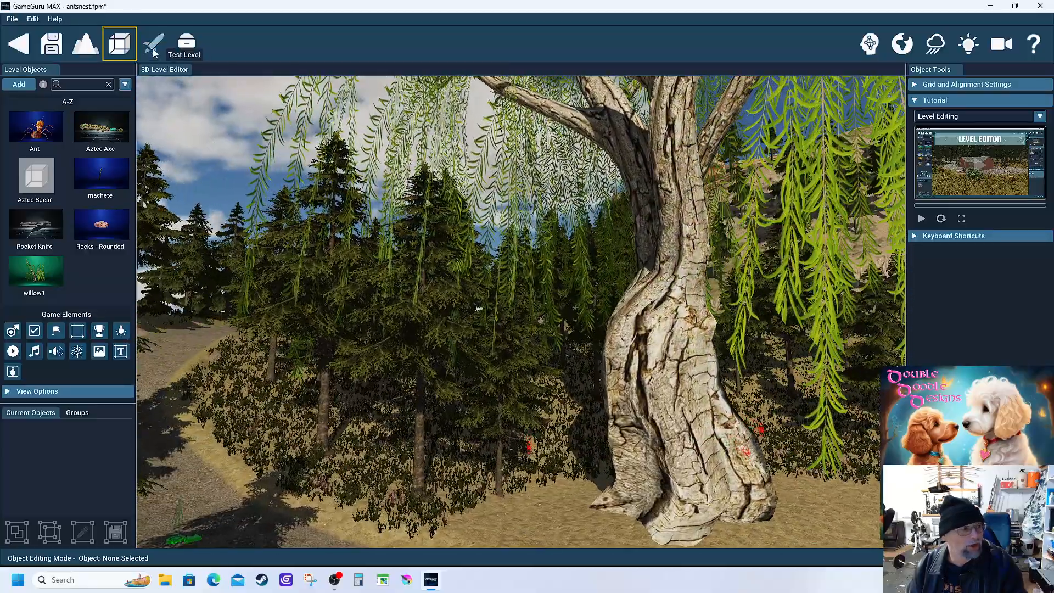
left_click(154, 53)
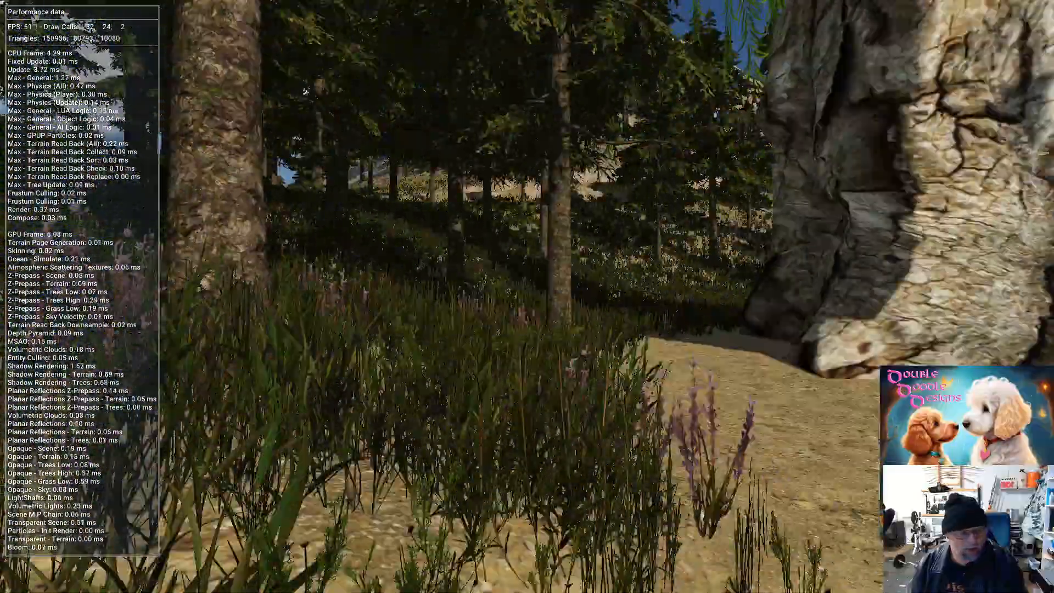
key("Escape")
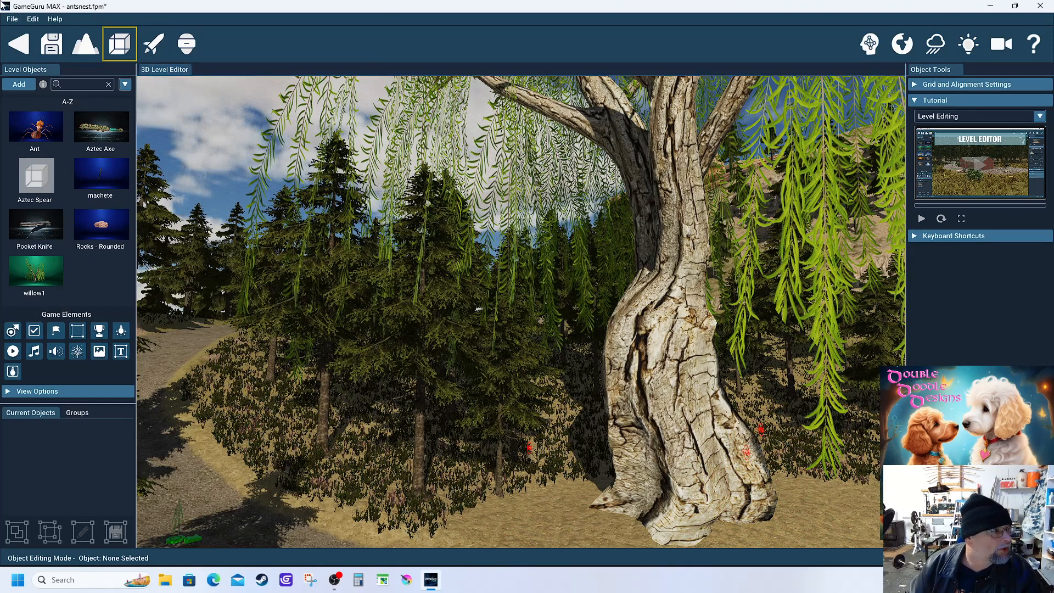
- Look at the Marketplace's sources for more objects from the Object Library and return to the library
left_click(12, 19)
left_click(22, 88)
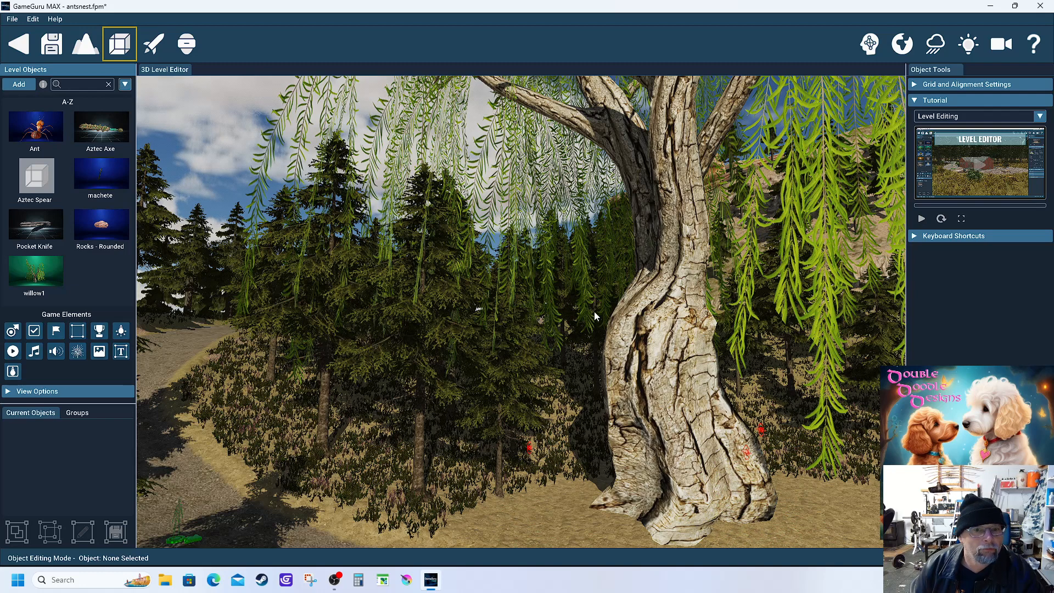
left_click(22, 85)
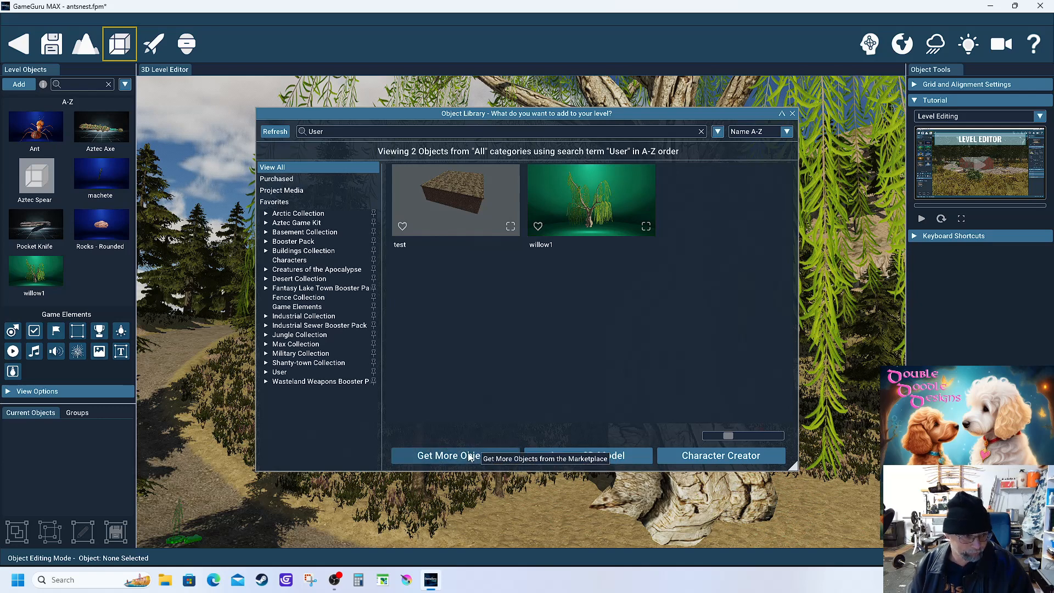
left_click(449, 455)
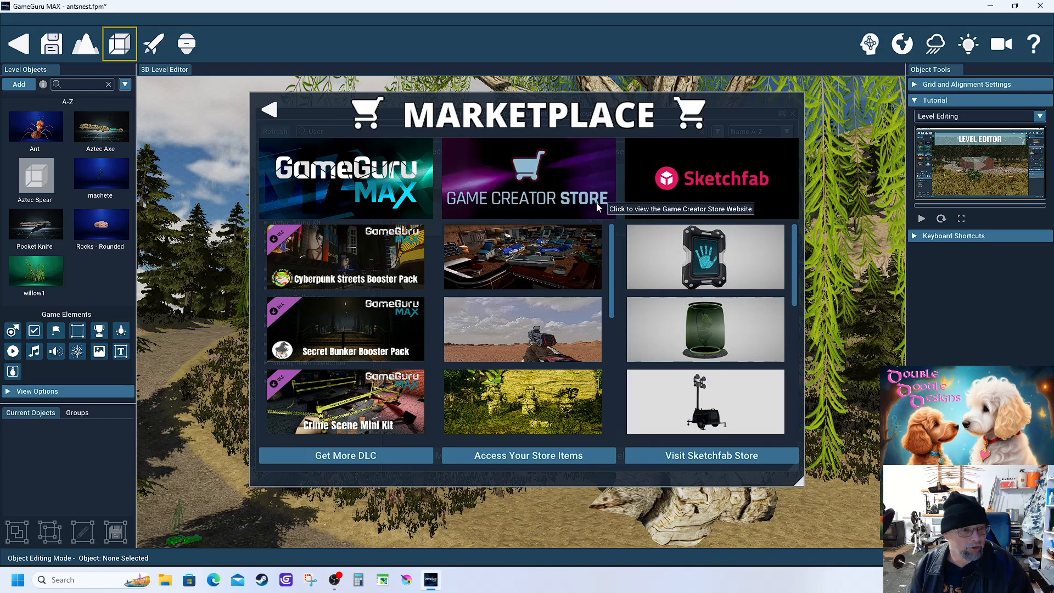
left_click(271, 112)
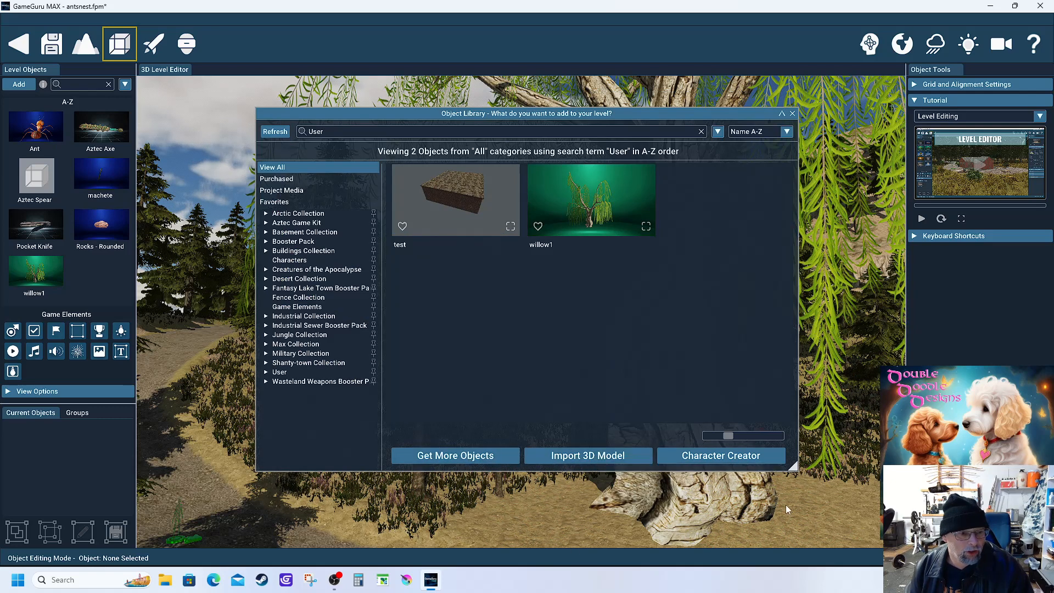
- Start the Character Creator from the Object Library and give the adult male character the Haggard head
left_click(754, 460)
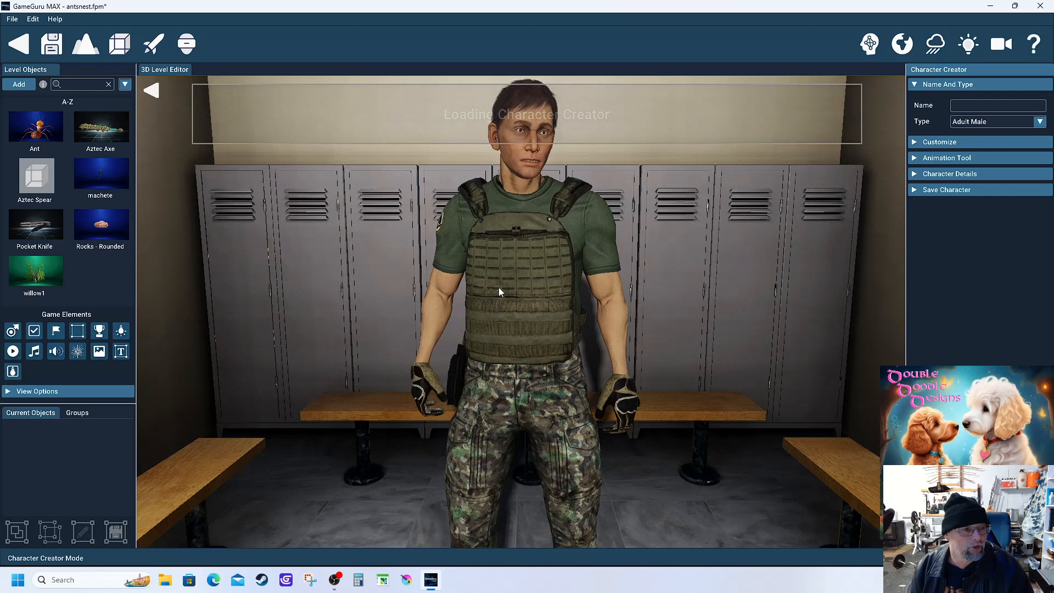
left_click(918, 144)
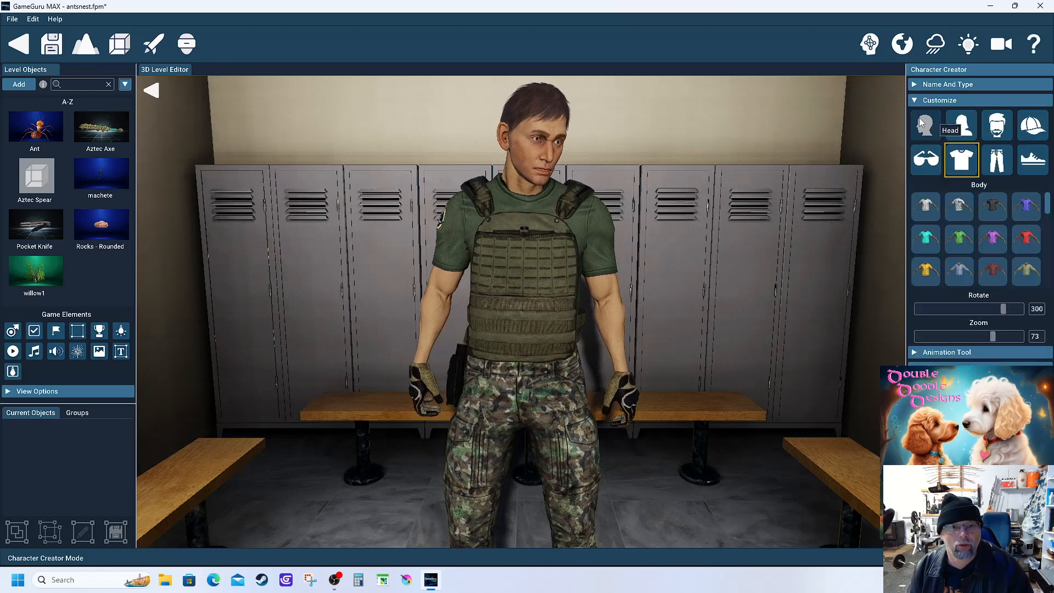
left_click(925, 125)
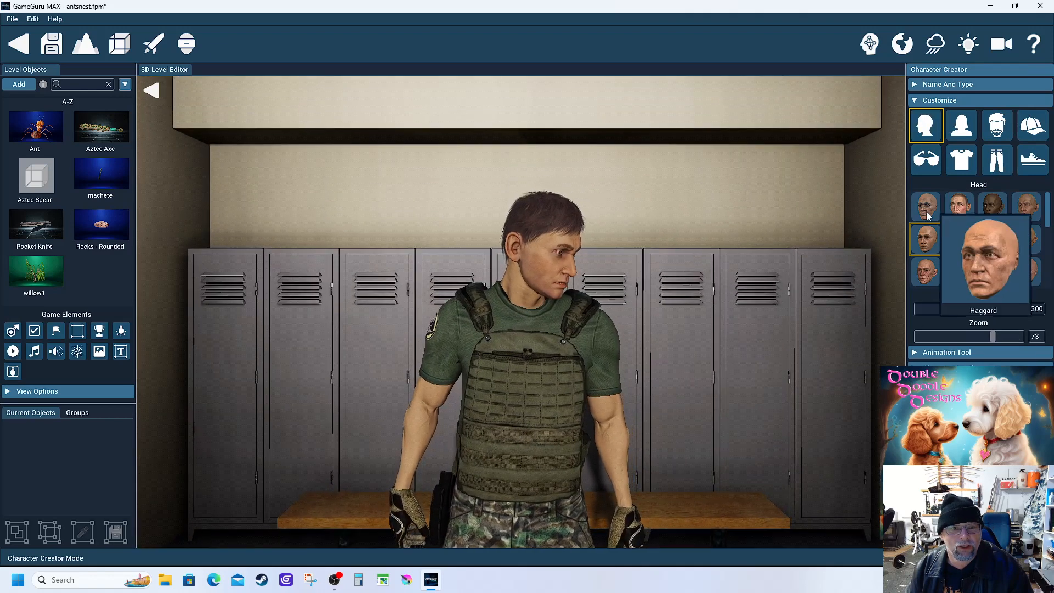
left_click(927, 219)
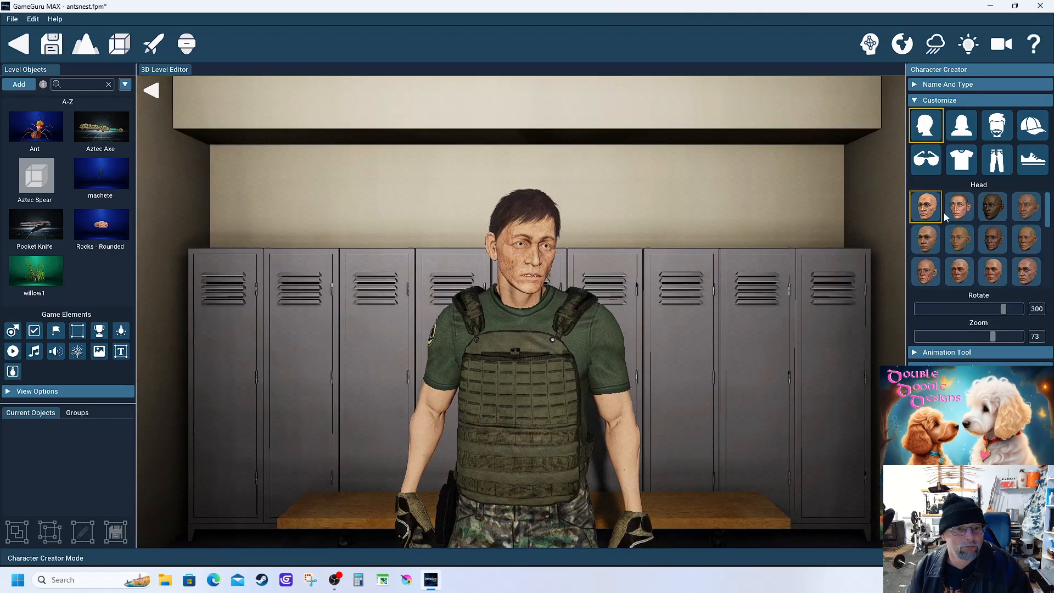
- Browse the head gear options without choosing any, and give the character the swept-back grey hair
mouse_move(976, 203)
left_click(1032, 125)
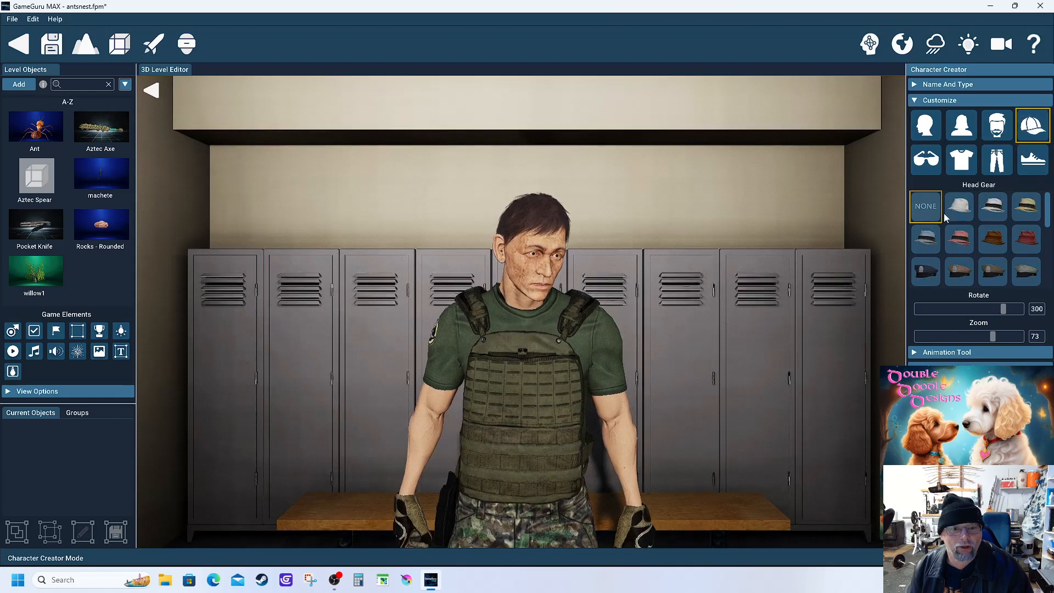
mouse_move(939, 217)
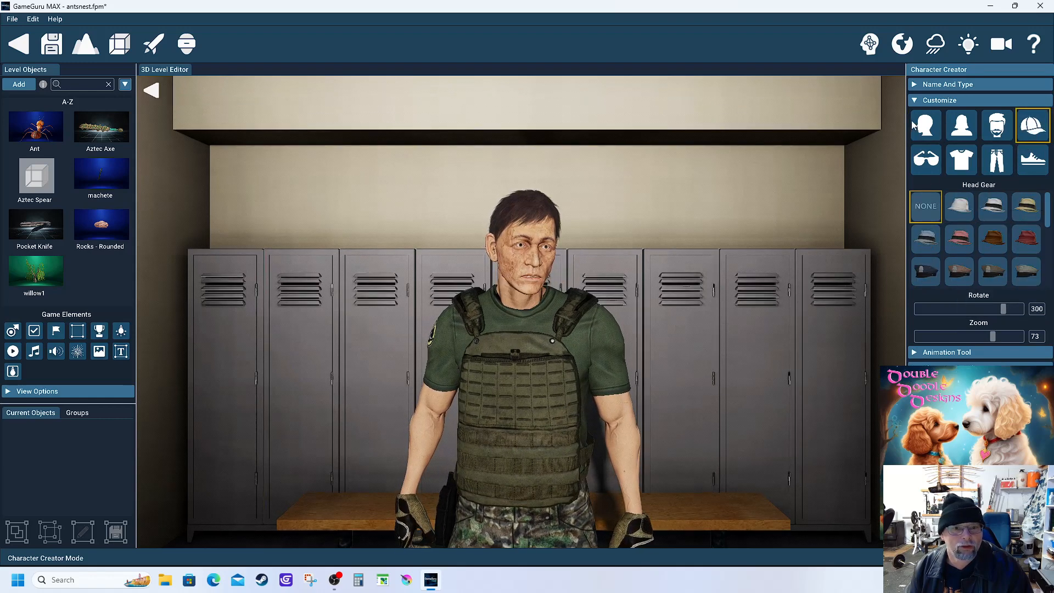
left_click(963, 126)
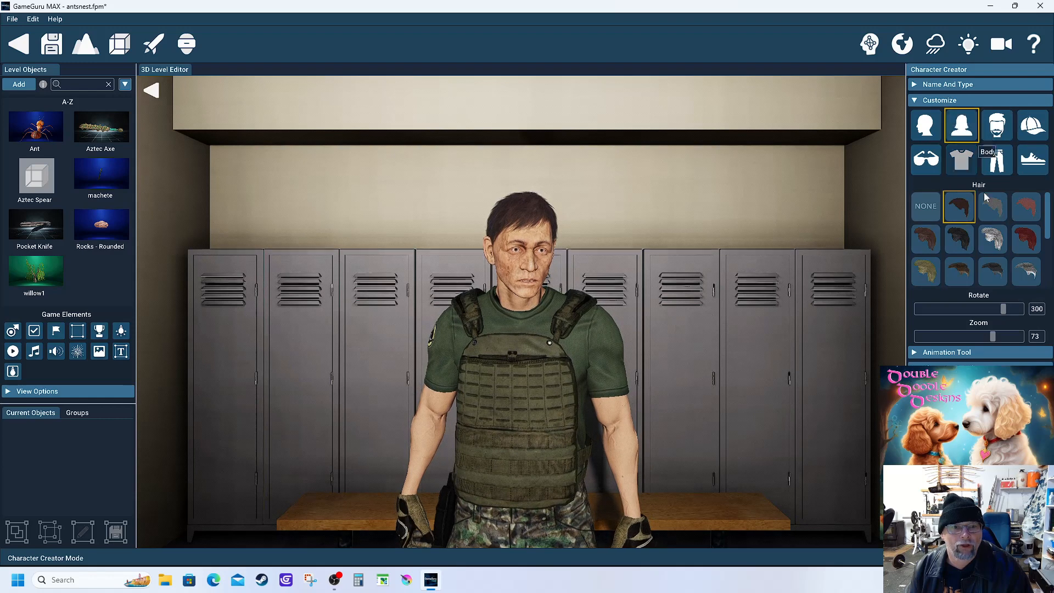
mouse_move(925, 206)
left_click(930, 279)
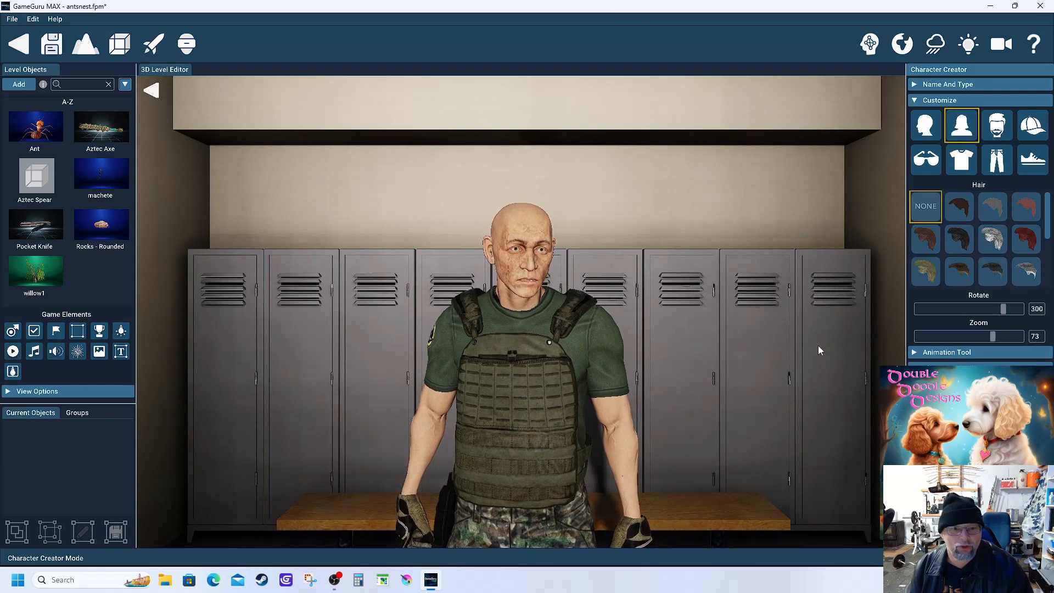
left_click(983, 243)
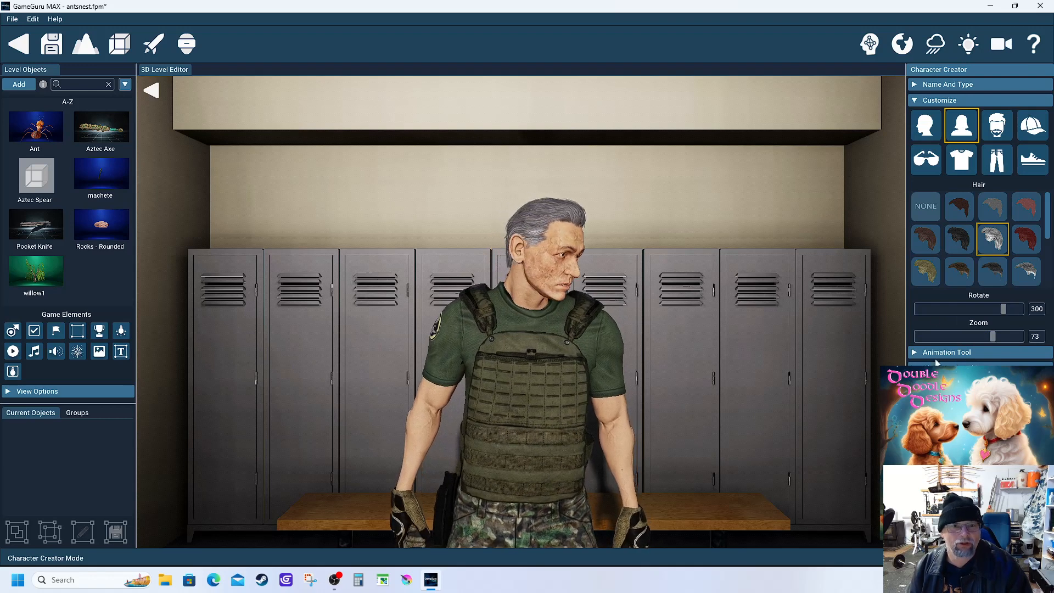
- Leave the Character Creator for the game storyboard without saving, and reopen the antsnest level for editing
left_click(12, 19)
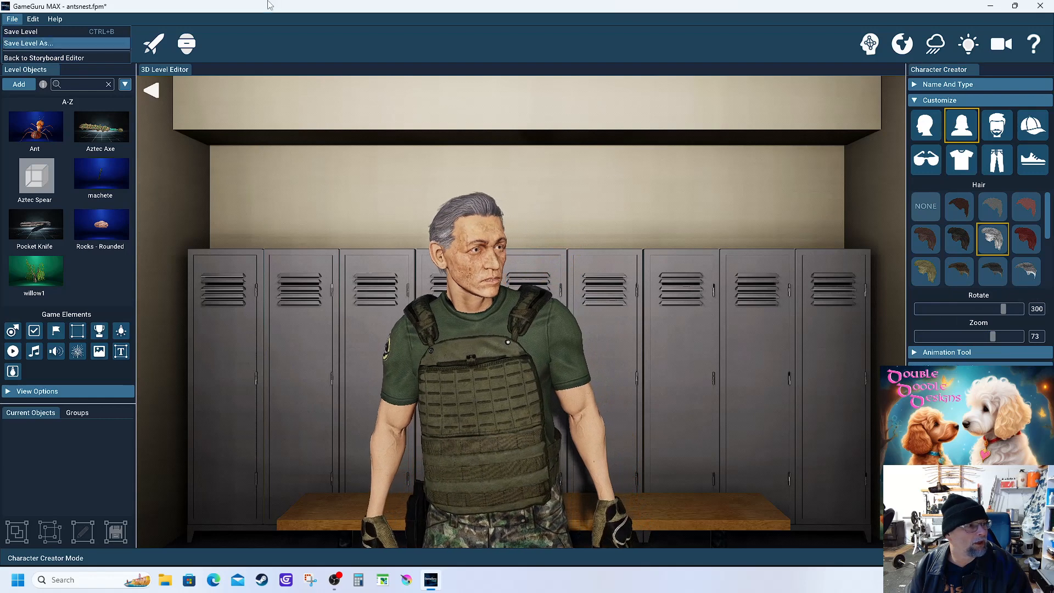
left_click(364, 49)
left_click(22, 50)
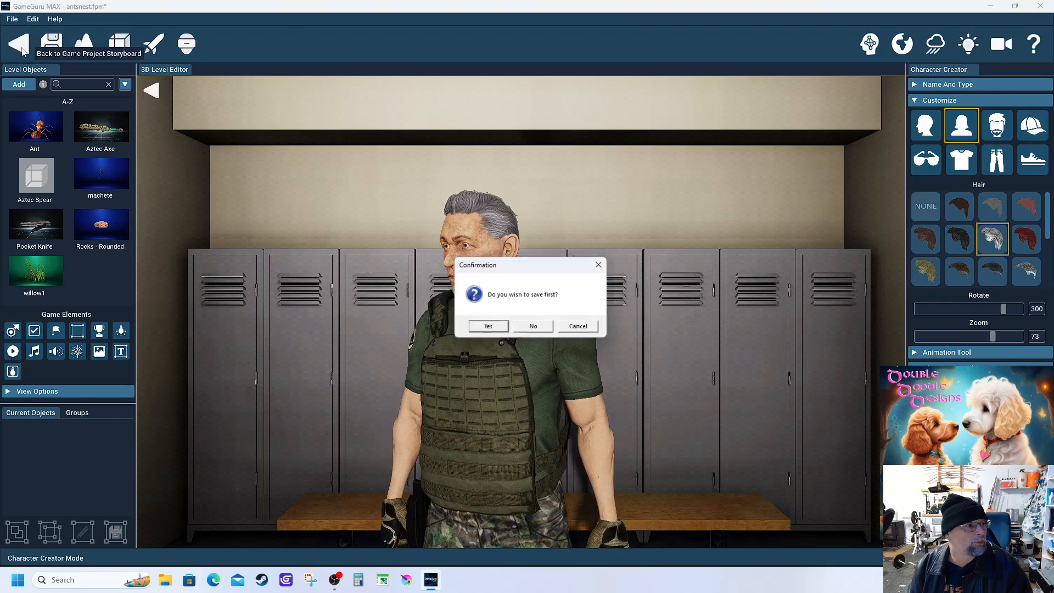
left_click(534, 327)
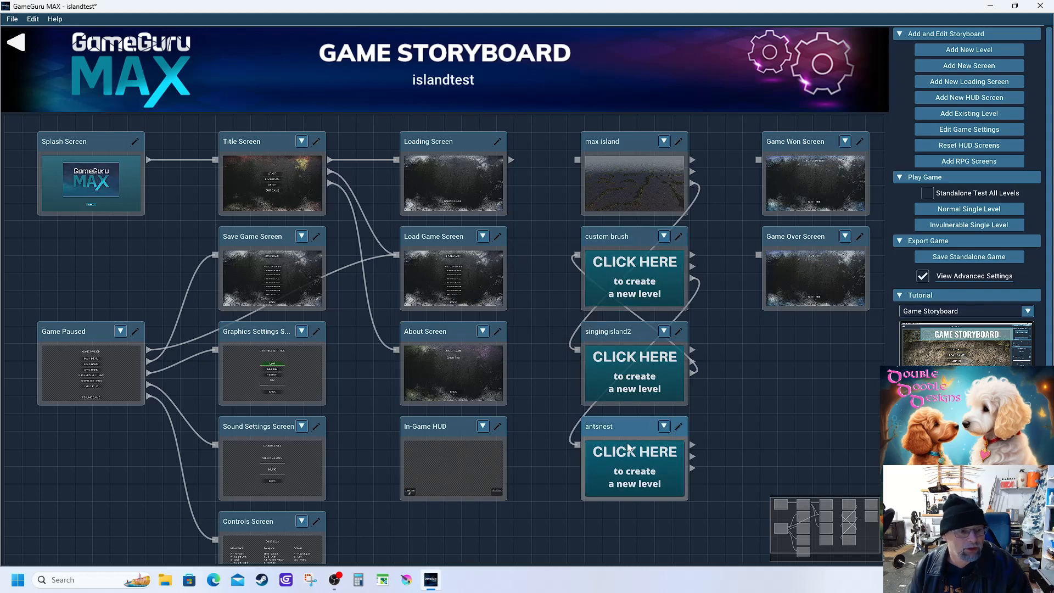
left_click(678, 427)
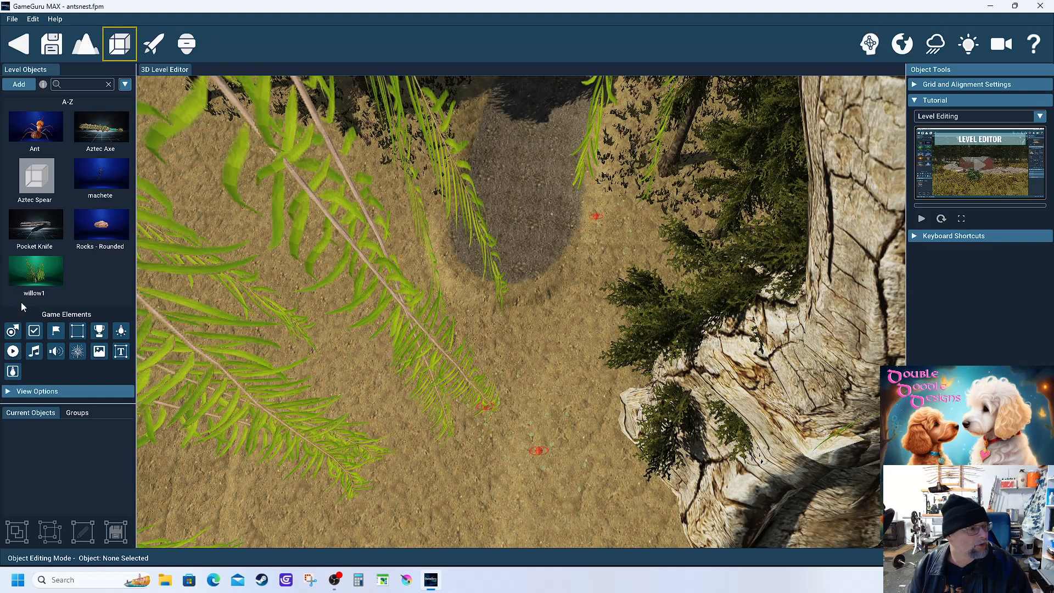
- Start importing a 3D model from the Object Library and browse to the fbxGGM folder on the Desktop
left_click(20, 84)
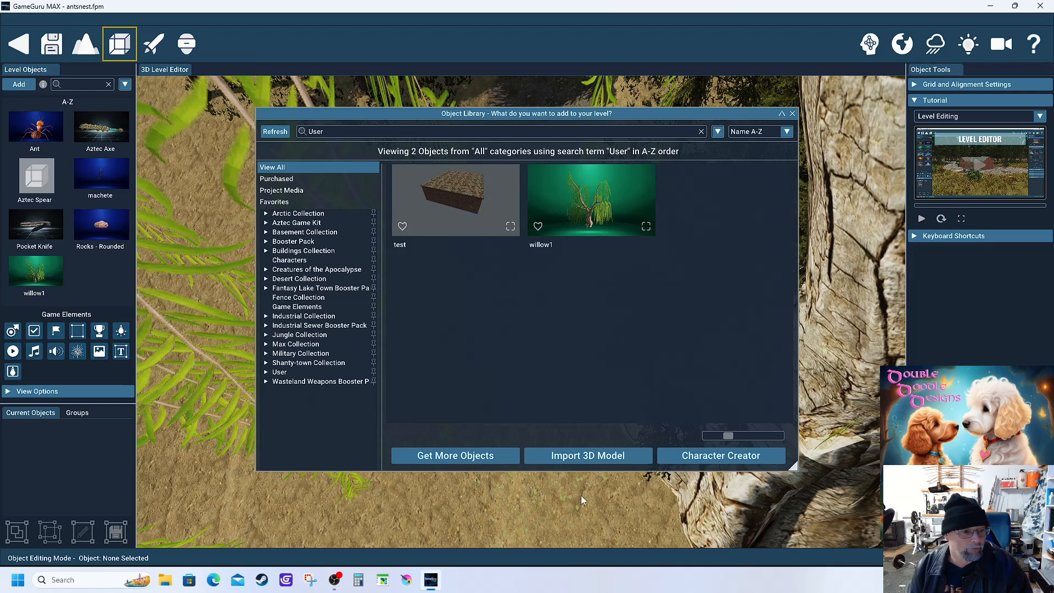
left_click(580, 460)
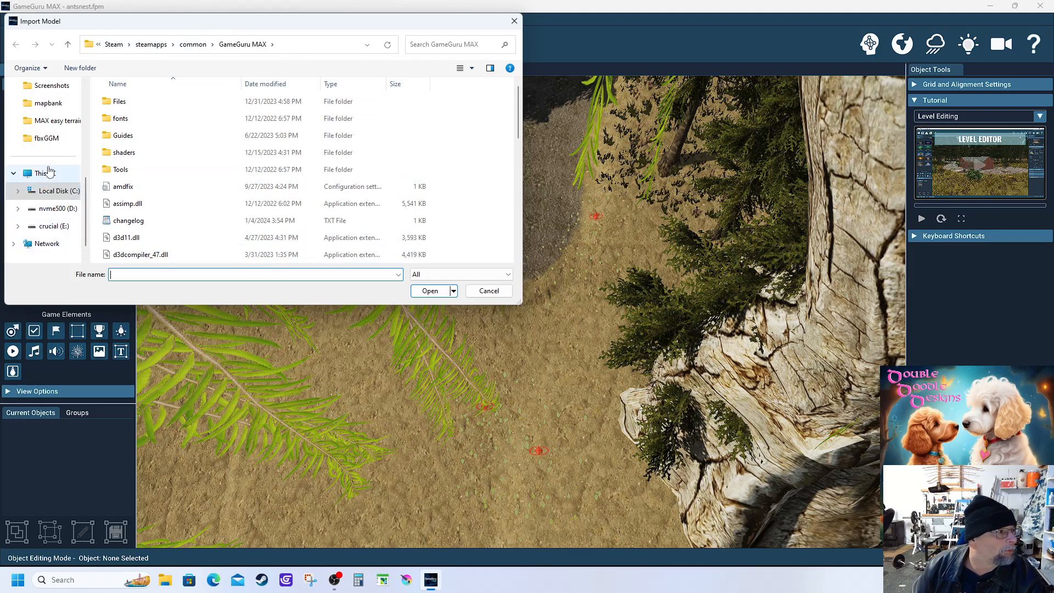
scroll(67, 167, "down", 1)
scroll(60, 169, "up", 10)
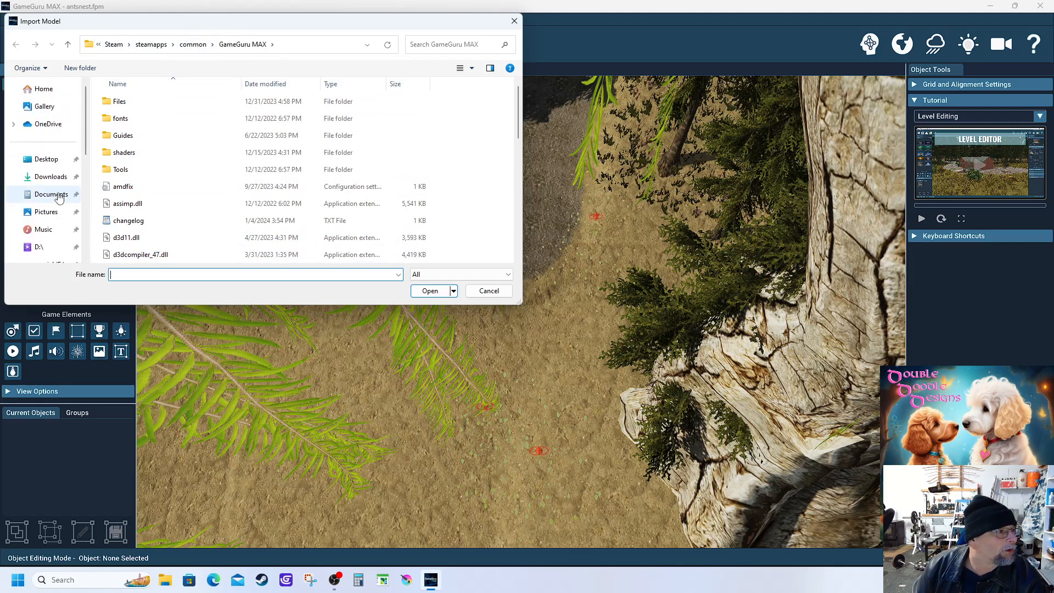
left_click(47, 162)
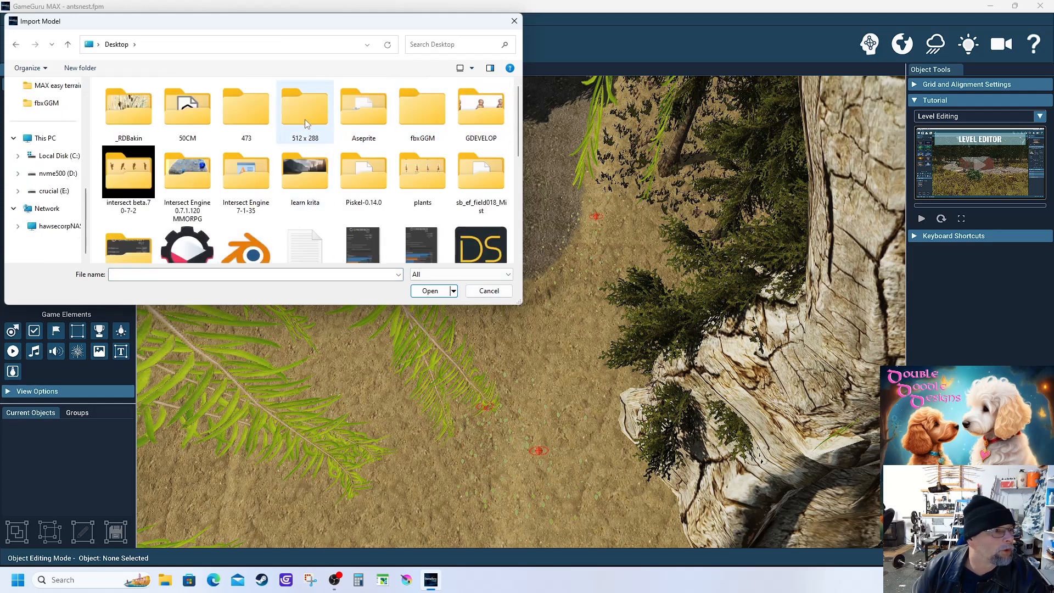
left_click(429, 120)
double_click(429, 119)
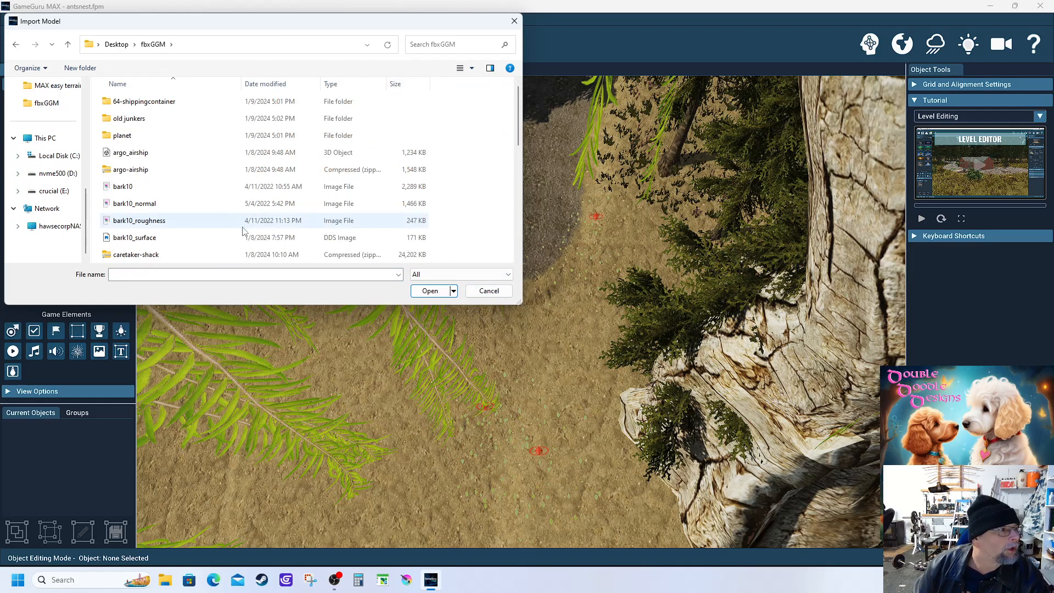
- Look through the fbxGGM folder's subfolders, archives, textures and 3D objects for a model to import
scroll(218, 216, "down", 1)
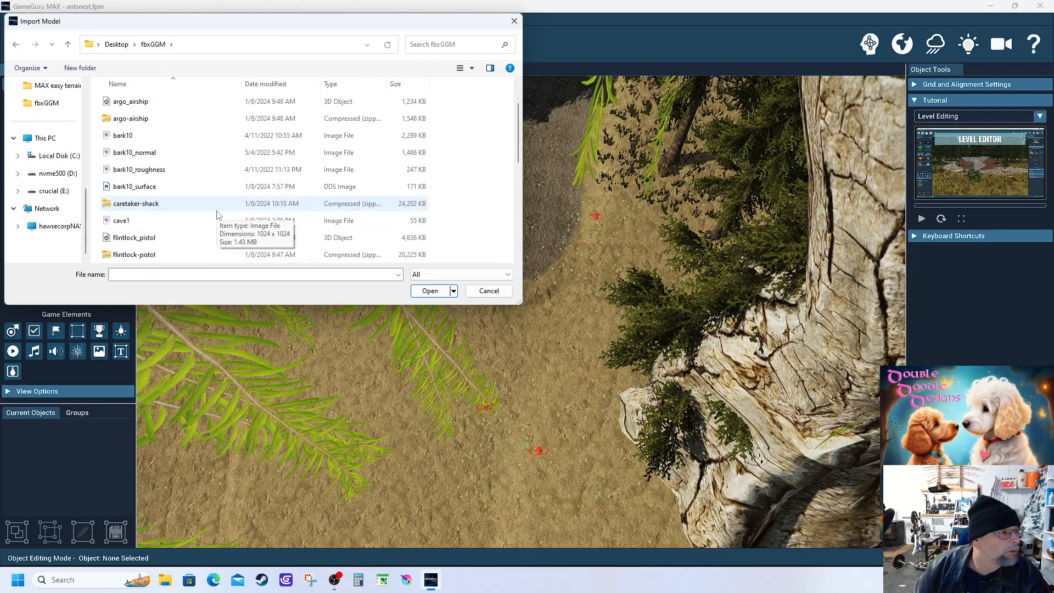
scroll(218, 214, "down", 2)
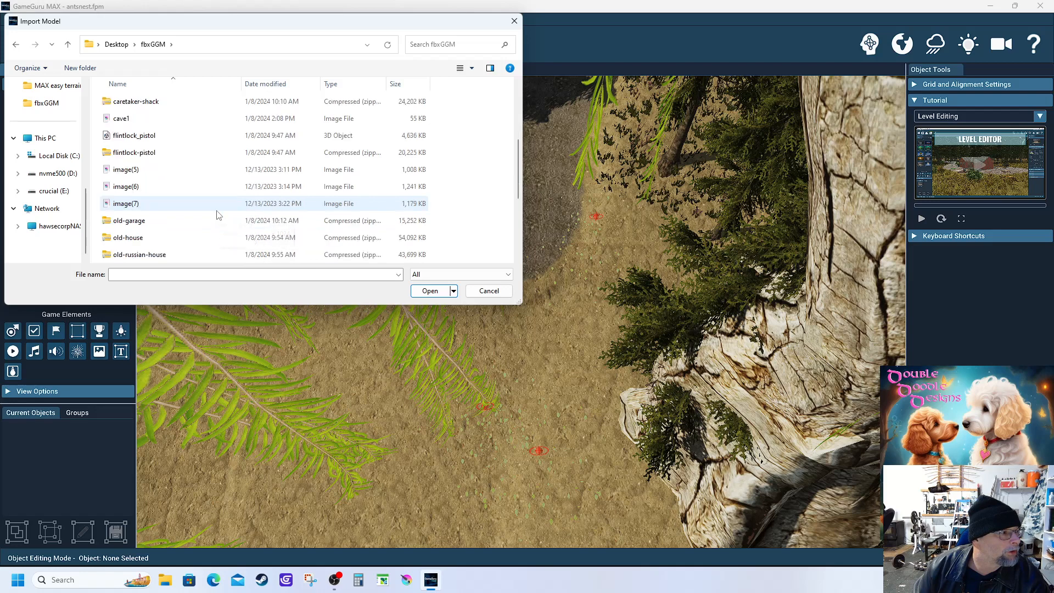
scroll(266, 195, "down", 1)
scroll(266, 195, "down", 1)
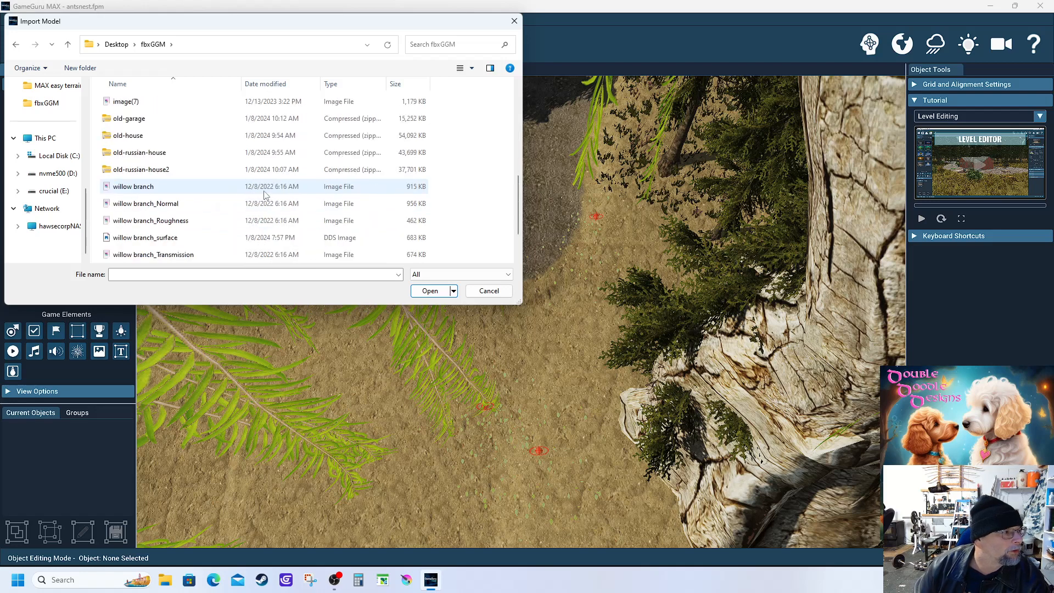
scroll(266, 195, "down", 1)
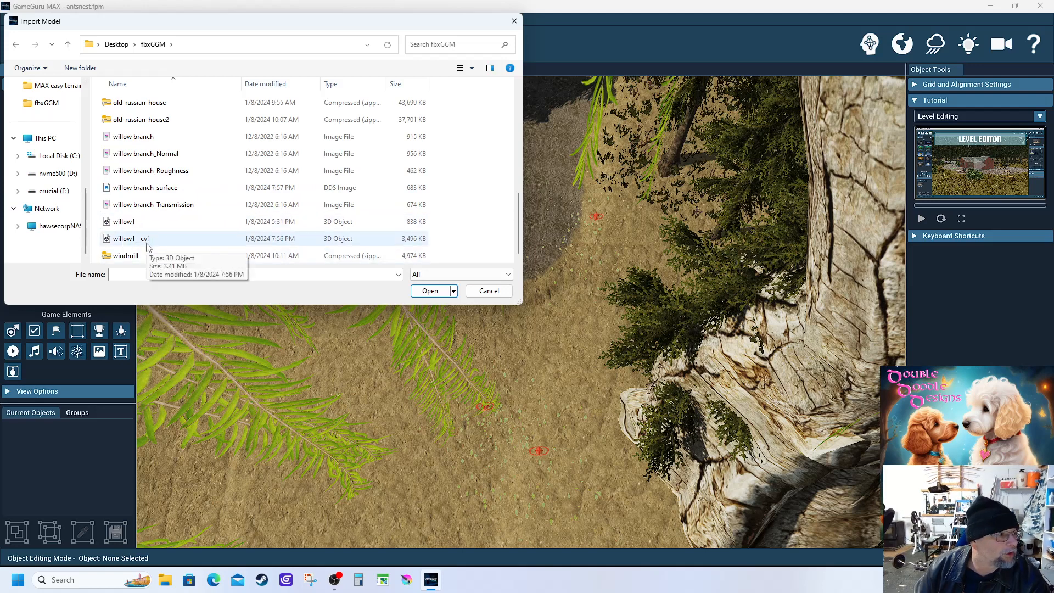
scroll(139, 245, "up", 3)
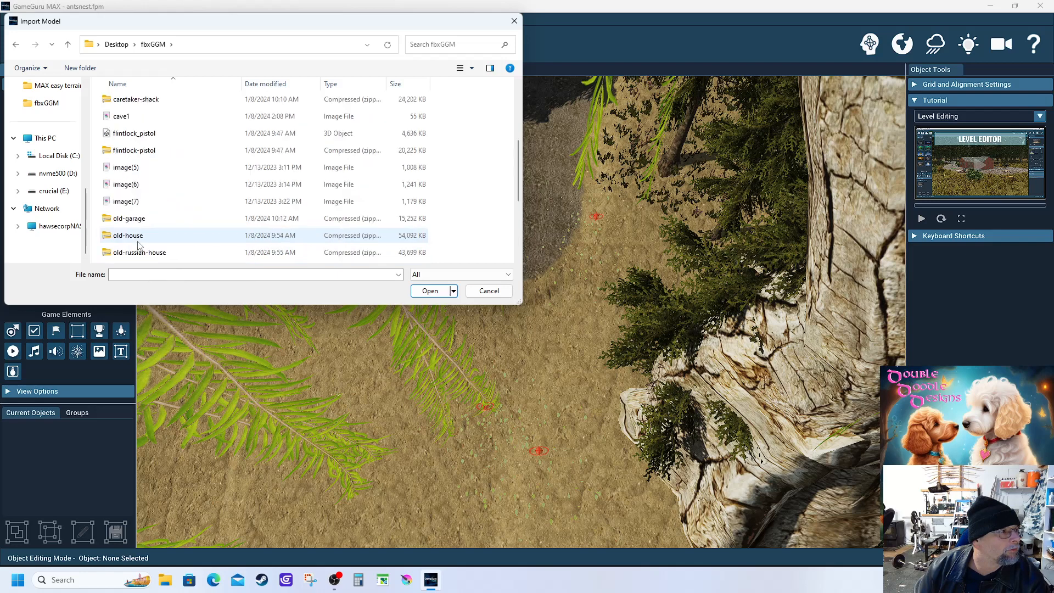
scroll(138, 245, "up", 1)
scroll(138, 245, "up", 2)
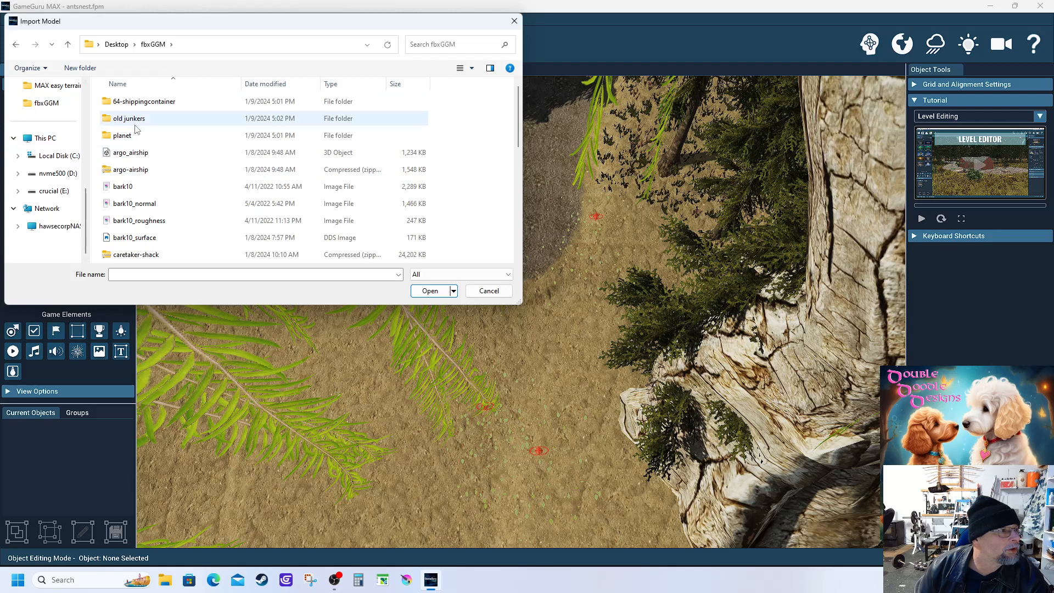
- Try to import the 286 KB AlienPlanet 3D object from the planet folder's AlienPlanet subfolder, and return to the game storyboard
double_click(109, 137)
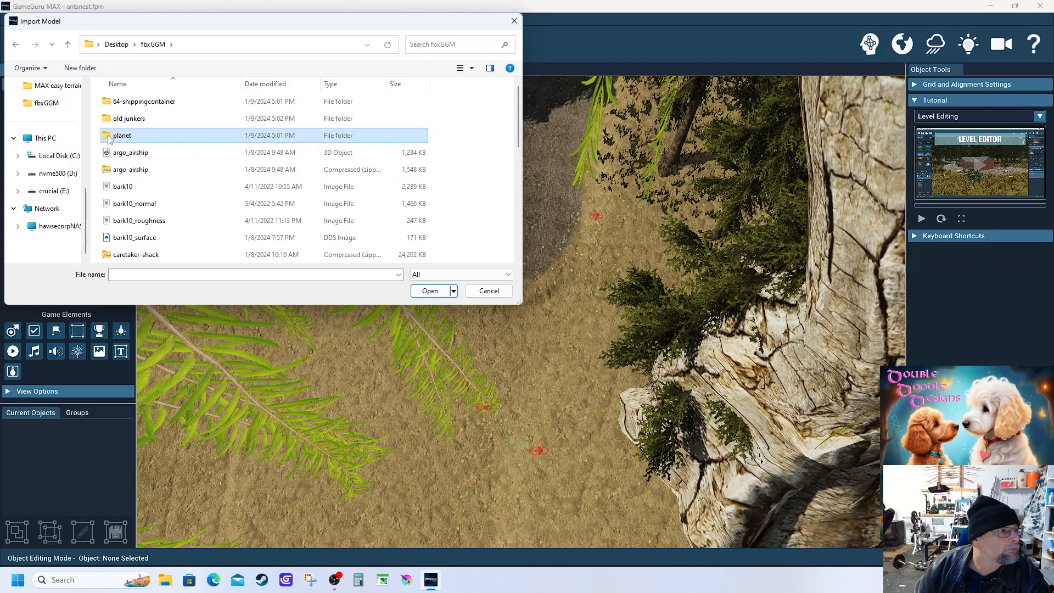
left_click(108, 104)
double_click(108, 103)
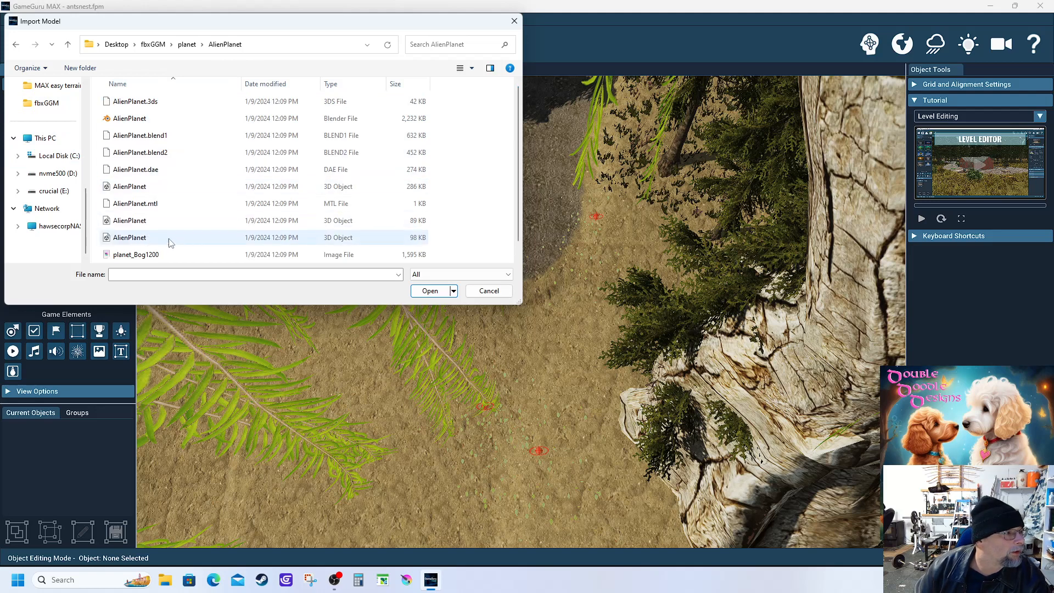
left_click(122, 186)
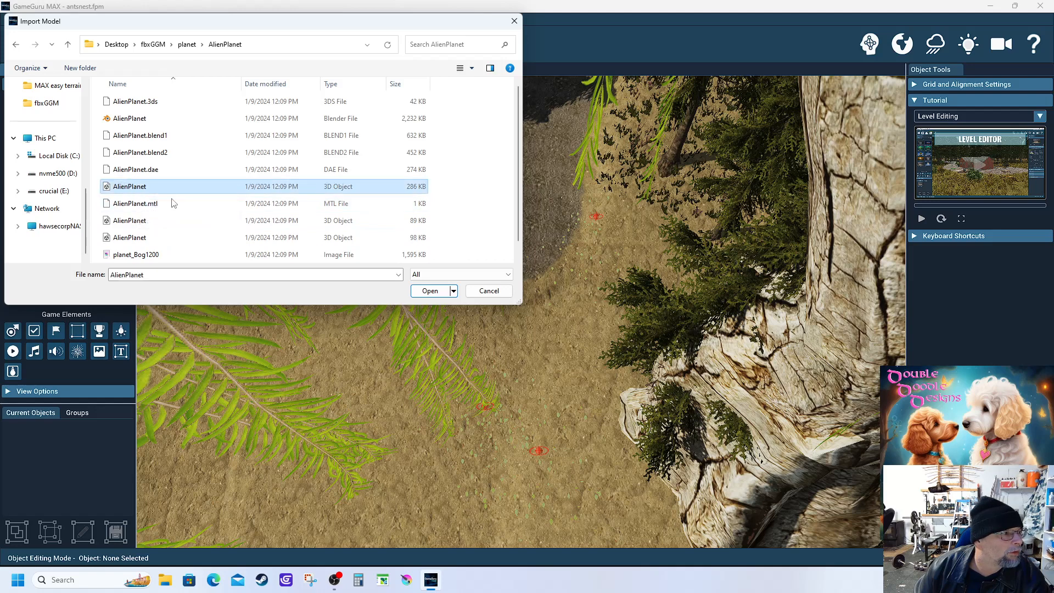
left_click(429, 290)
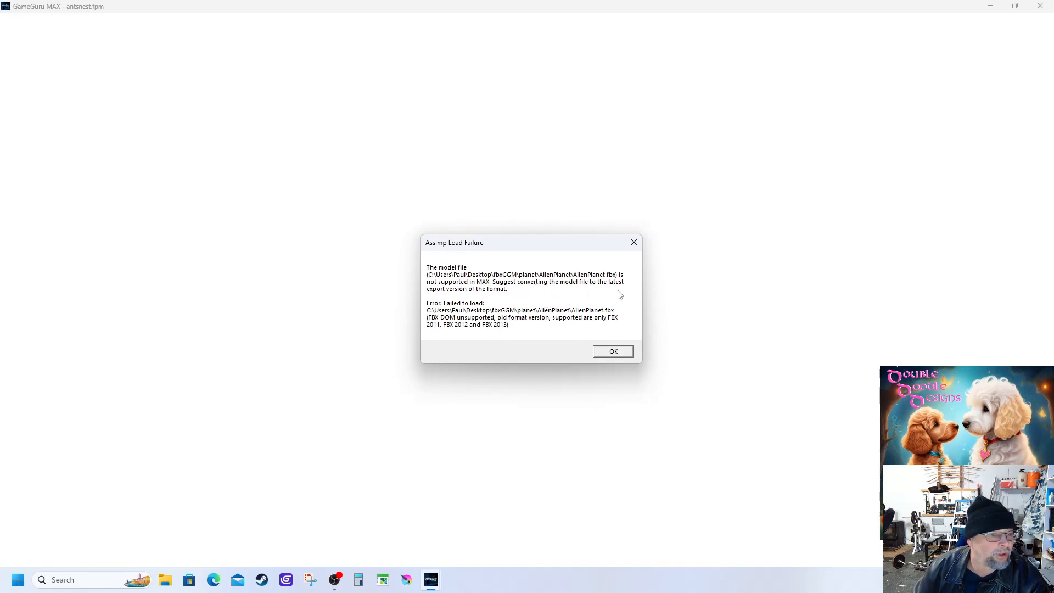
left_click(610, 354)
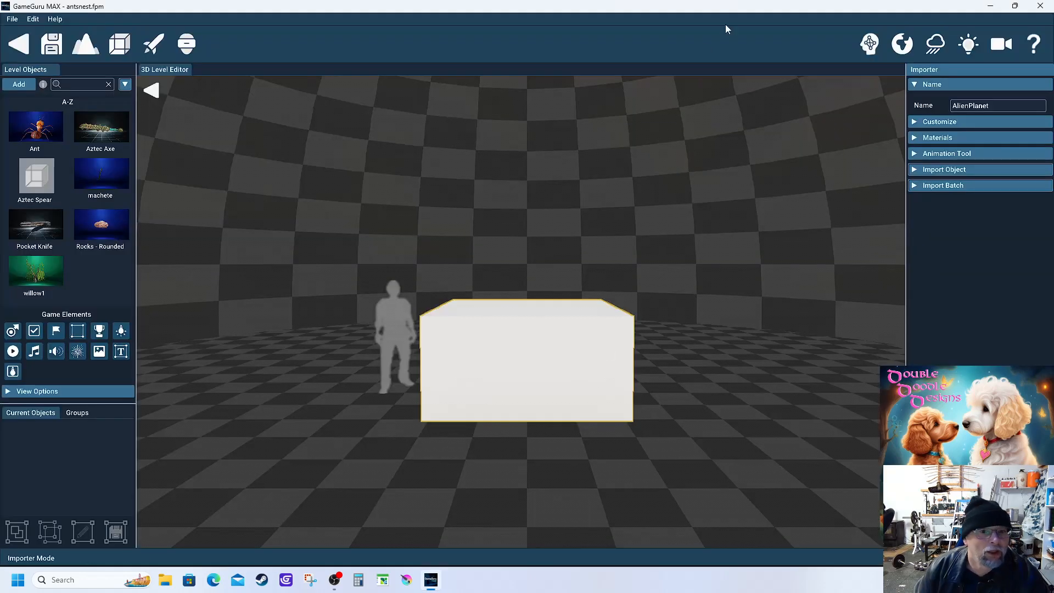
left_click(18, 44)
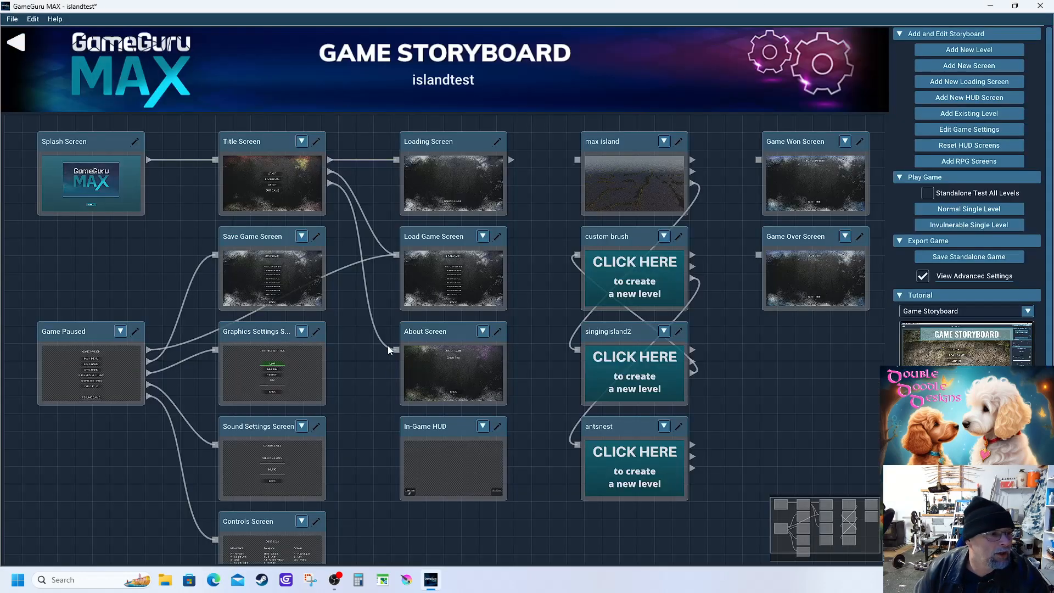
- Switch to FBX Converter 2013.3 and choose the 286 KB AlienPlanet object from the planet folder's AlienPlanet subfolder as the source file
left_click(989, 6)
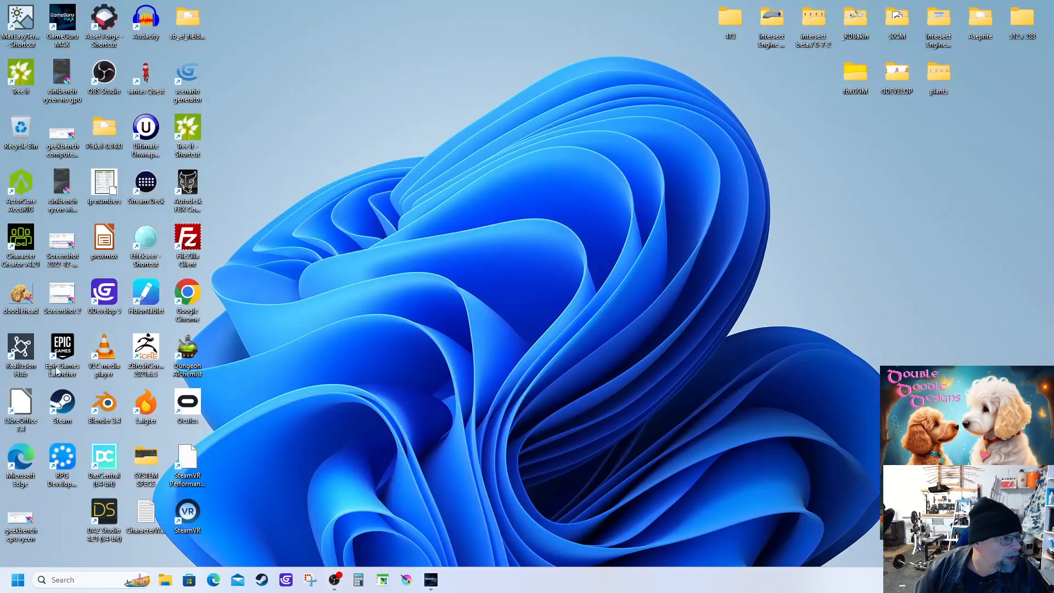
double_click(187, 187)
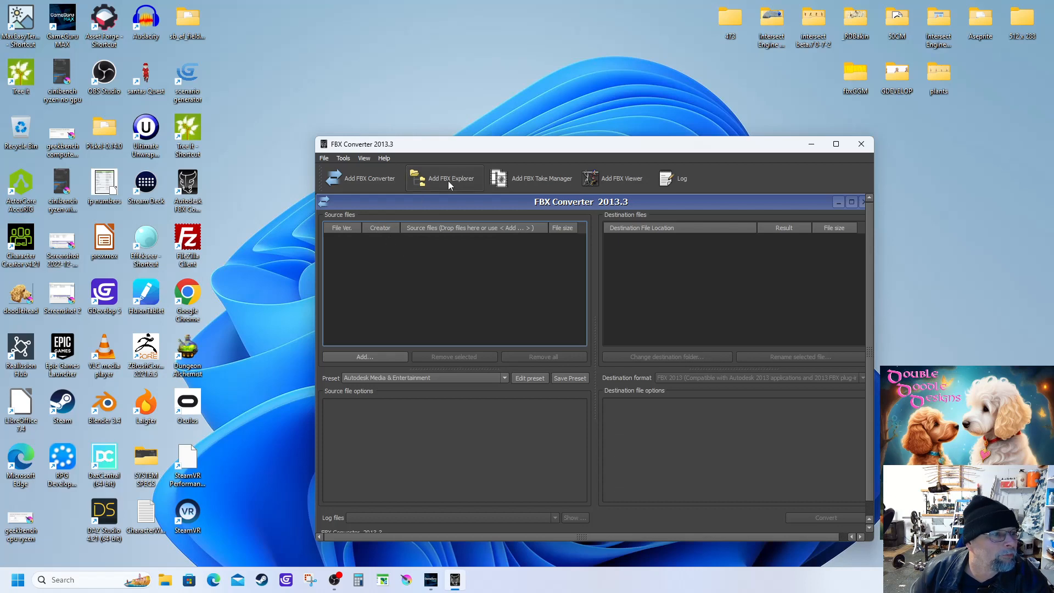
left_click(360, 357)
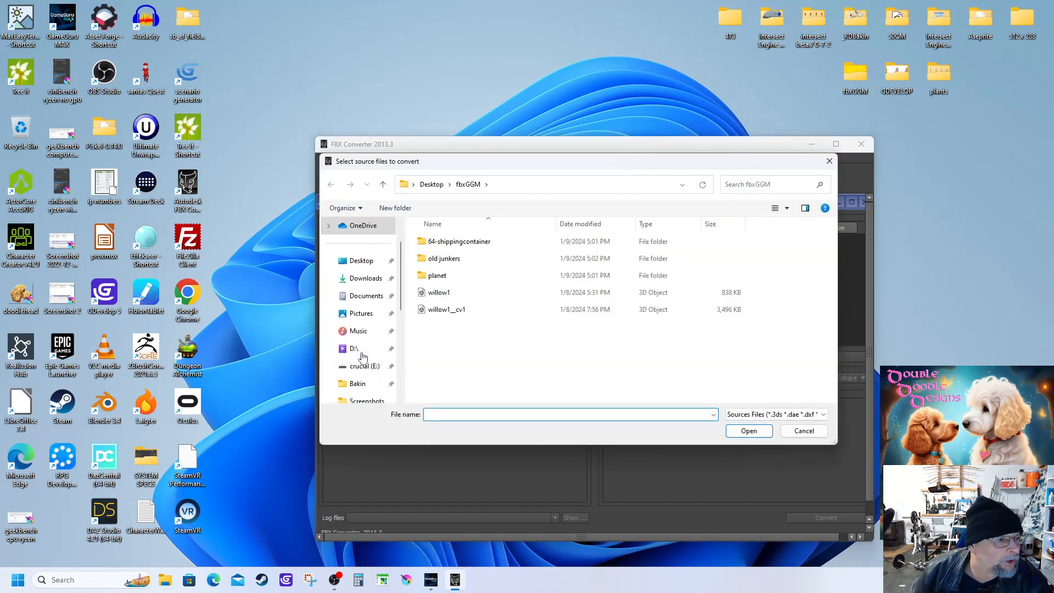
double_click(439, 277)
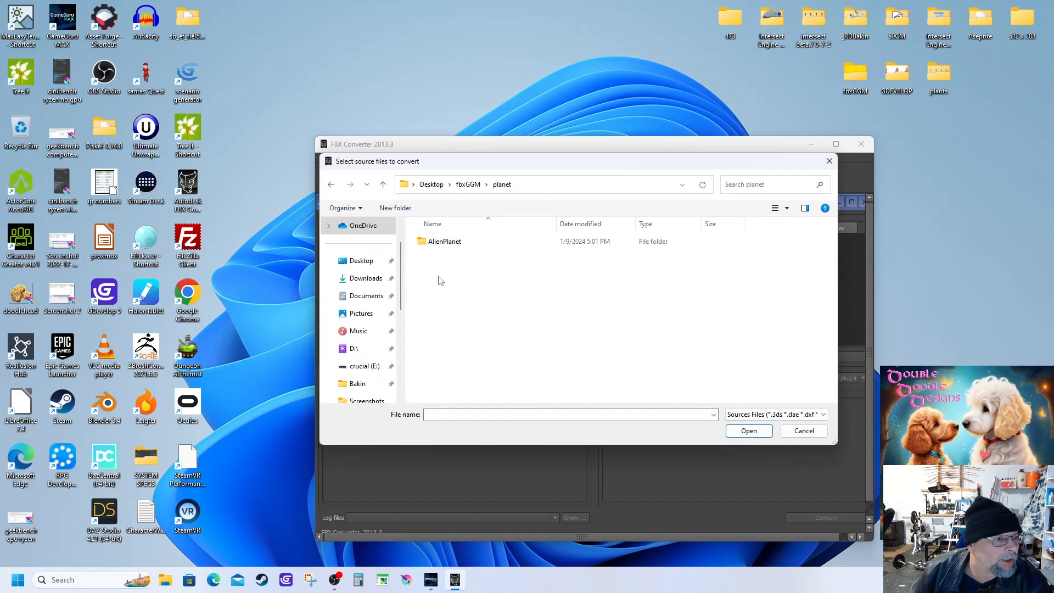
double_click(436, 243)
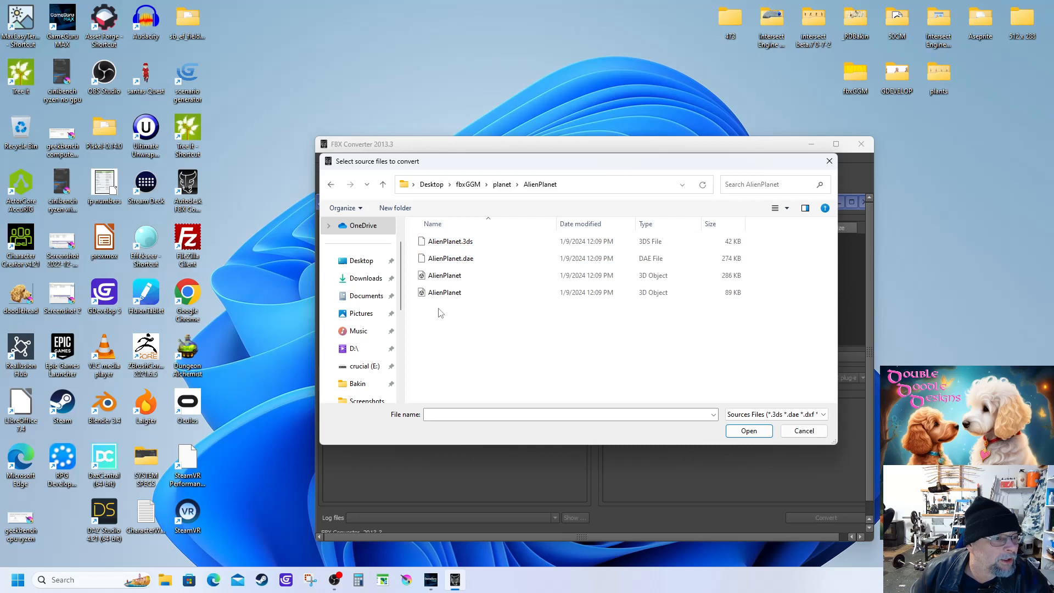
left_click(437, 277)
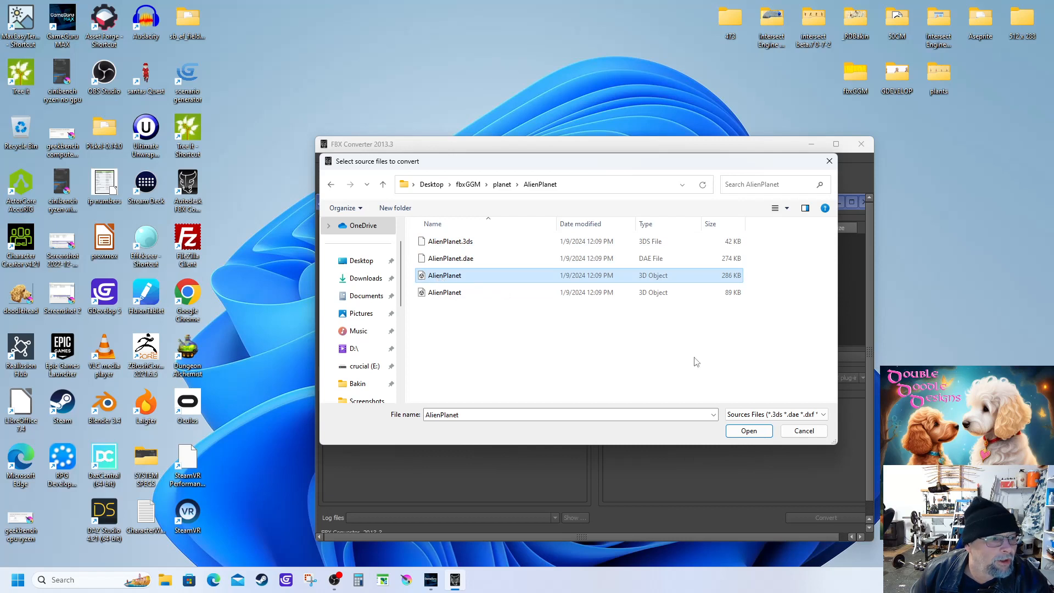
left_click(748, 431)
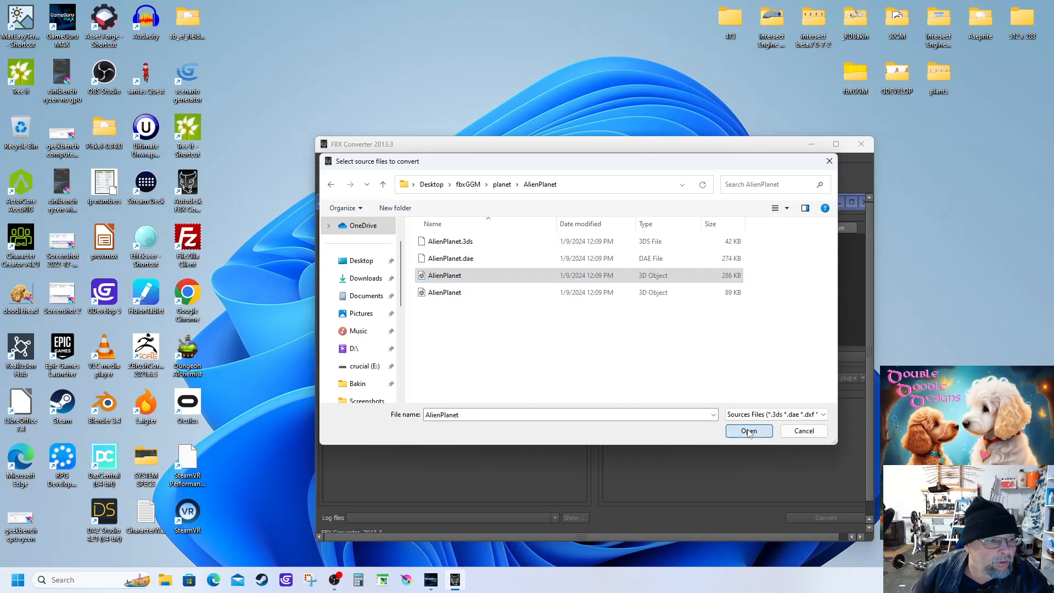
- Switch to File Explorer and open the AlienPlanet folder inside the fbxGGM folder's planet subfolder
double_click(854, 74)
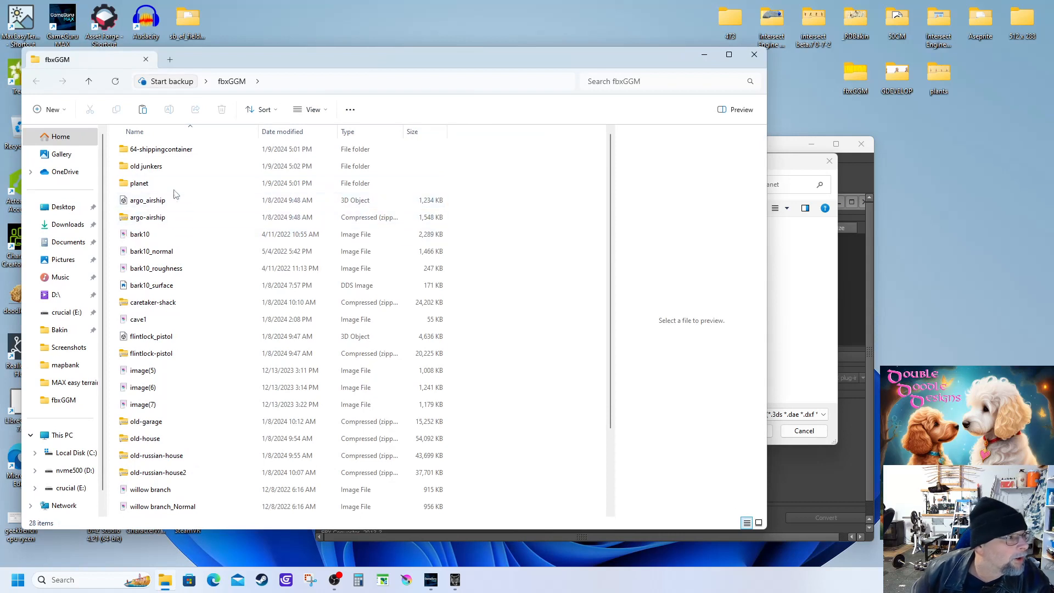
double_click(143, 184)
double_click(141, 150)
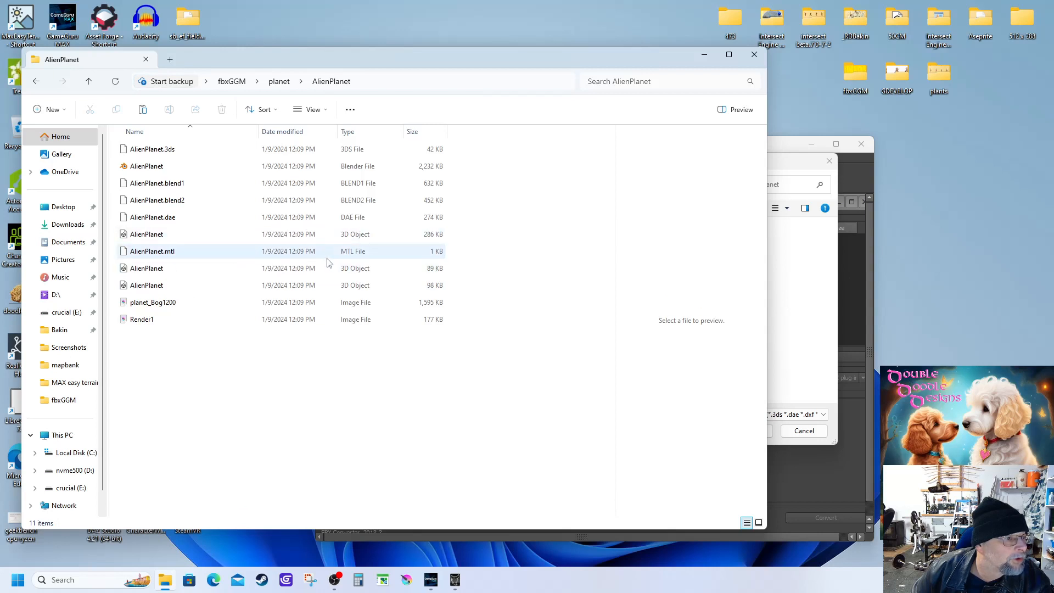
- Check the three AlienPlanet 3D Object files one after another by opening or previewing them, leaving their names unedited
left_click(147, 237)
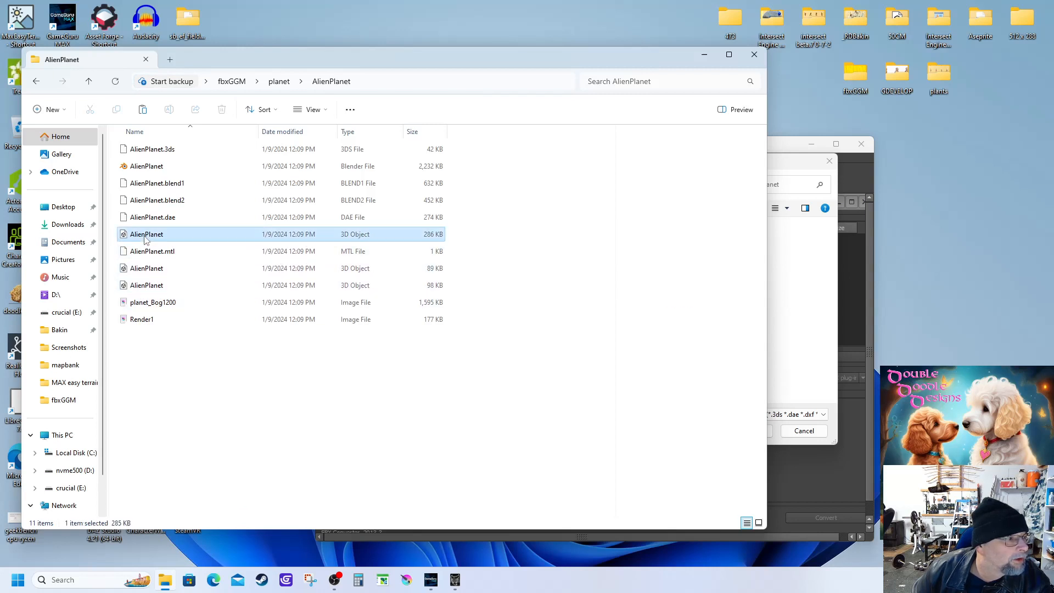
double_click(144, 240)
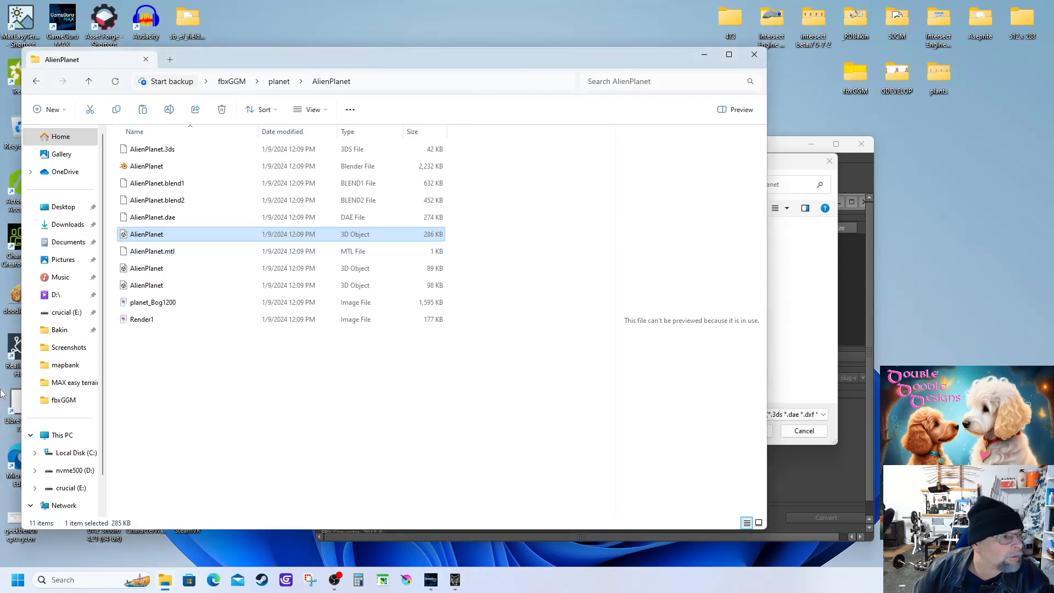
left_click(152, 268)
double_click(152, 268)
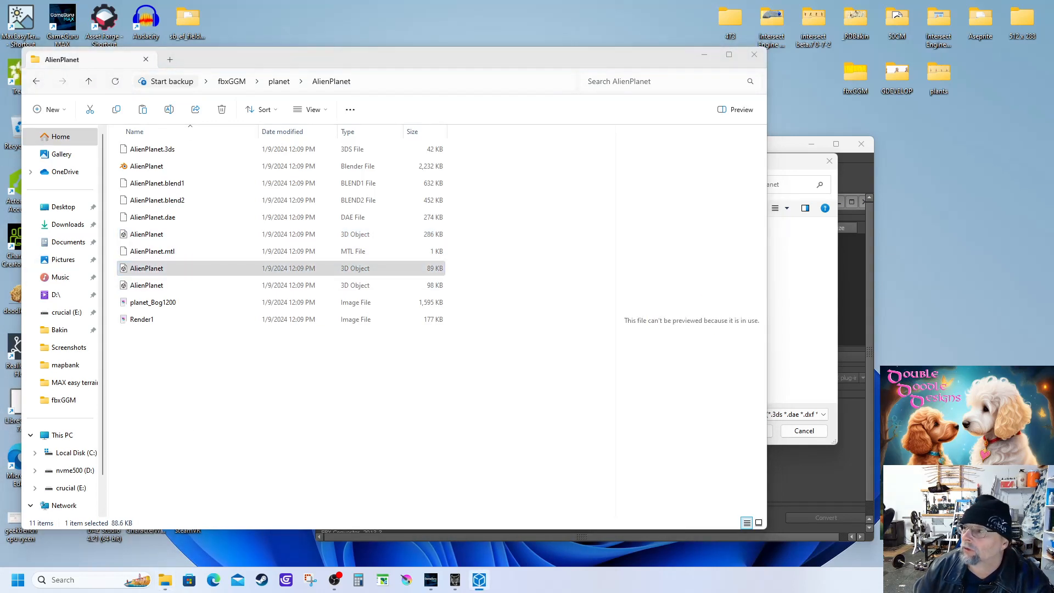
left_click(151, 285)
left_click(151, 285)
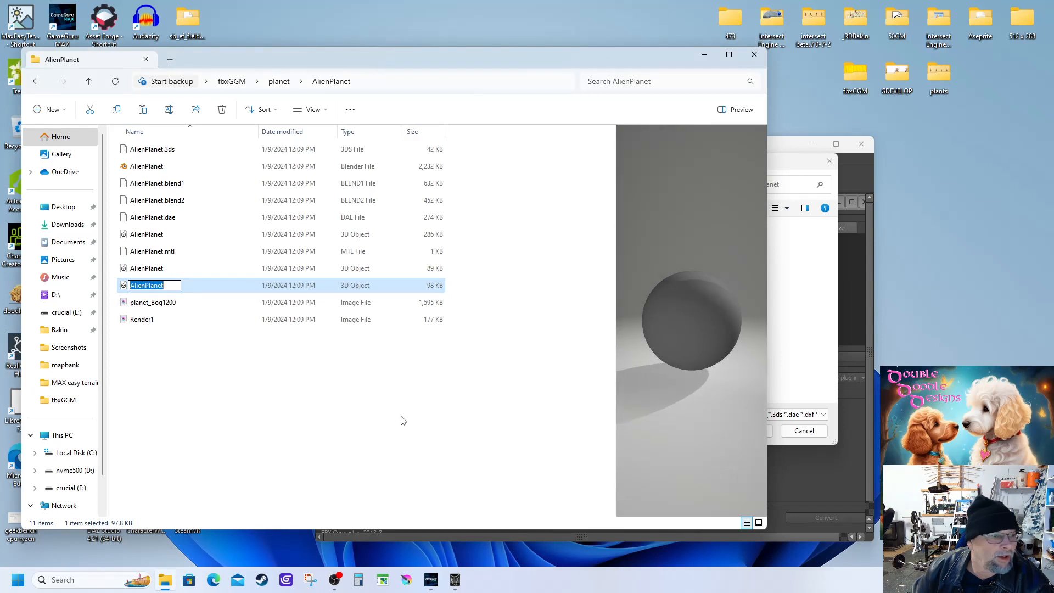
left_click(368, 431)
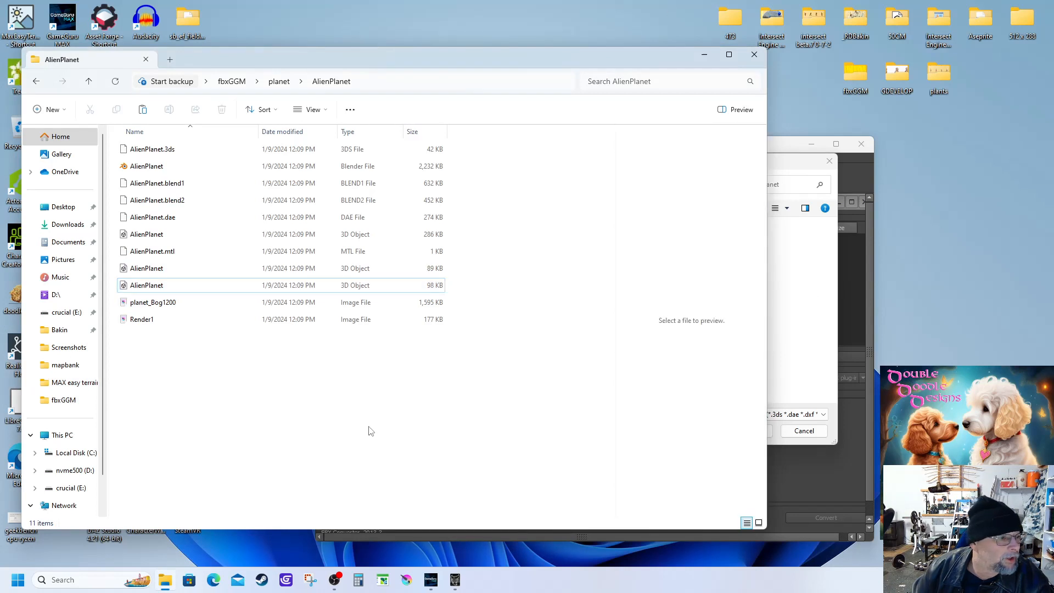
- Check the file properties of the 286 KB AlienPlanet object, and close the AlienPlanet folder window
left_click(145, 235)
right_click(146, 235)
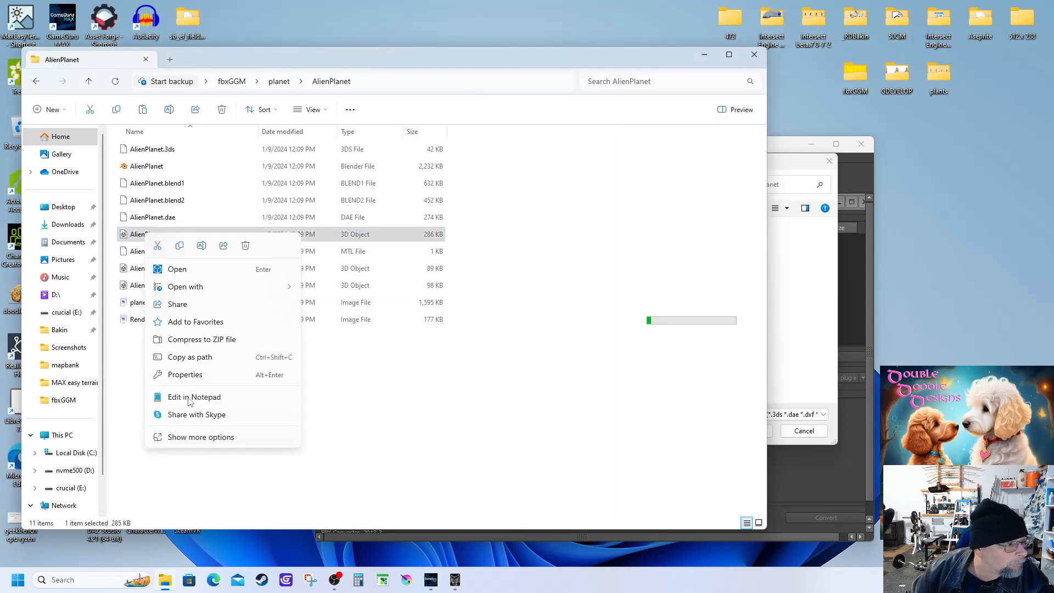
left_click(185, 375)
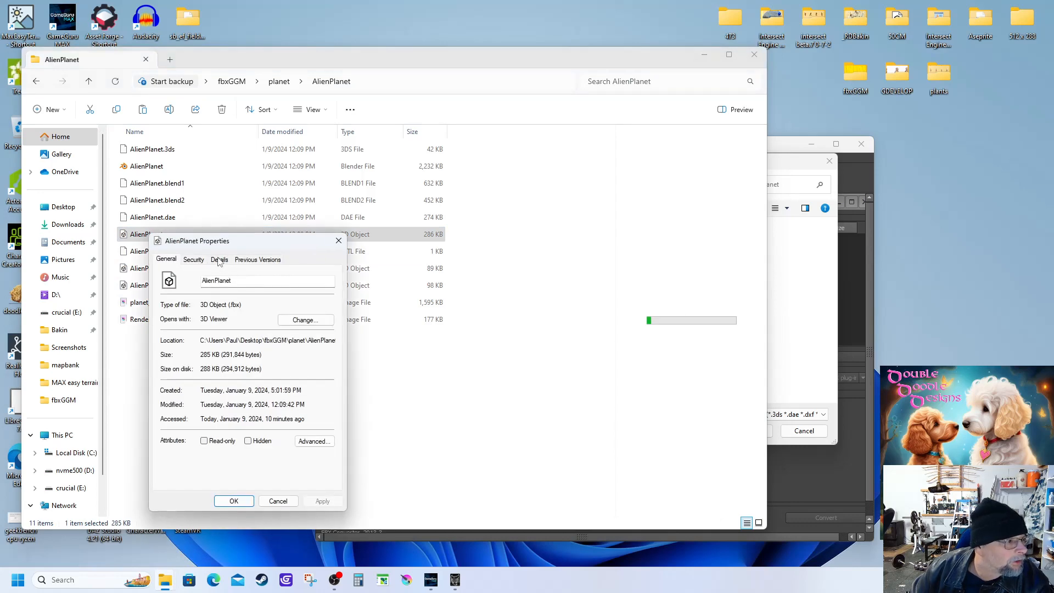
left_click(277, 500)
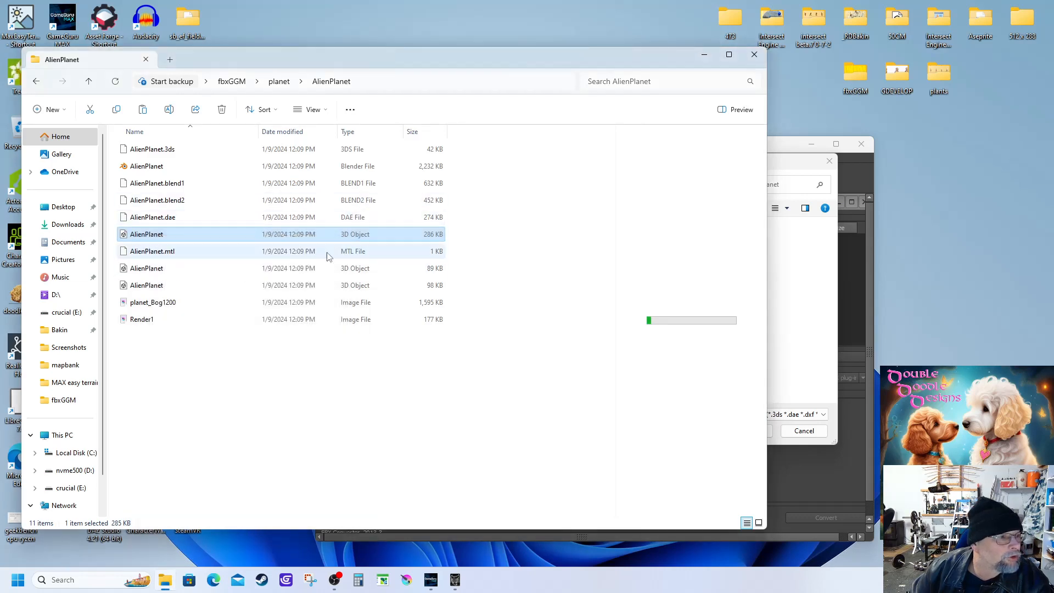
left_click(755, 55)
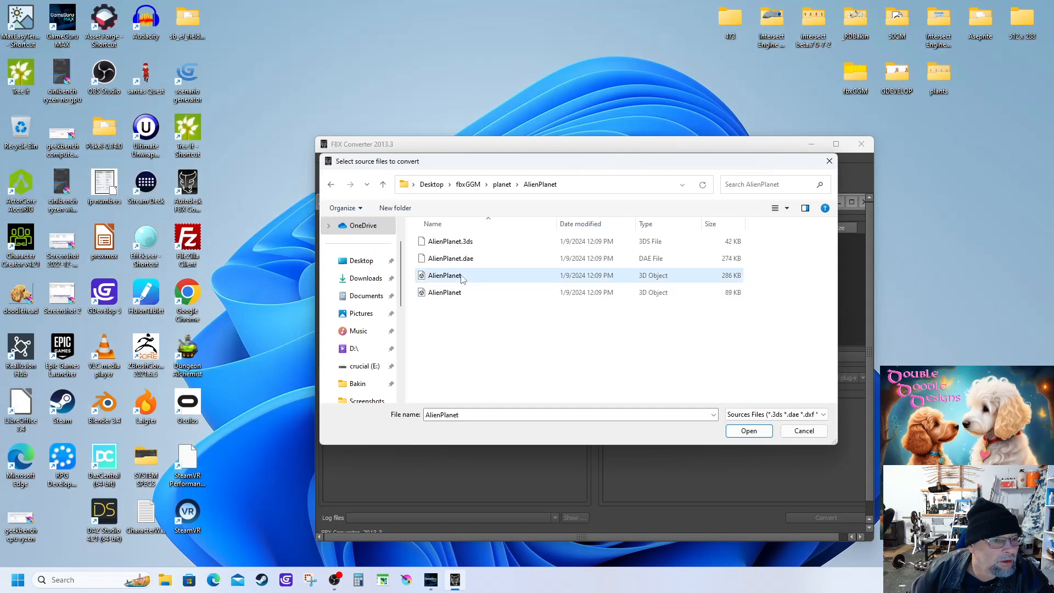
- Load the 286 KB AlienPlanet object as the source, enable embedded media, and convert it to binary FBX 2013
left_click(461, 277)
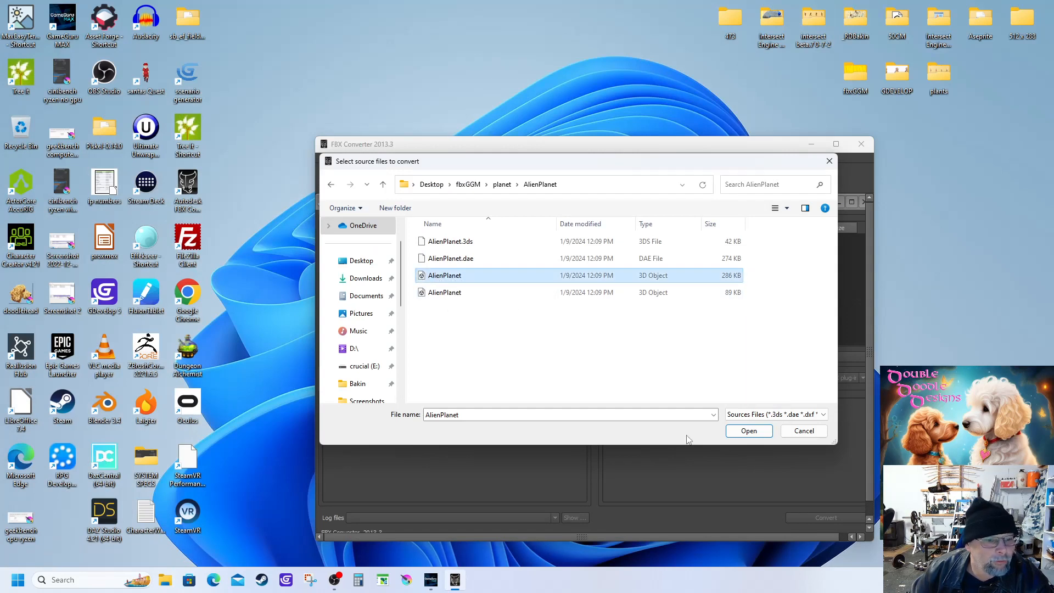
left_click(746, 432)
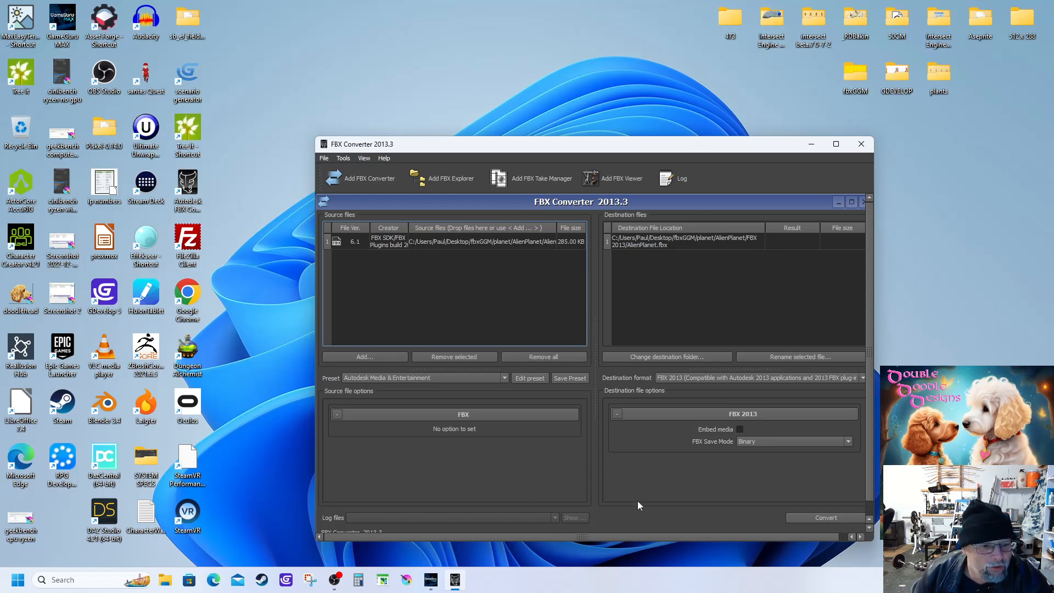
left_click(739, 430)
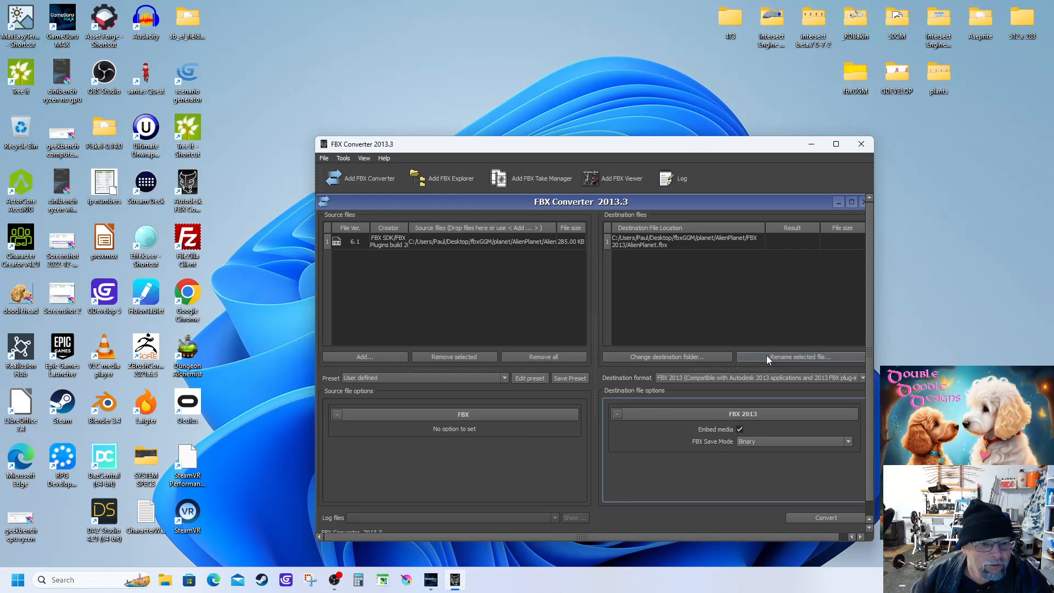
left_click(821, 518)
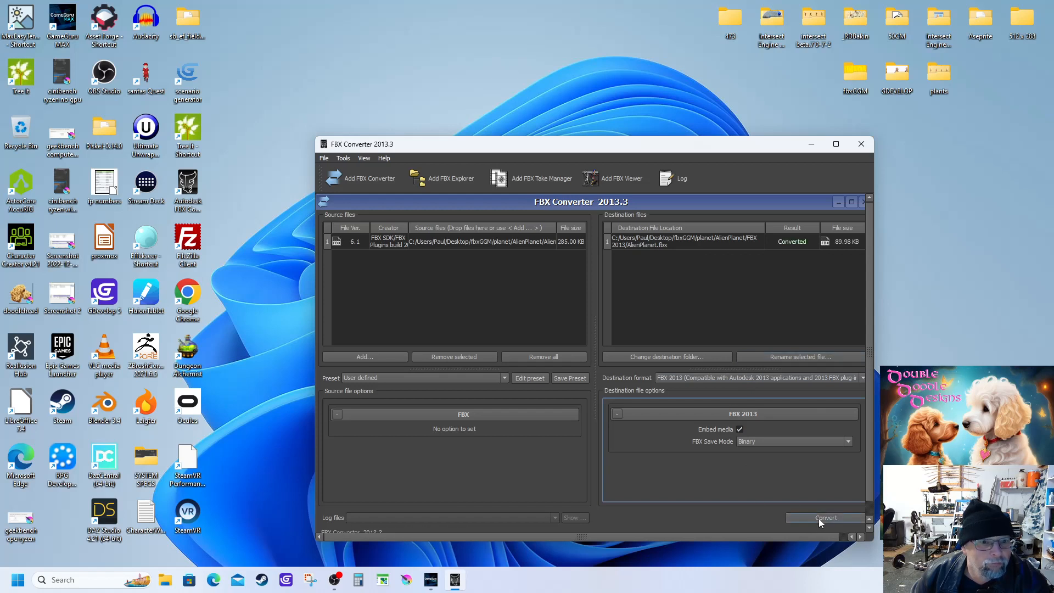
- Convert the AlienPlanet source again, entering AlienPlanet1.fbx as the file name and choosing to rename instead of overwriting the existing file
left_click(719, 270)
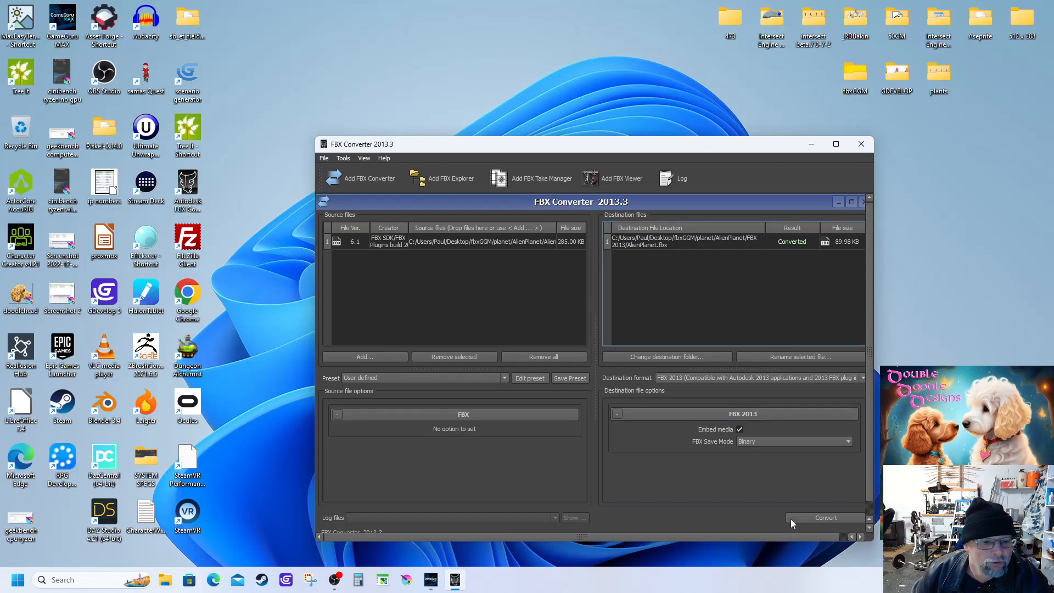
left_click(784, 354)
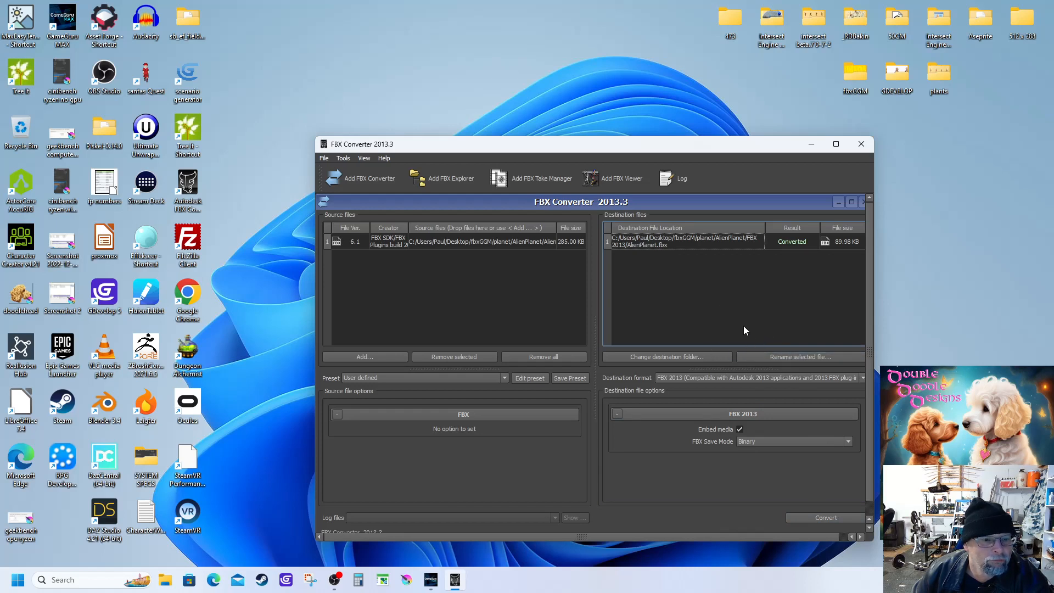
left_click(800, 518)
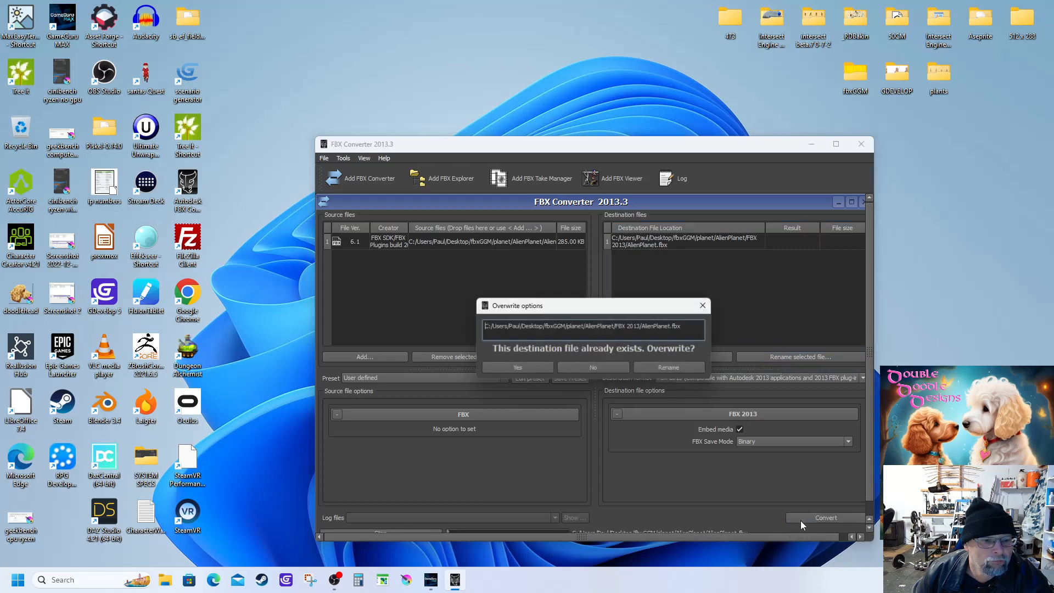
left_click(666, 325)
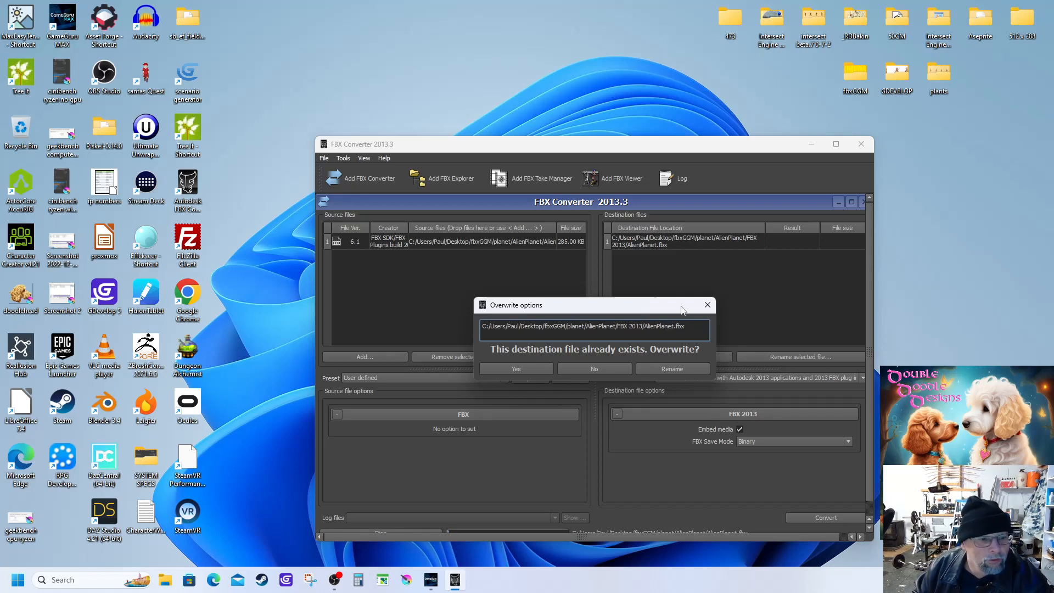
type("1")
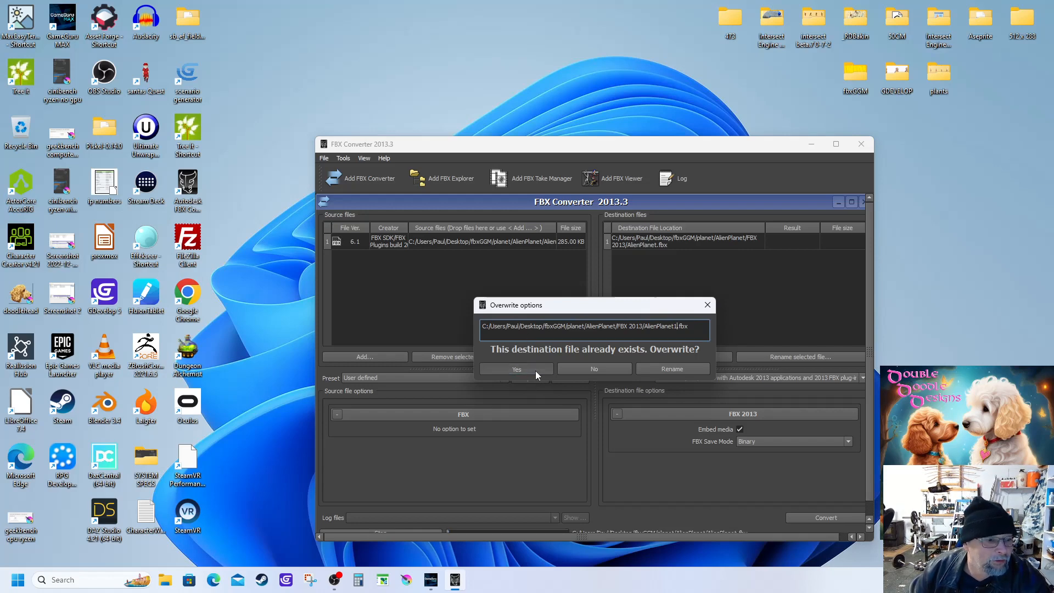
left_click(672, 368)
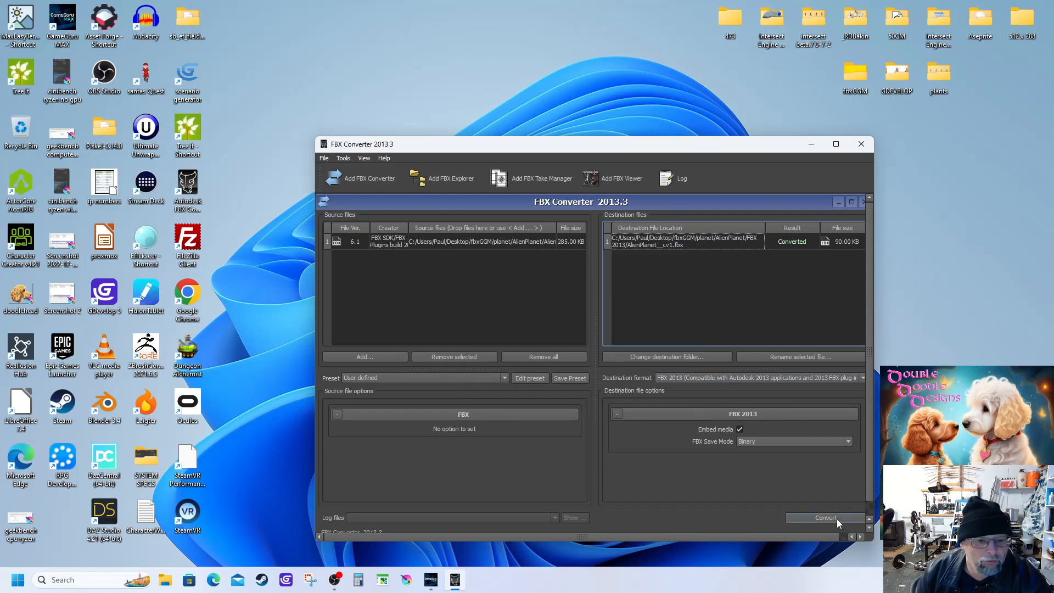
- Run the conversion once more, decline overwriting AlienPlanet__cv1.fbx, and close the converter
left_click(836, 518)
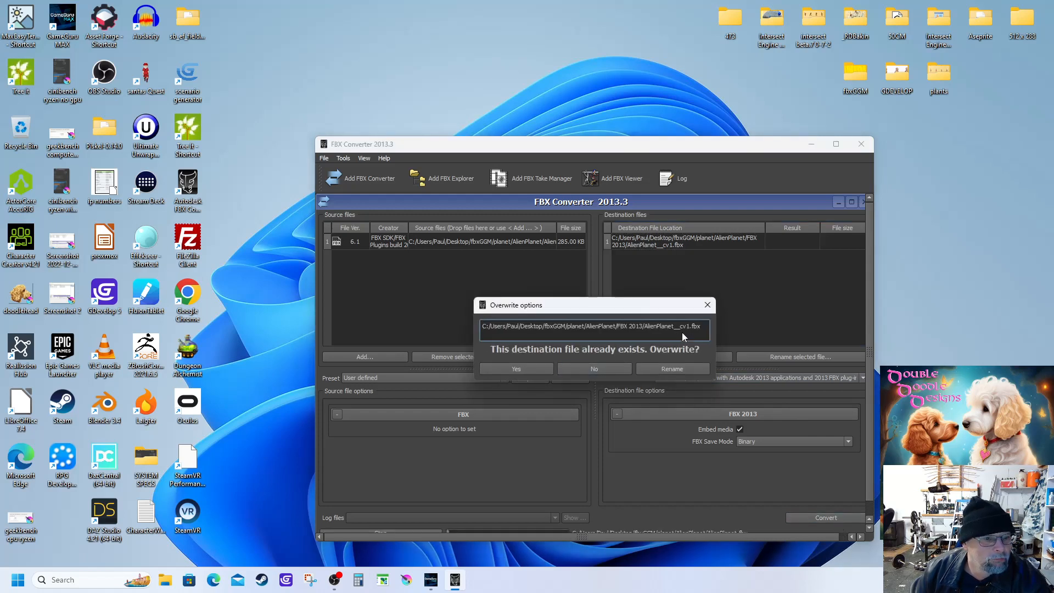
left_click(602, 368)
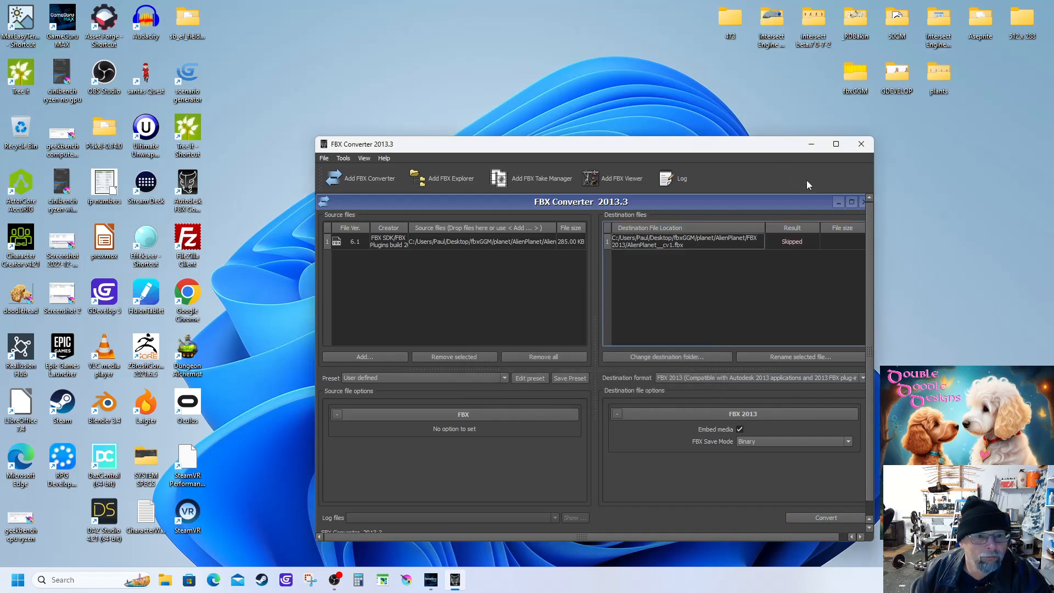
left_click(861, 144)
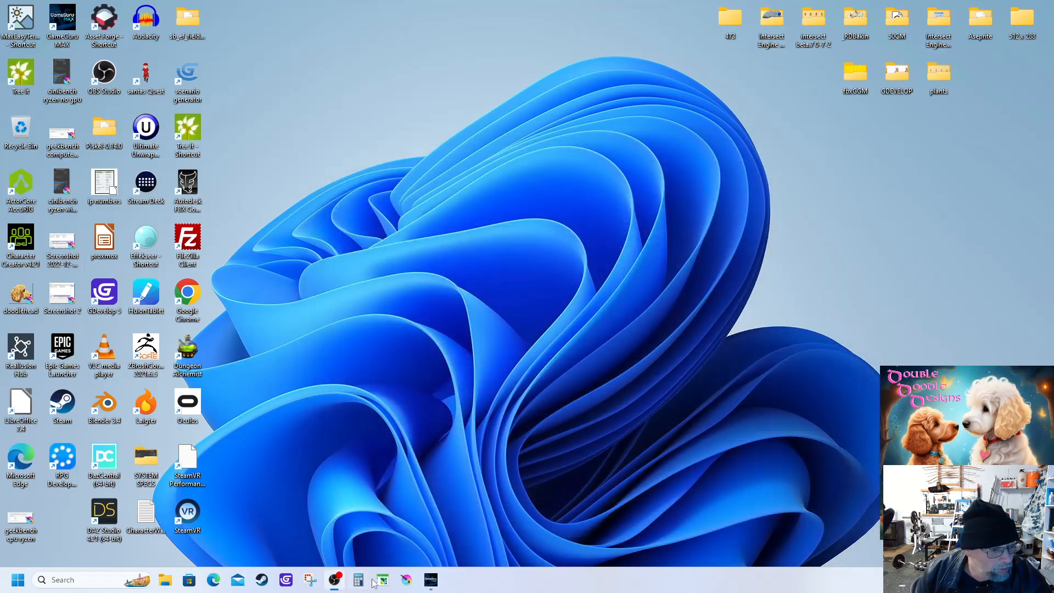
- Switch to GameGuru MAX, open the antsnest level, and start importing a 3D model from the object library
left_click(431, 579)
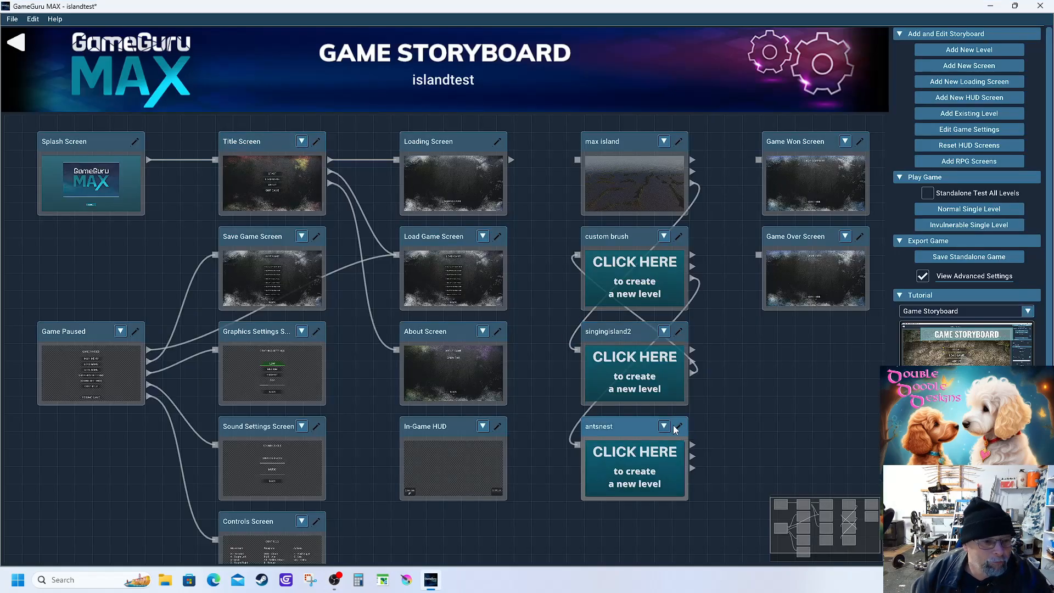
left_click(680, 426)
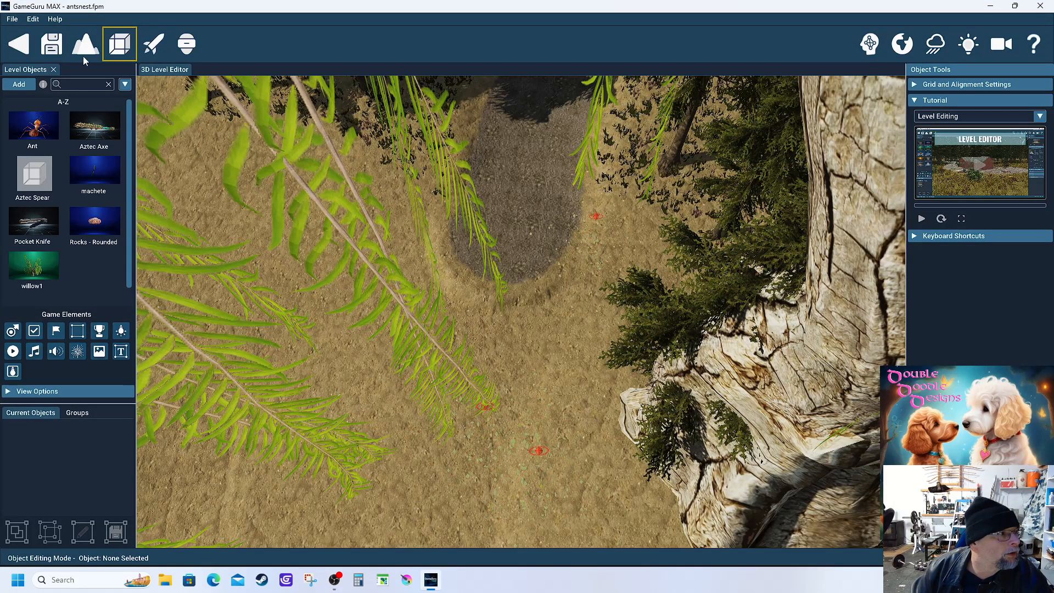
left_click(19, 84)
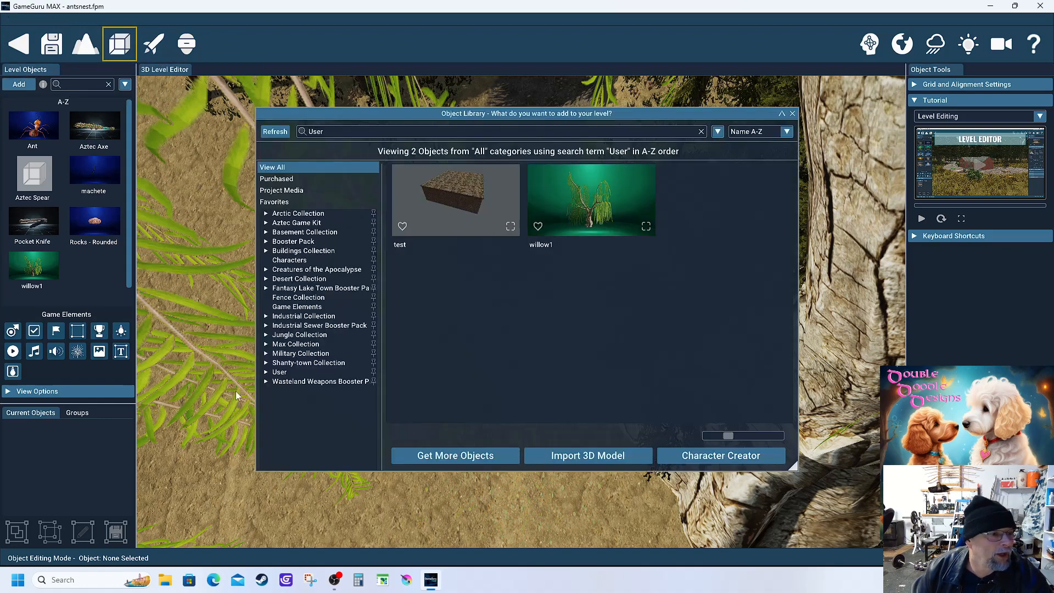
left_click(548, 455)
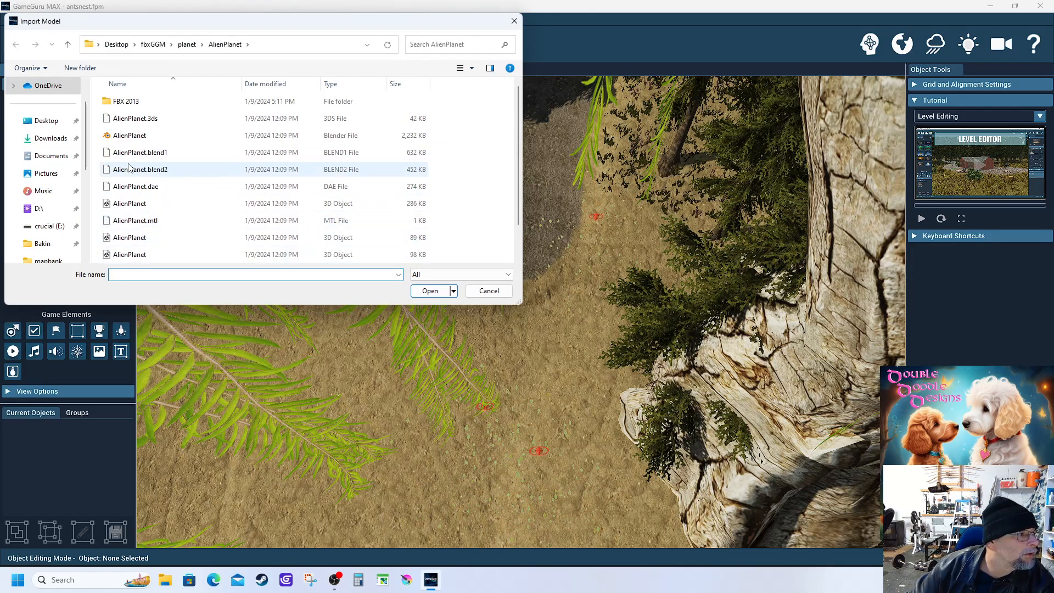
- Load the converted AlienPlanet__cv1 object from the FBX 2013 subfolder into the importer
scroll(129, 168, "down", 1)
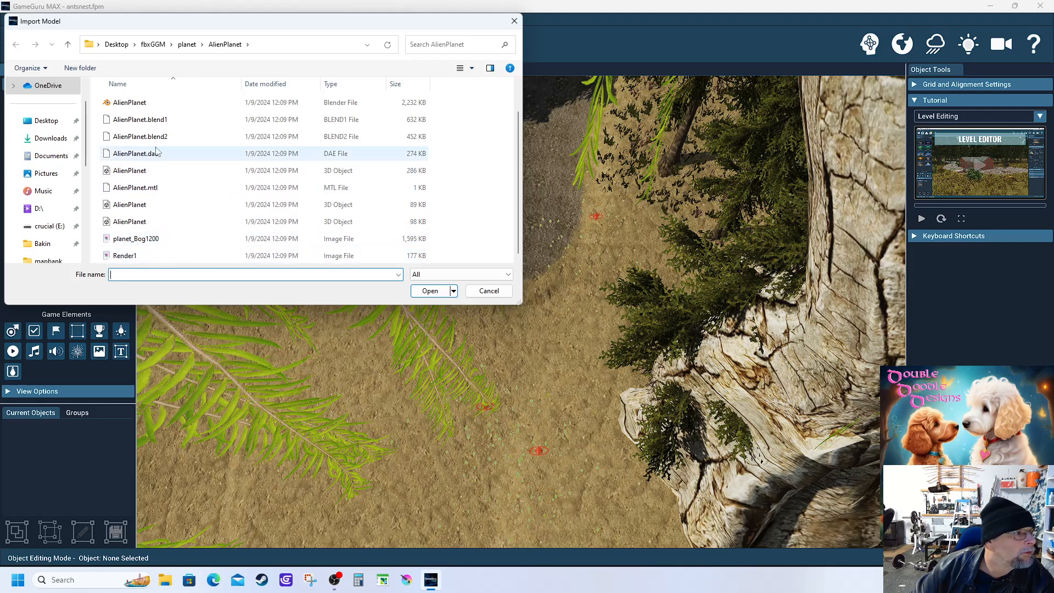
scroll(159, 137, "up", 1)
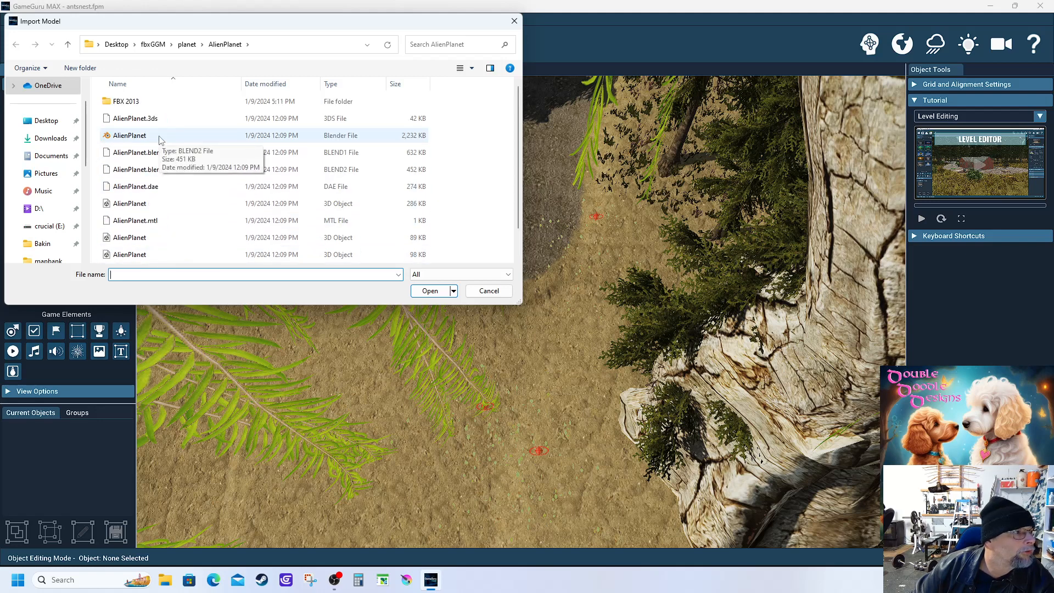
double_click(128, 106)
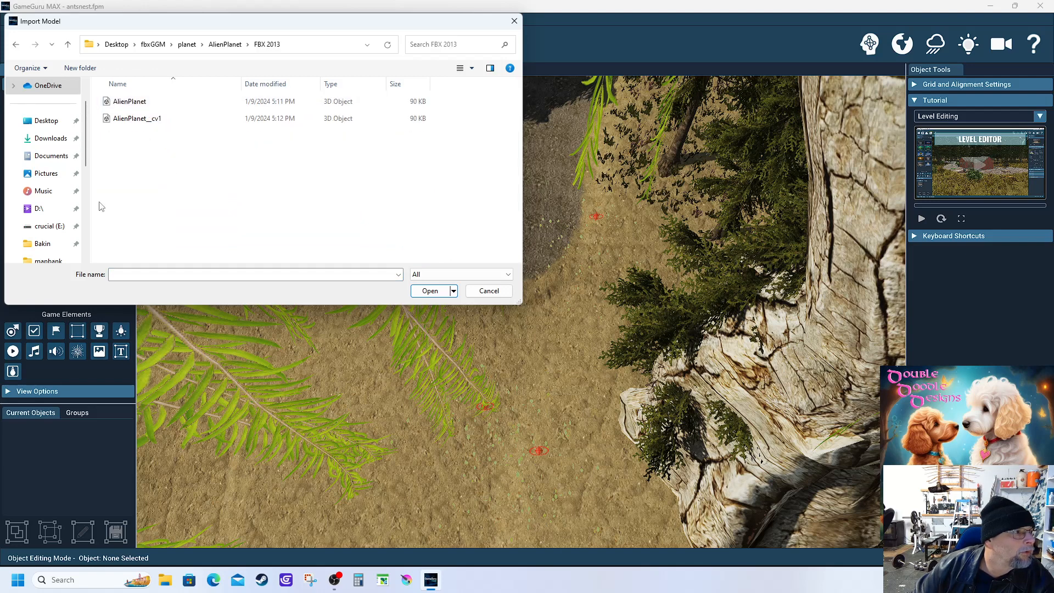
left_click(117, 116)
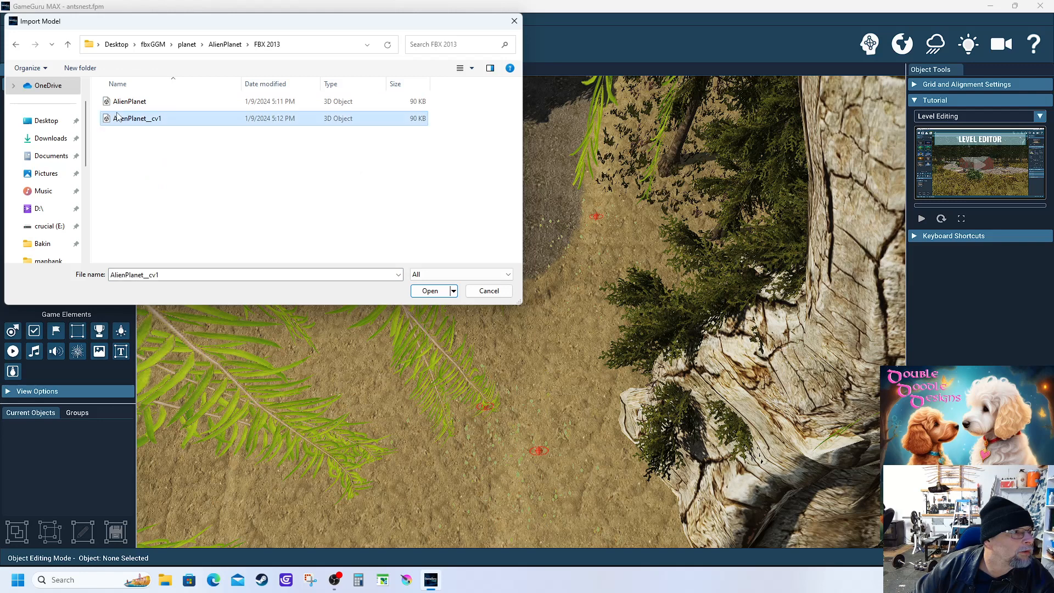
left_click(430, 290)
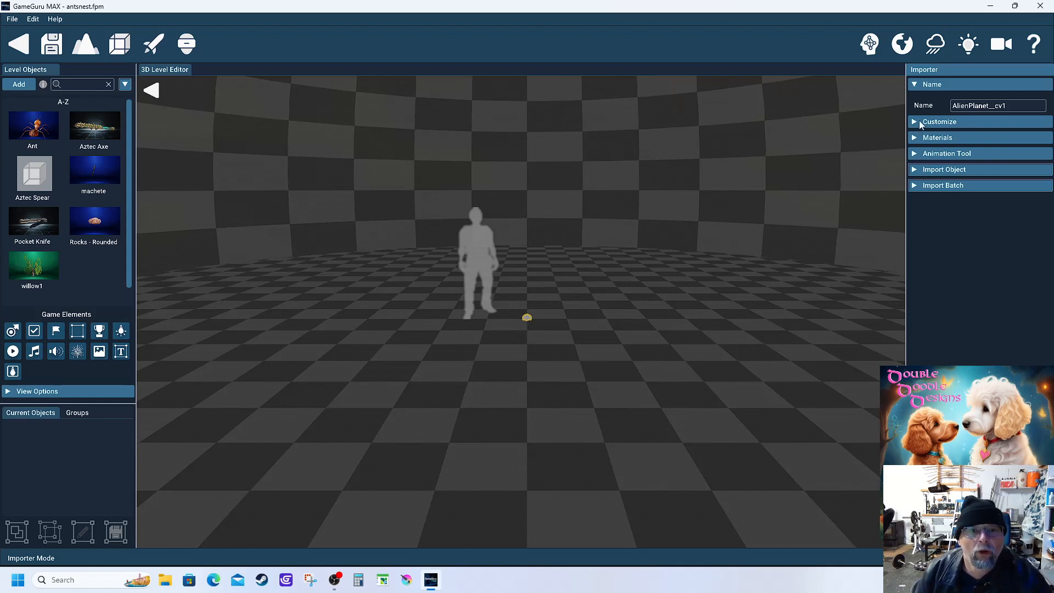
- Turn on Find Floor for the imported planet and set its collision type to Sphere
left_click(912, 122)
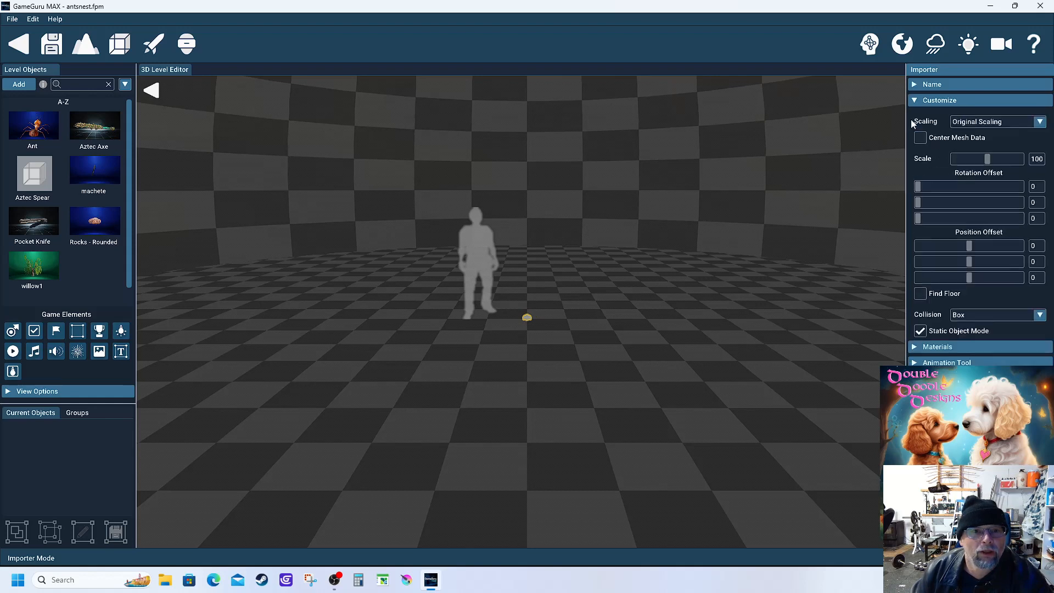
left_click(922, 294)
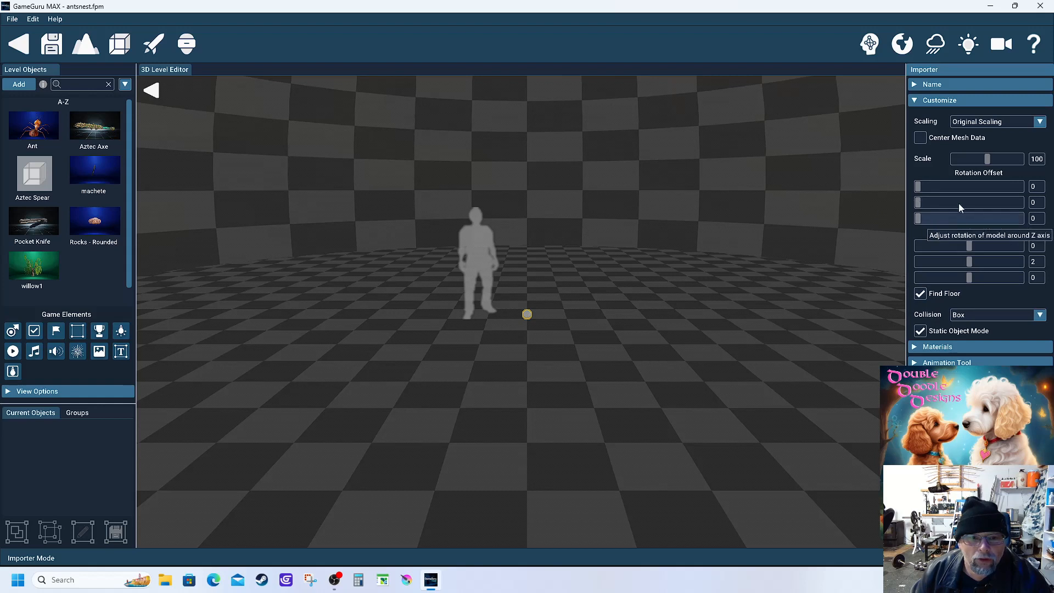
left_click(1038, 315)
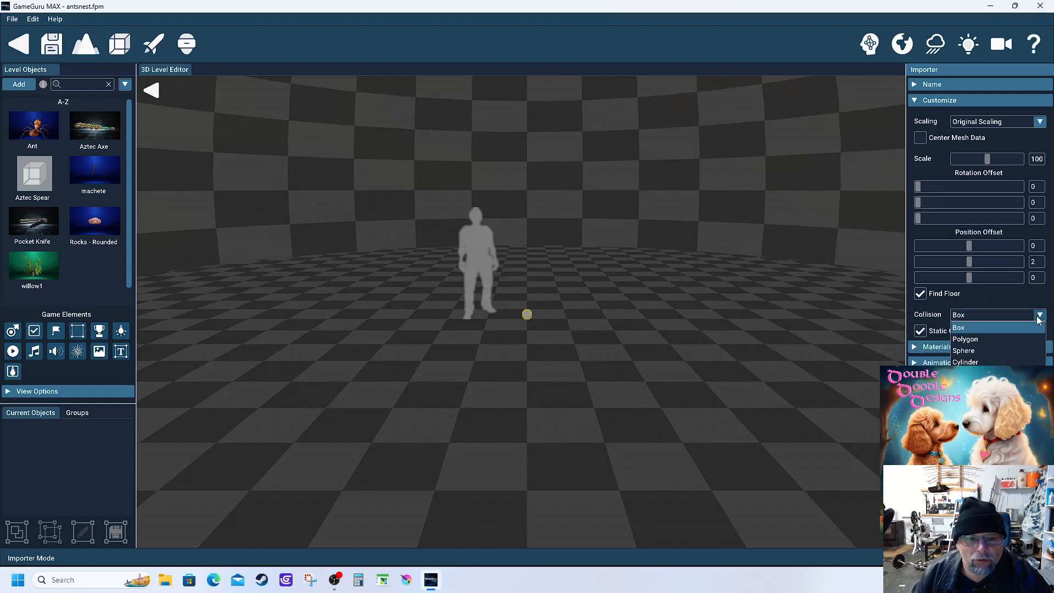
left_click(974, 351)
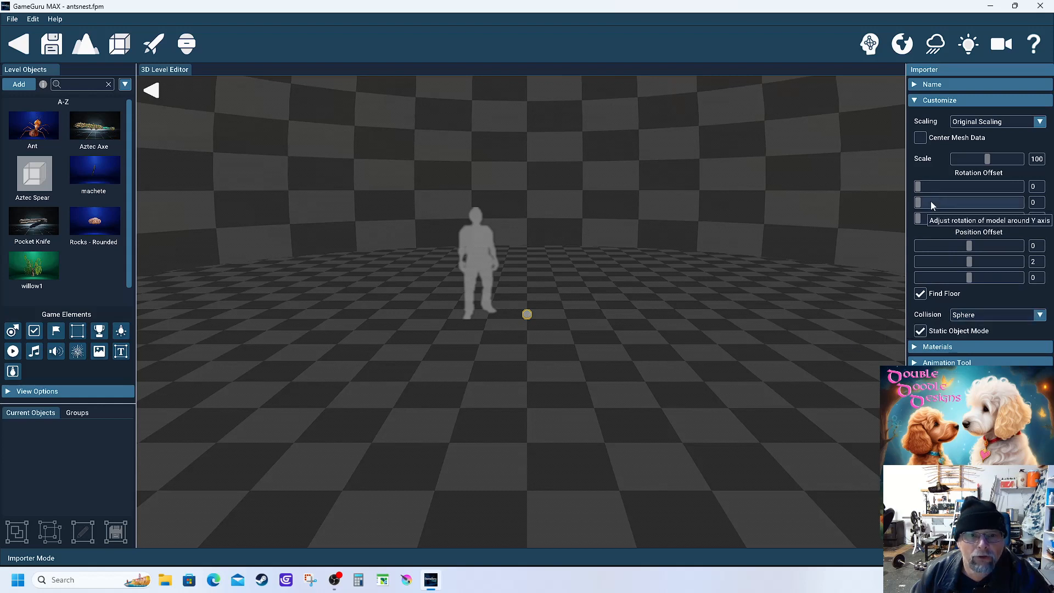
- Enlarge the imported planet model by setting its scale to 5000
left_click(988, 160)
left_click_drag(988, 160, 1049, 184)
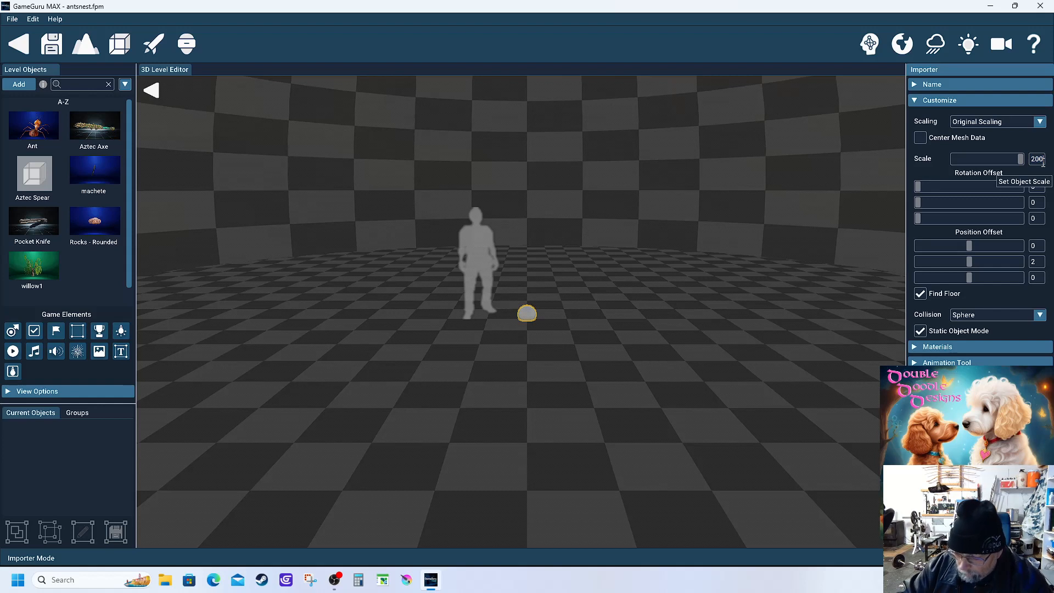
type("0")
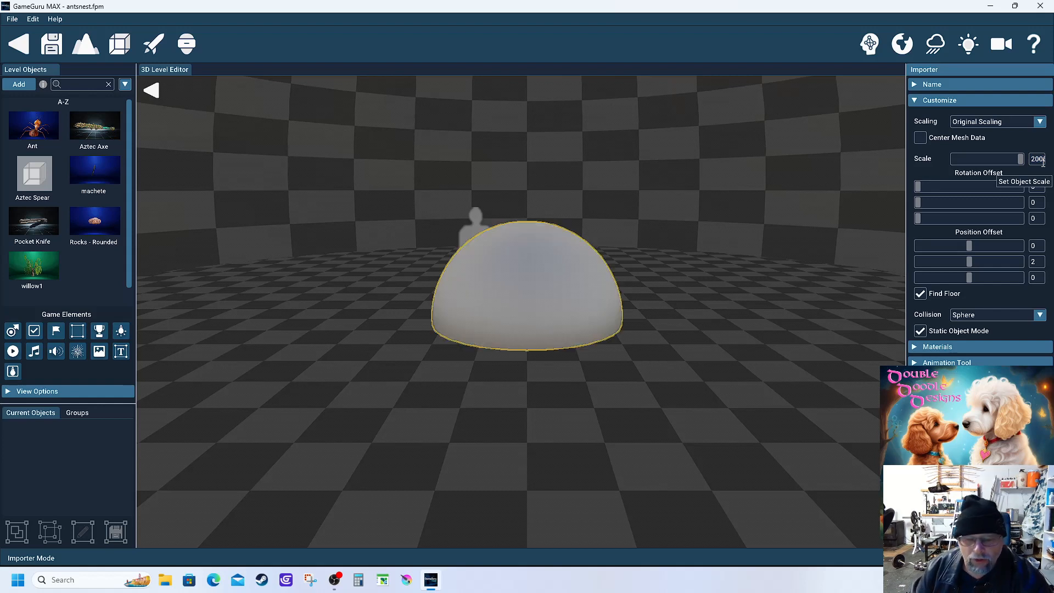
type("00")
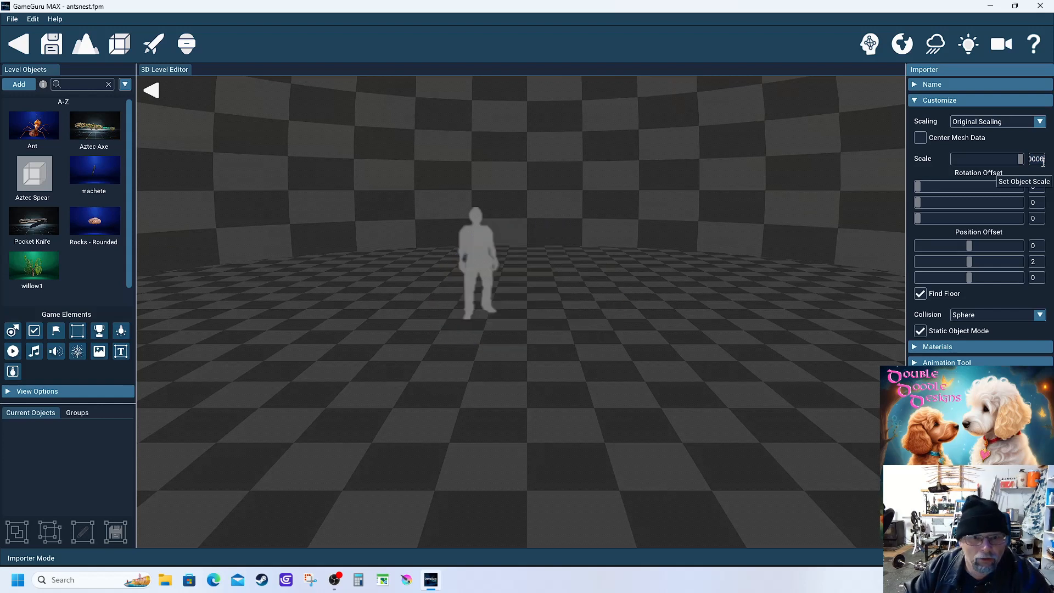
key("BackSpace")
key("BackSpace")
key("BackSpace")
key("BackSpace")
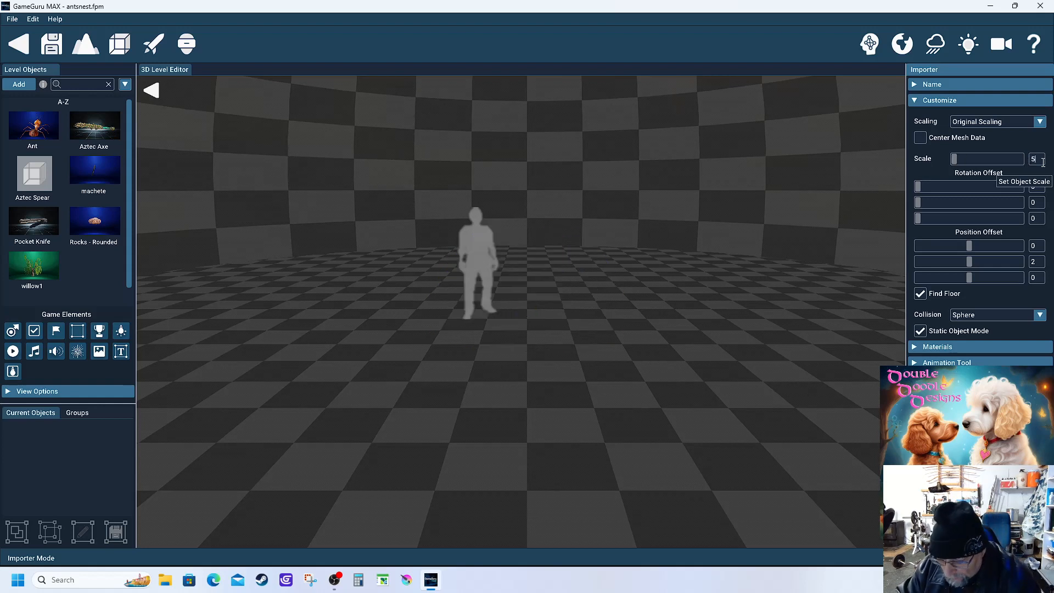
type("00")
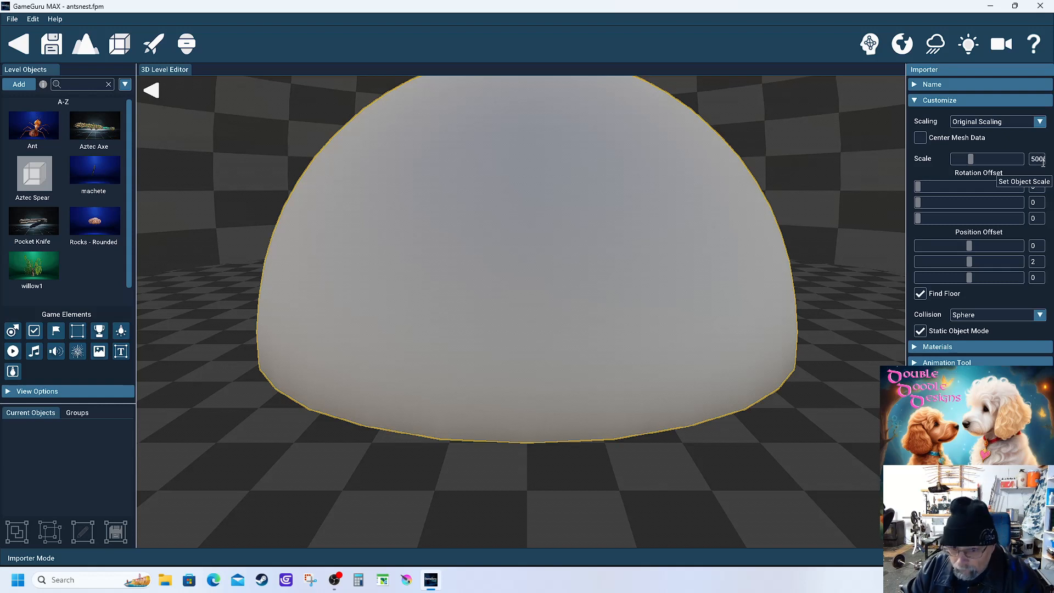
- Try to enlarge the imported planet further by setting its scale to 10000
key("BackSpace")
key("BackSpace")
key("BackSpace")
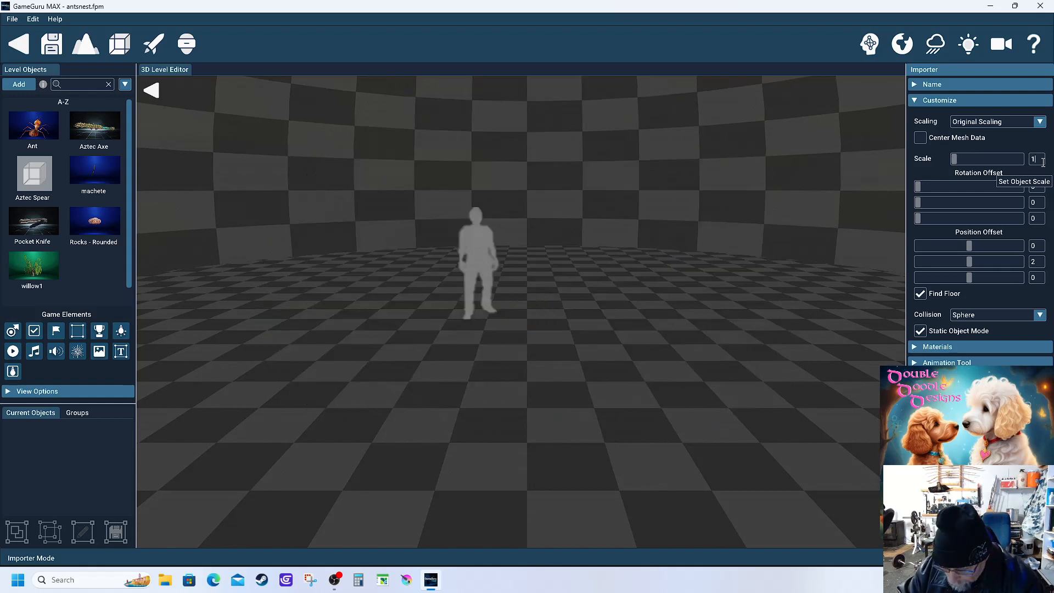
type("10000")
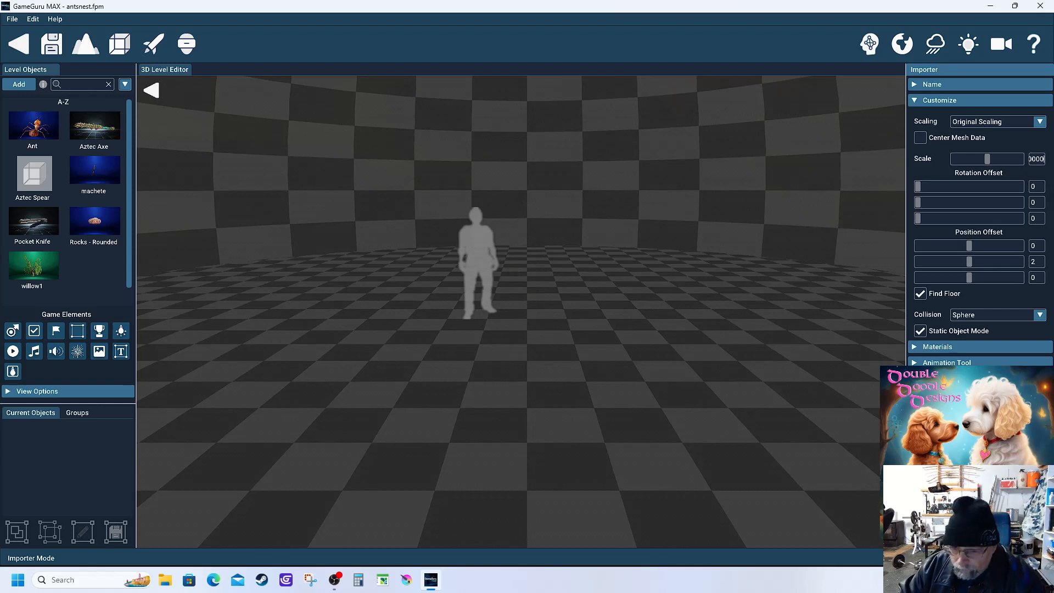
- Set the imported planet's scale to 7000
key("BackSpace")
key("BackSpace")
key("BackSpace")
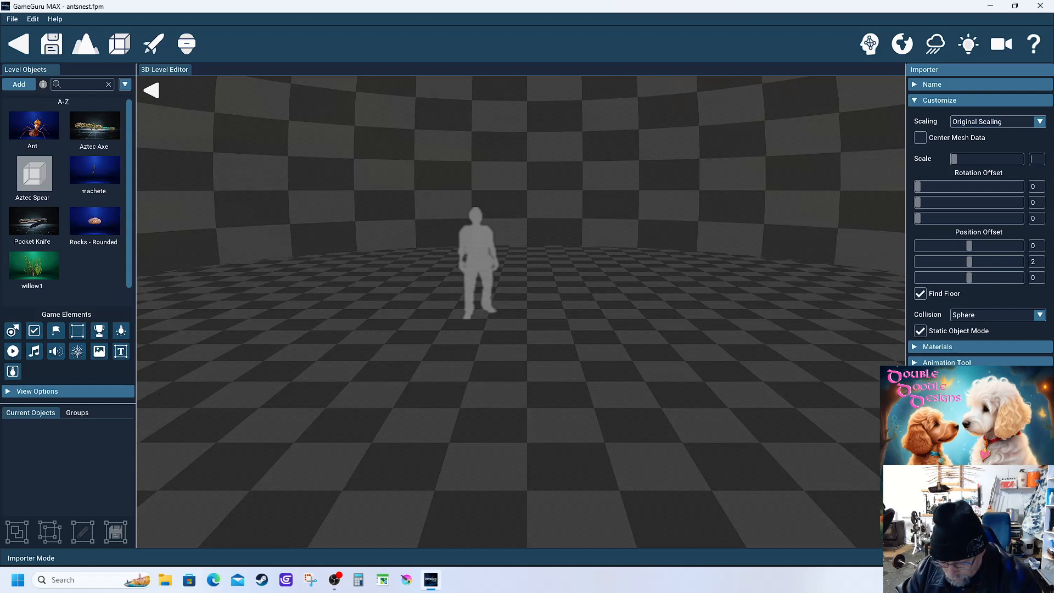
type("7")
type("000")
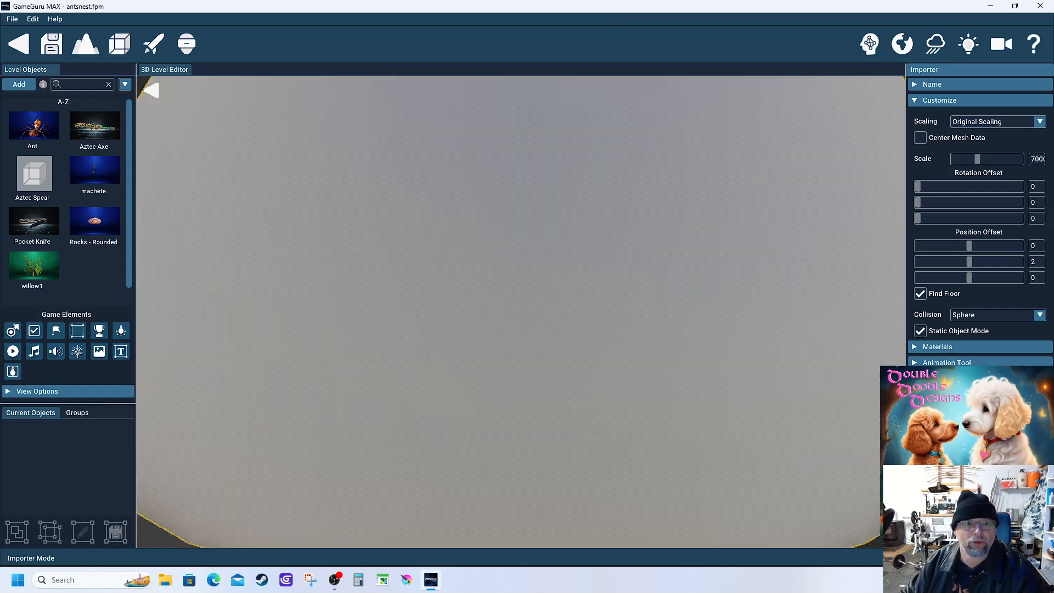
scroll(511, 386, "down", 5)
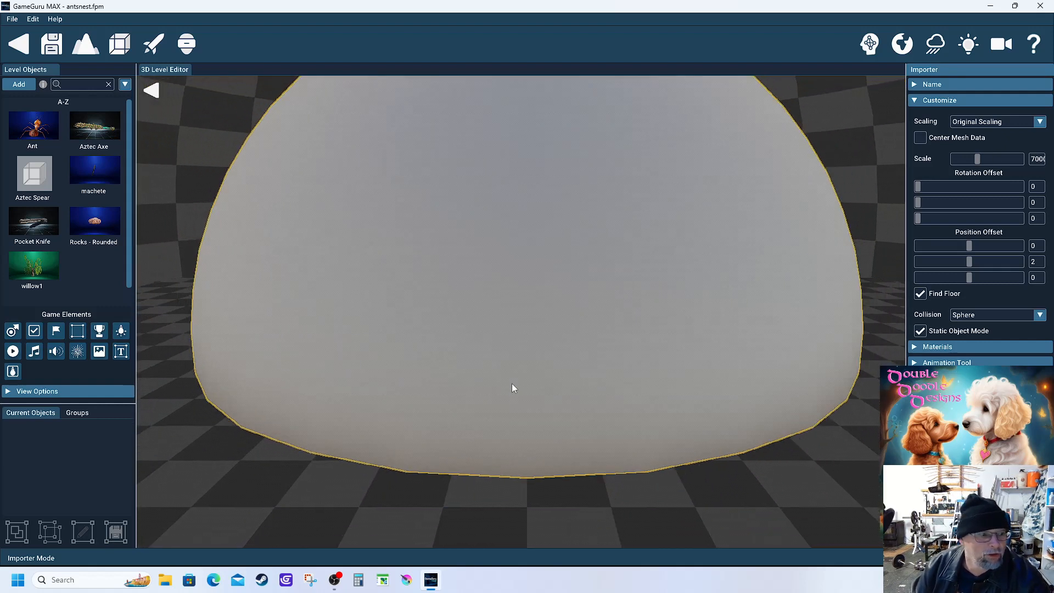
scroll(511, 384, "down", 1)
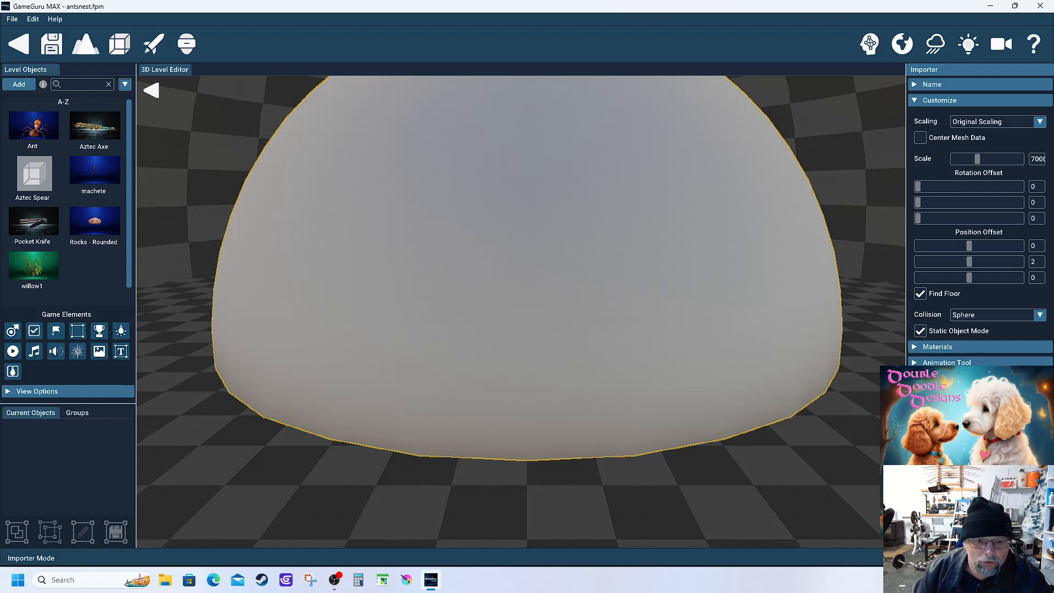
- Browse for the planet material's albedo texture and select the planet_Bog1200 image in the AlienPlanet folder
left_click(916, 347)
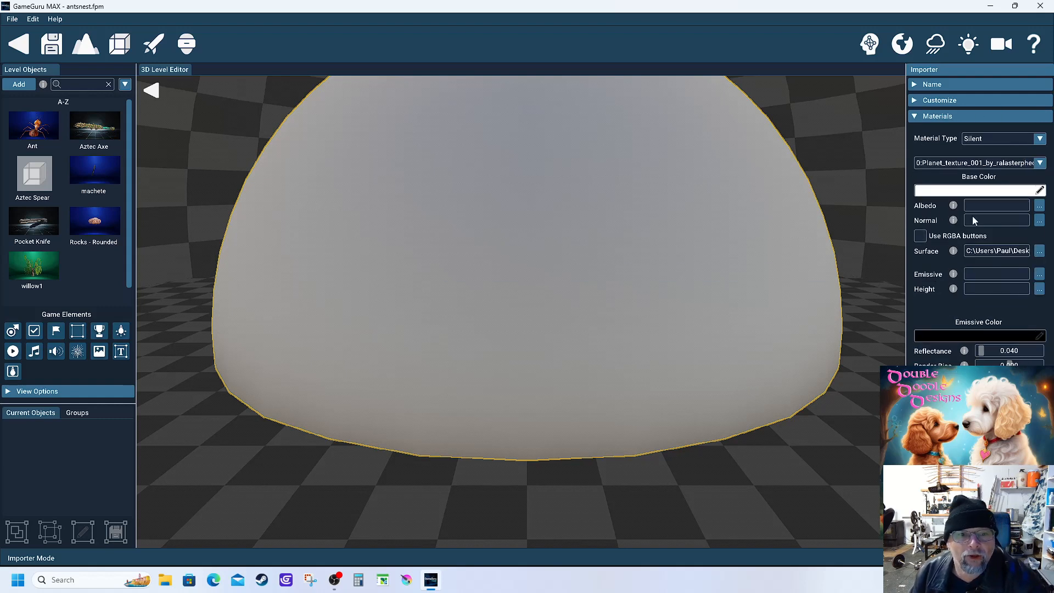
left_click(1039, 207)
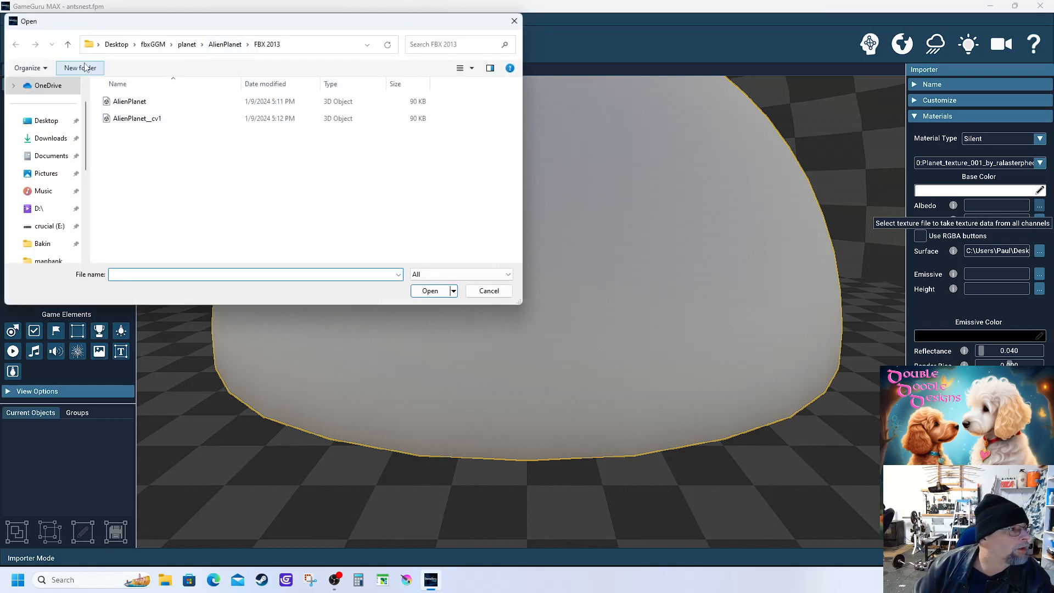
left_click(67, 43)
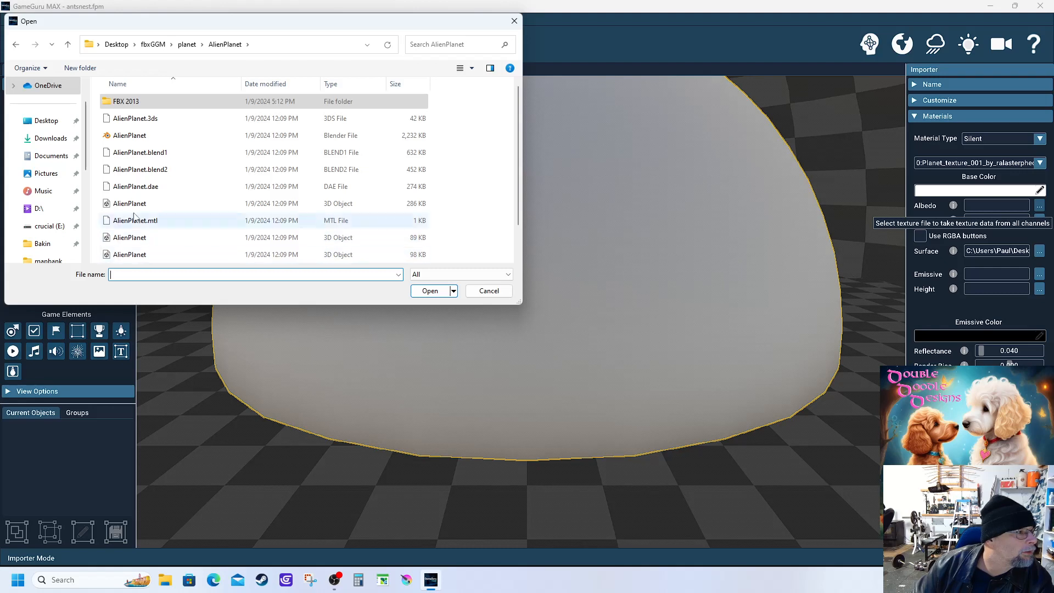
scroll(149, 182, "down", 1)
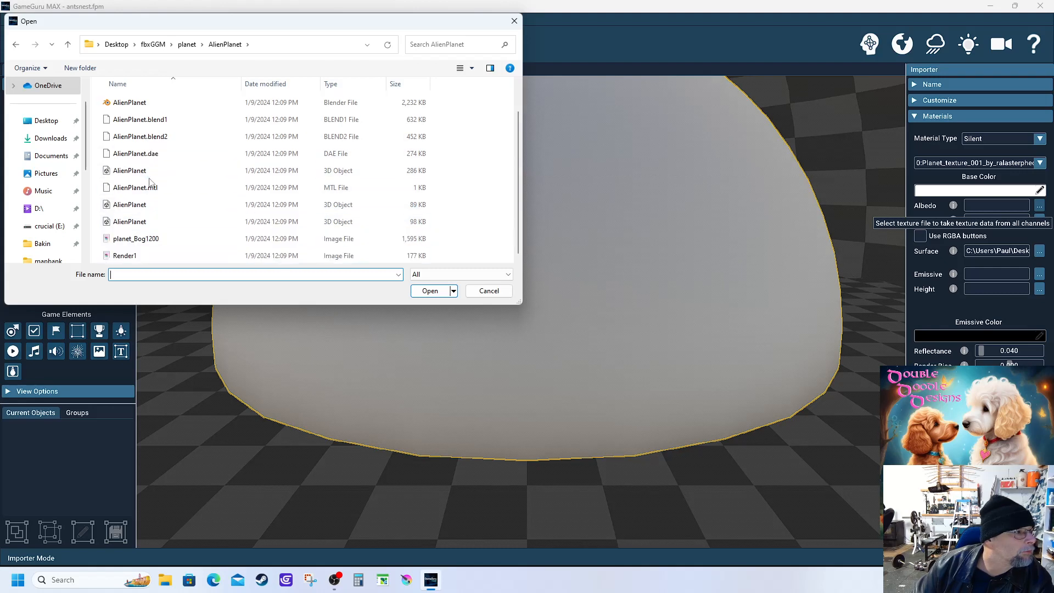
left_click(146, 240)
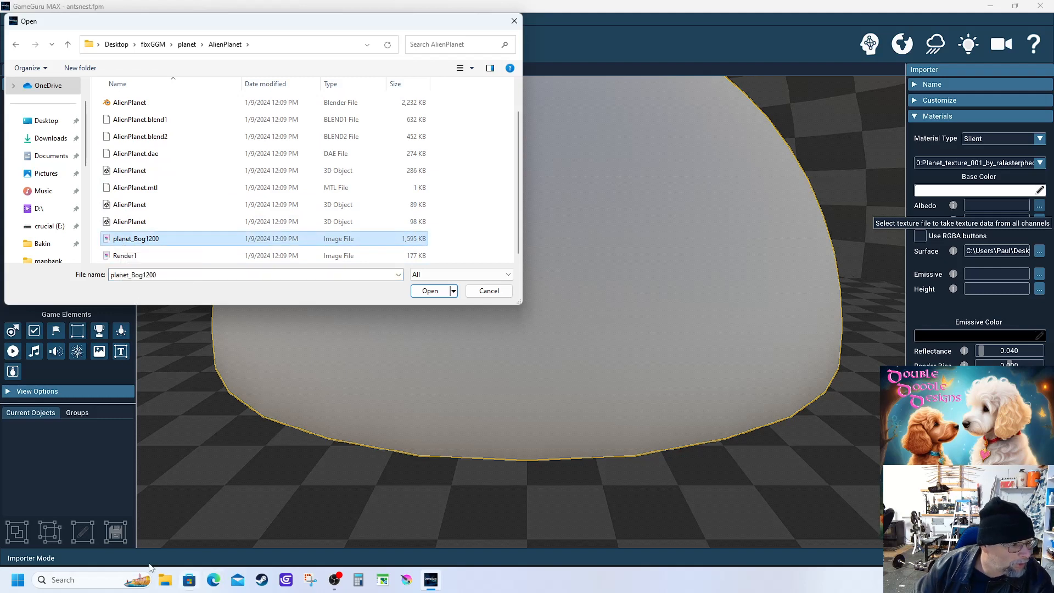
- Switch to File Explorer and open the AlienPlanet folder inside Desktop > fbxGGM > planet
left_click(171, 582)
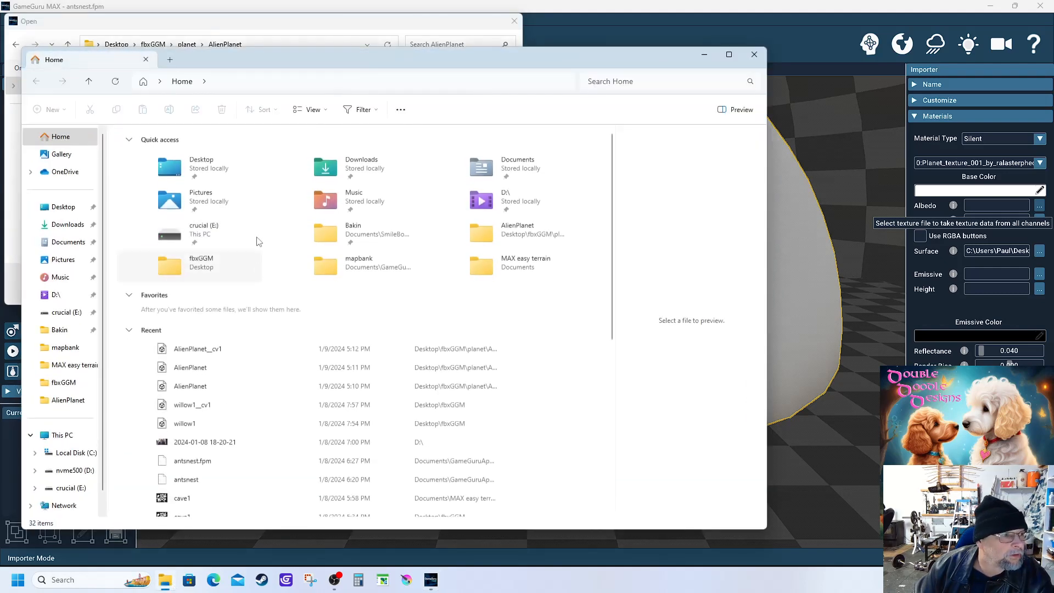
left_click(62, 207)
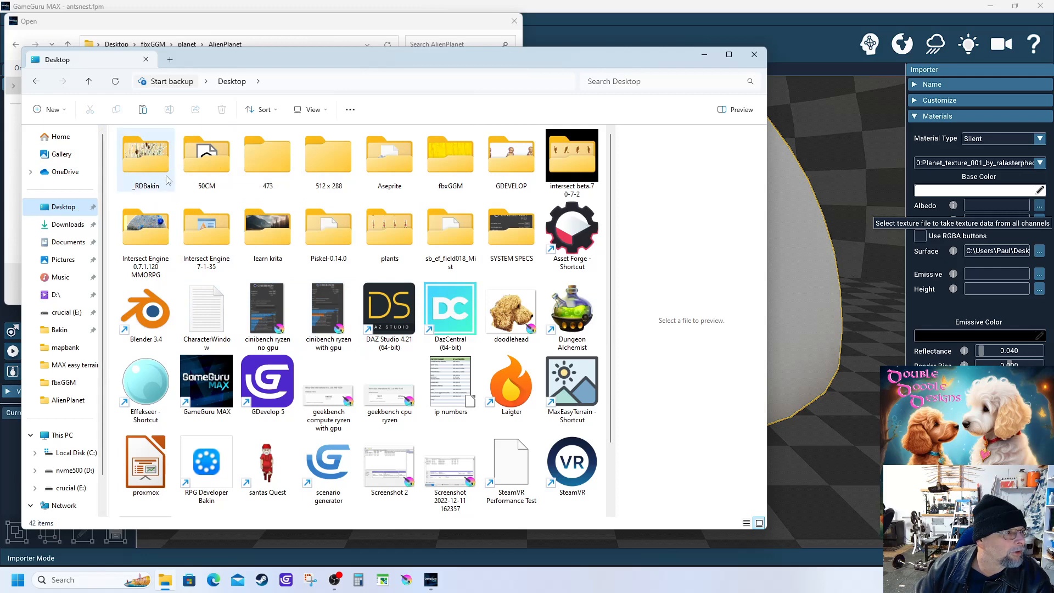
double_click(460, 165)
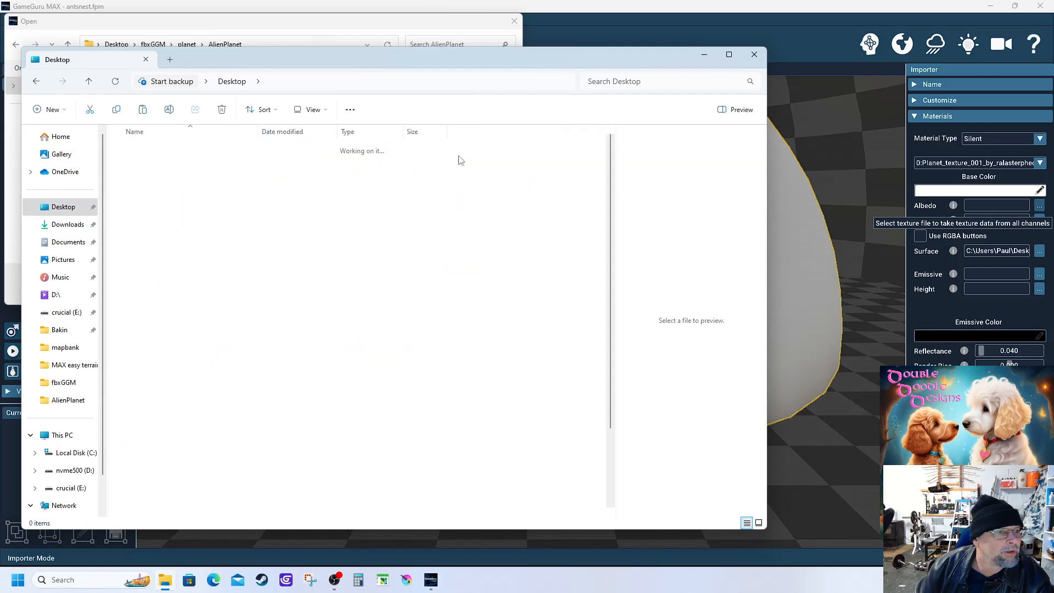
double_click(132, 182)
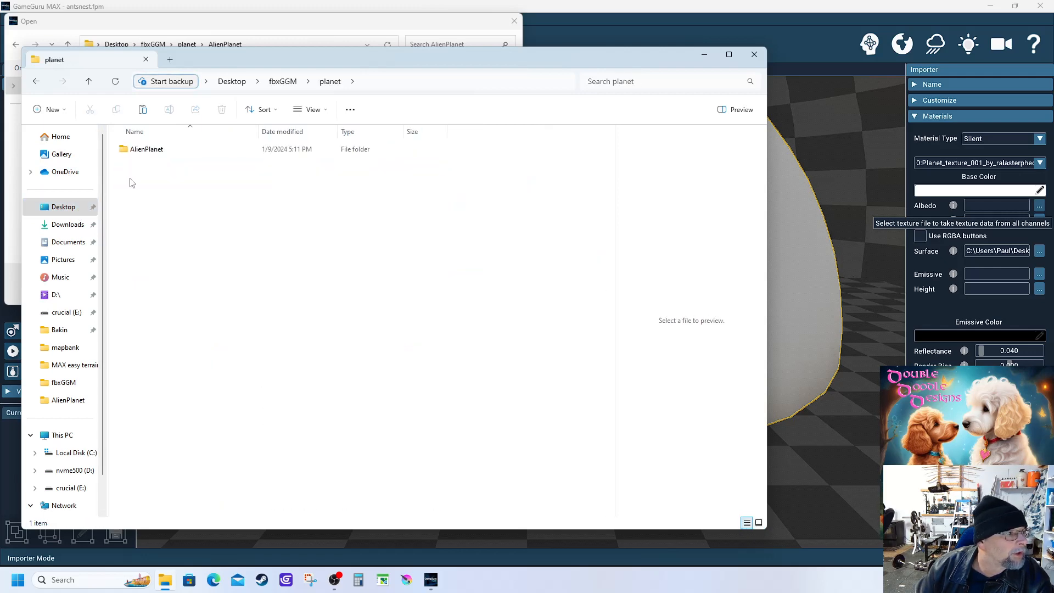
double_click(133, 149)
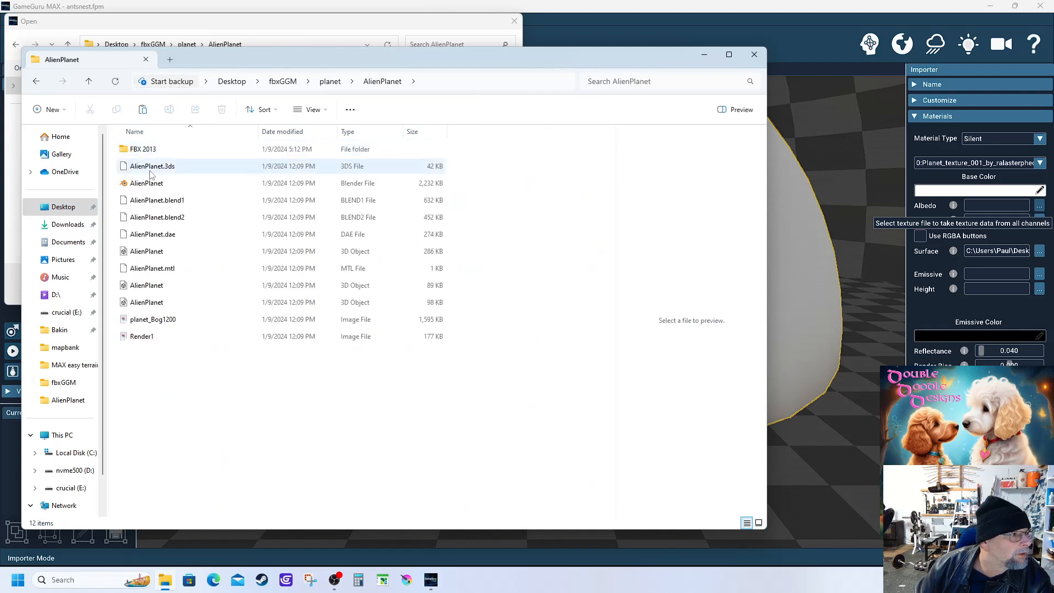
- Compare the planet_Bog1200 and Render1 image previews, and load planet_Bog1200 as the planet's albedo texture
left_click(142, 328)
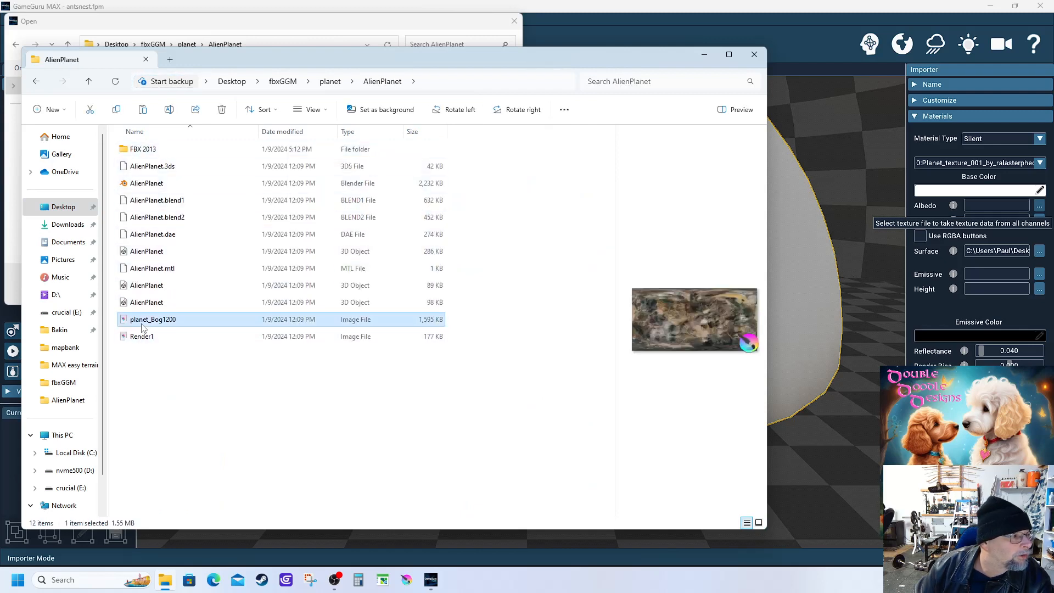
left_click(140, 337)
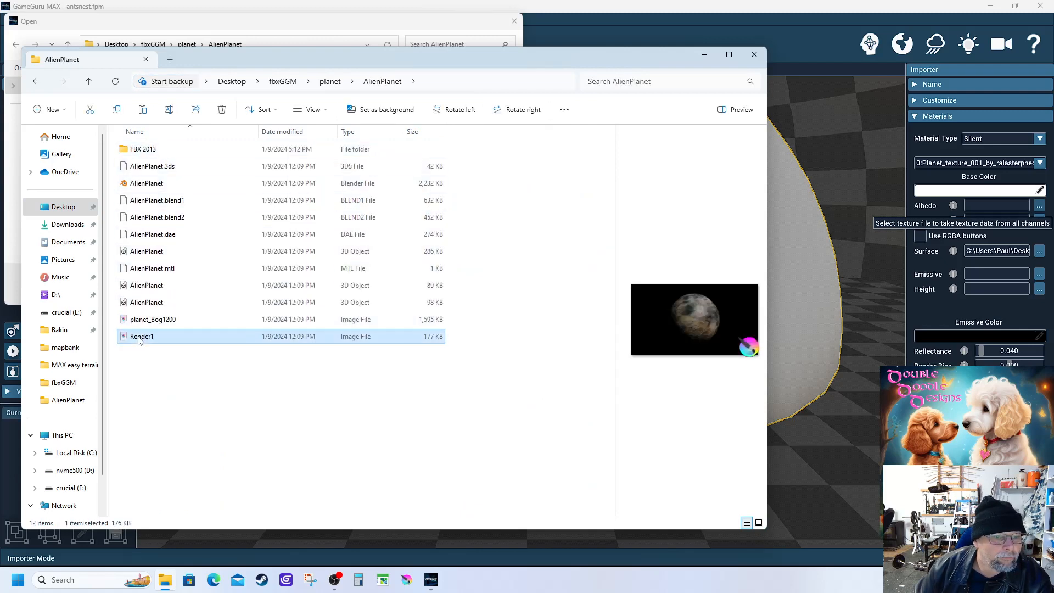
left_click(145, 324)
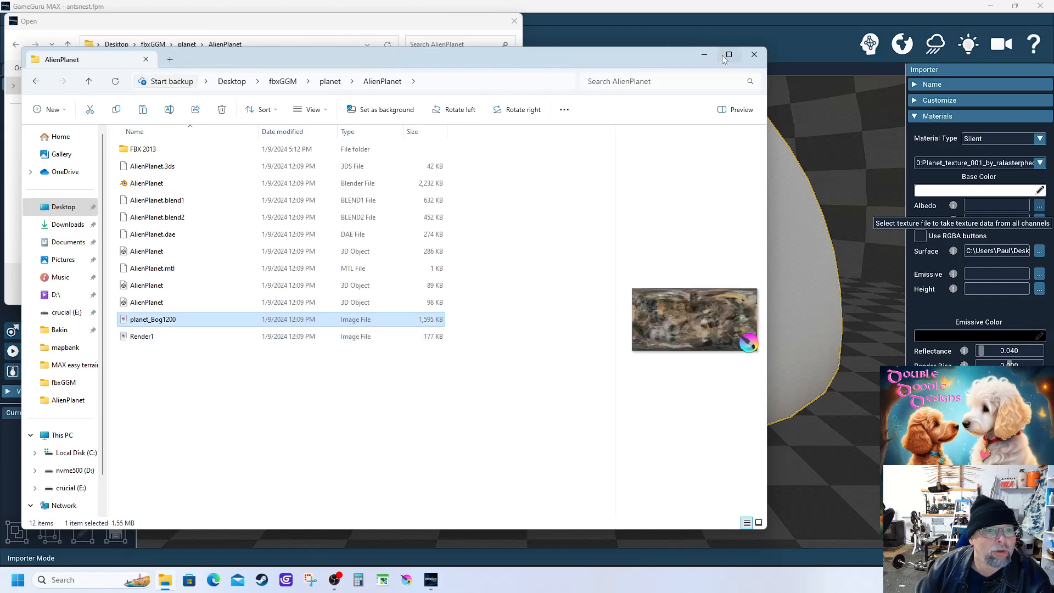
left_click(754, 55)
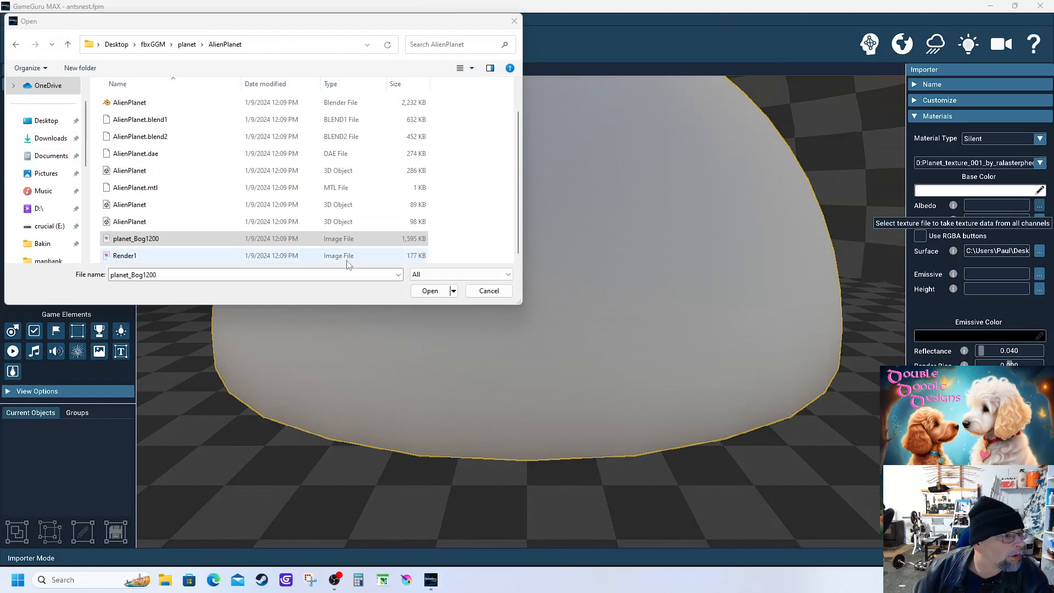
left_click(433, 291)
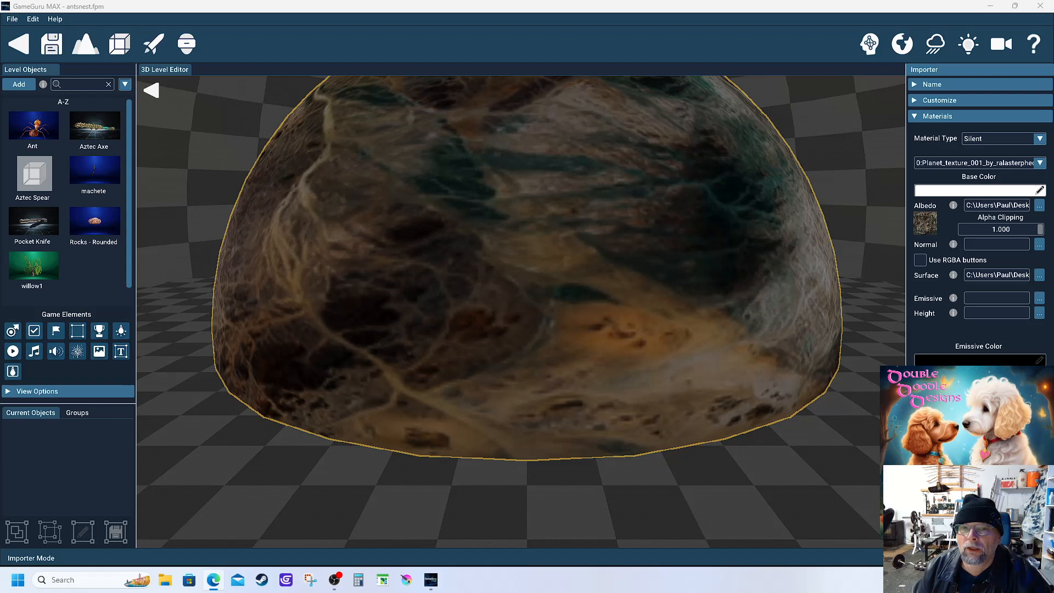
- Bring up the NormalMap-Online page in Edge and open the fbxGGM planet's AlienPlanet folder in File Explorer
left_click_drag(1053, 69, 363, 18)
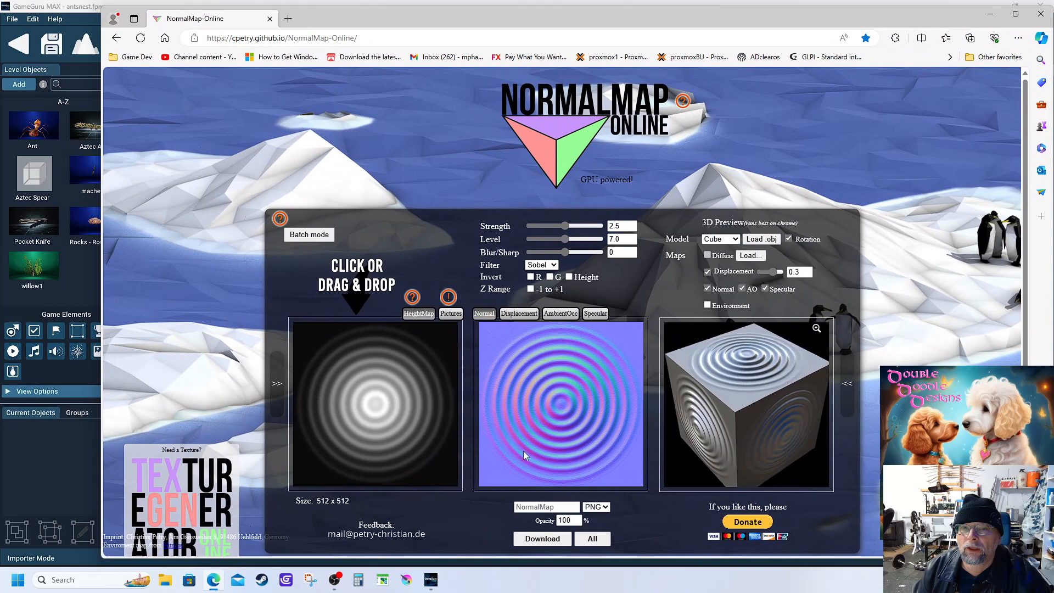
scroll(524, 454, "down", 1)
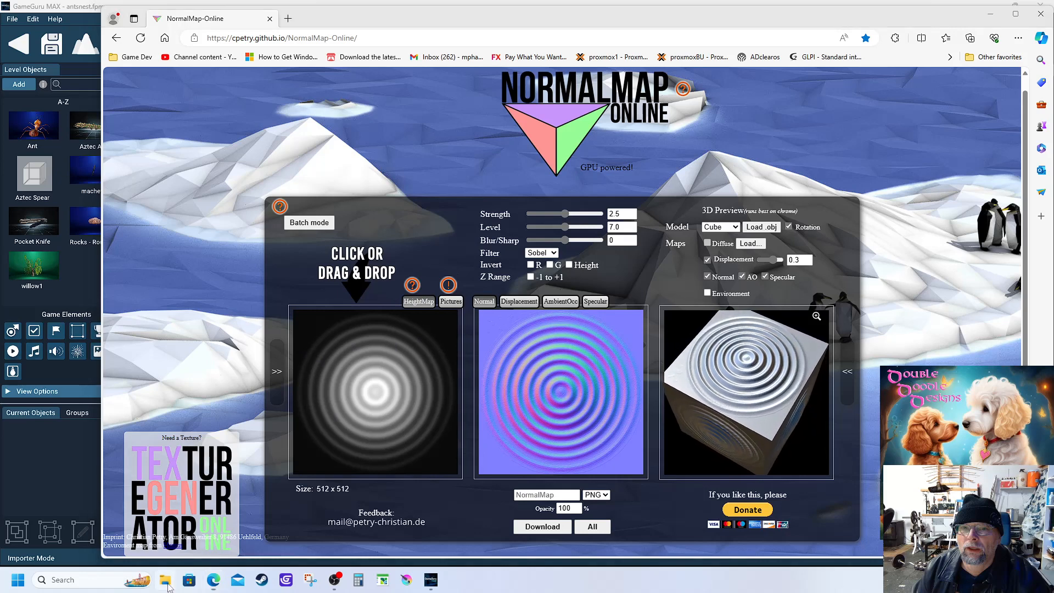
left_click(165, 581)
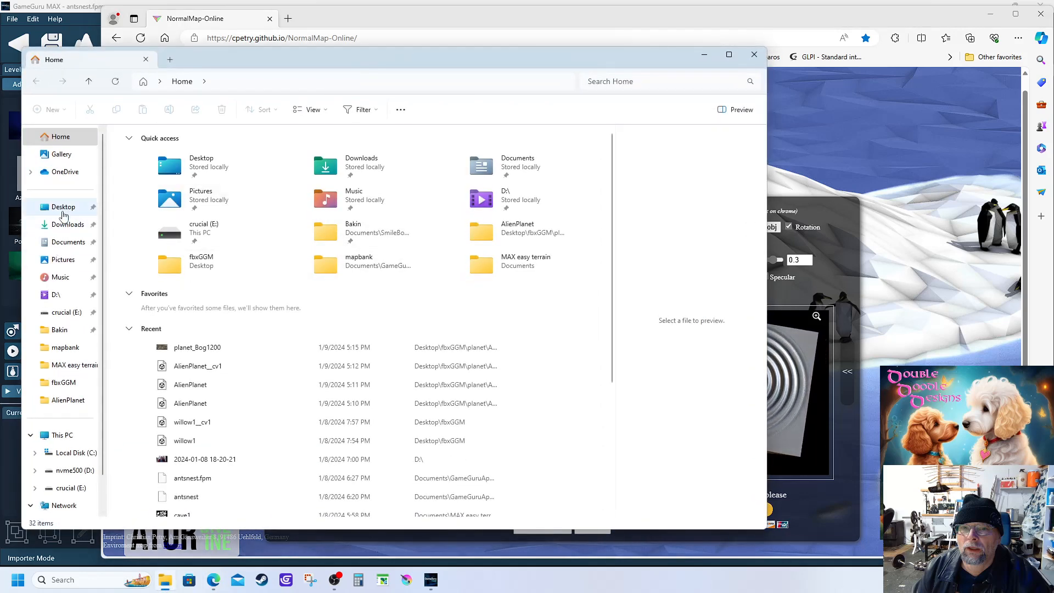
left_click(64, 214)
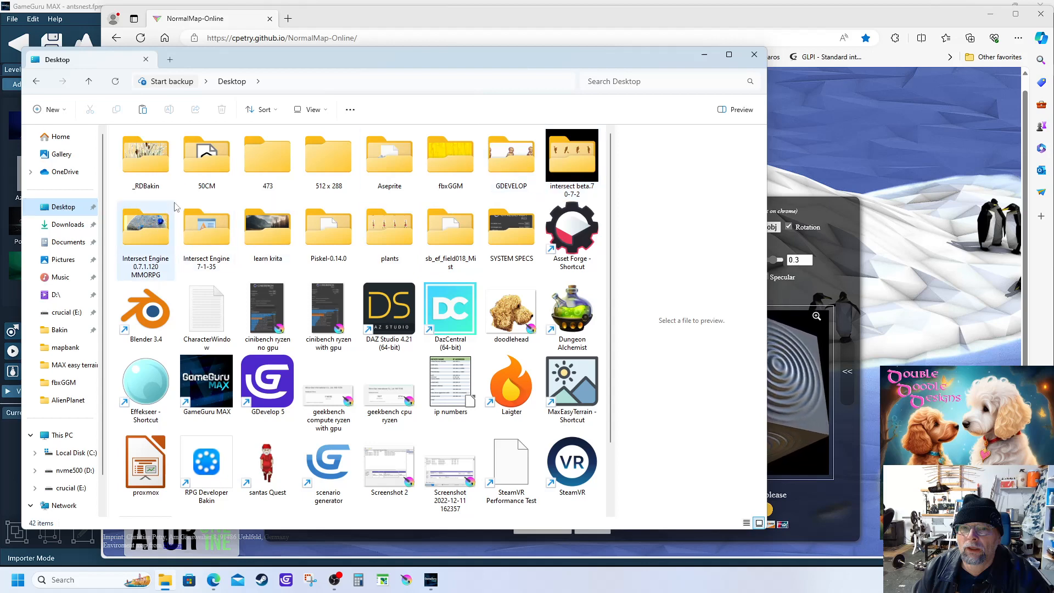
double_click(451, 165)
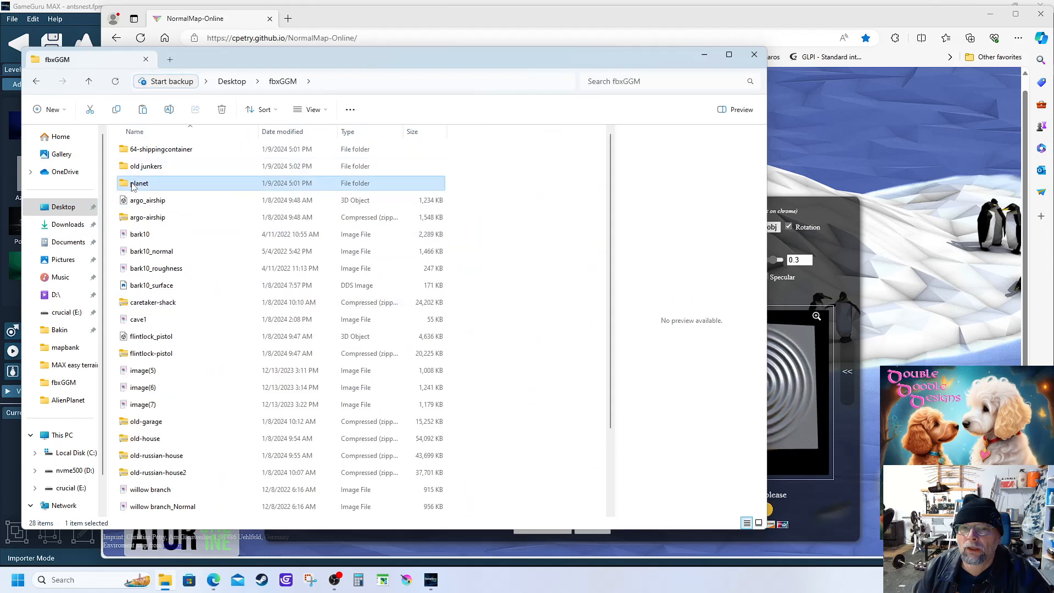
double_click(137, 184)
double_click(144, 150)
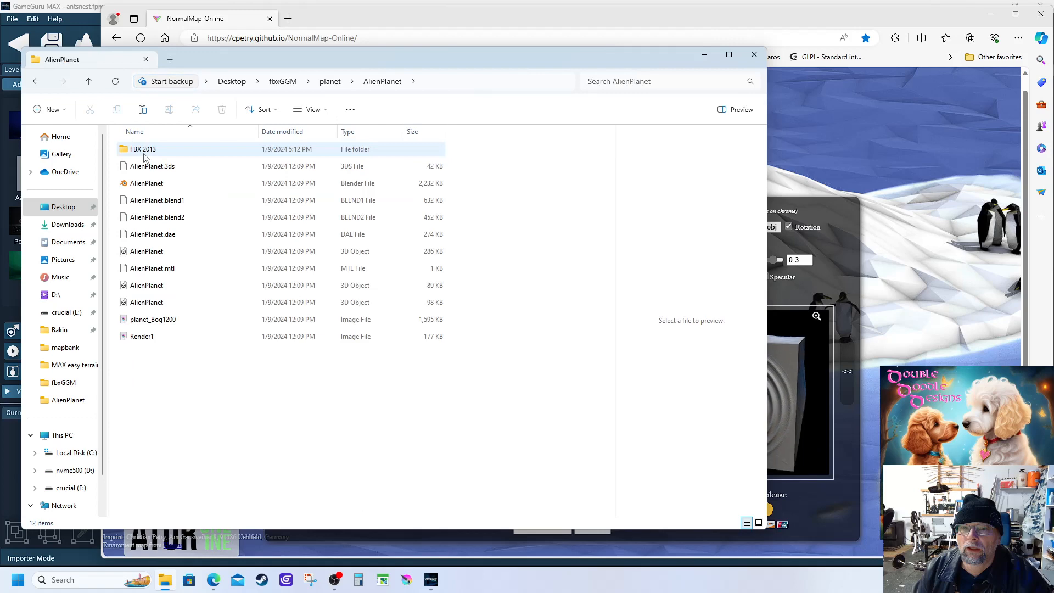
- Move the AlienPlanet folder window clear of the browser and load the planet_Bog1200 image into NormalMap-Online as the source picture
left_click_drag(256, 66, 1052, 82)
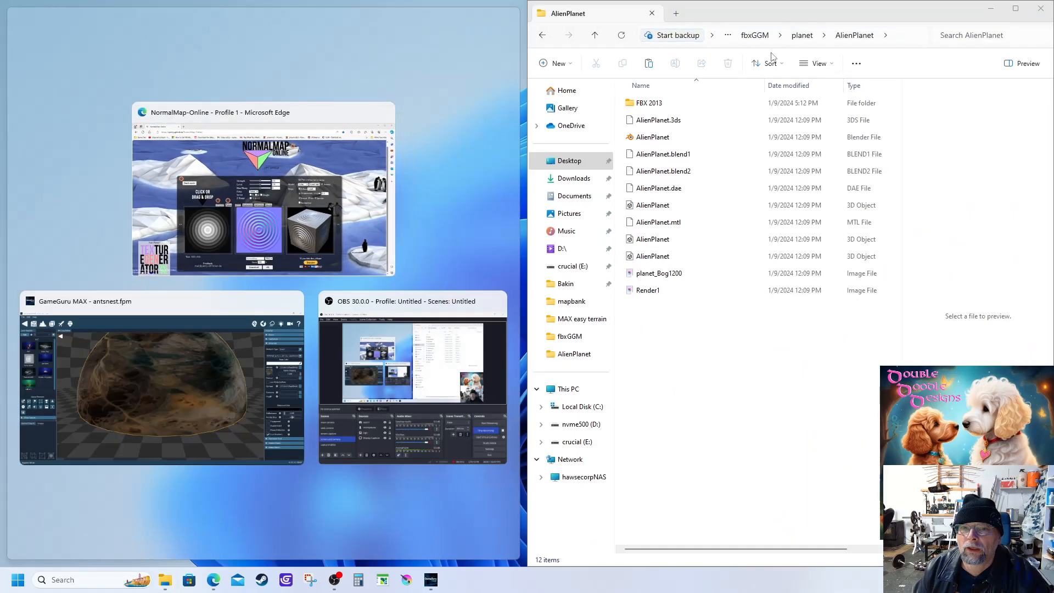
left_click_drag(781, 17, 1052, 79)
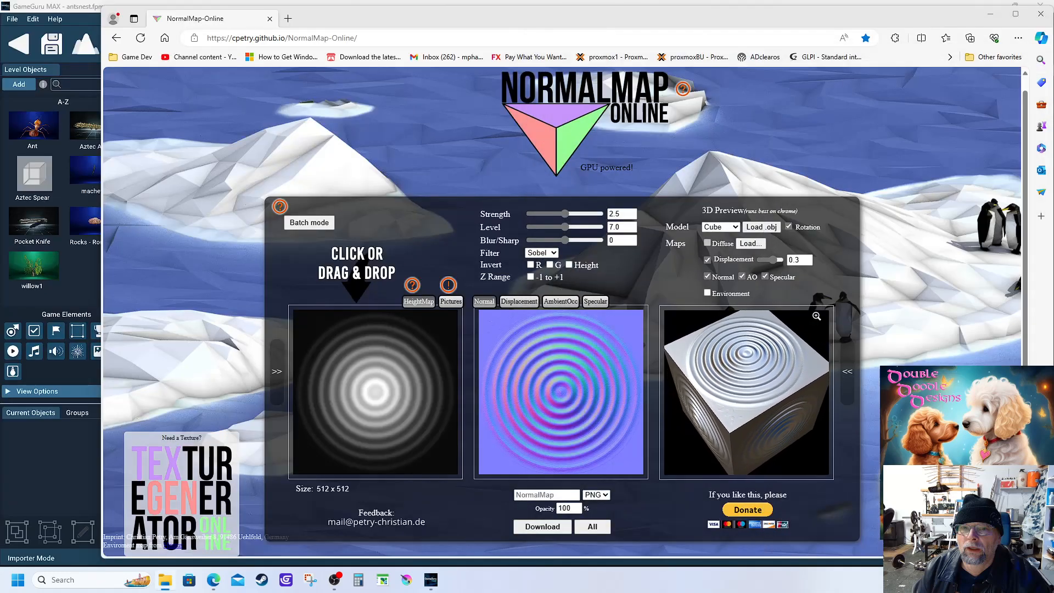
left_click_drag(1052, 406, 413, 394)
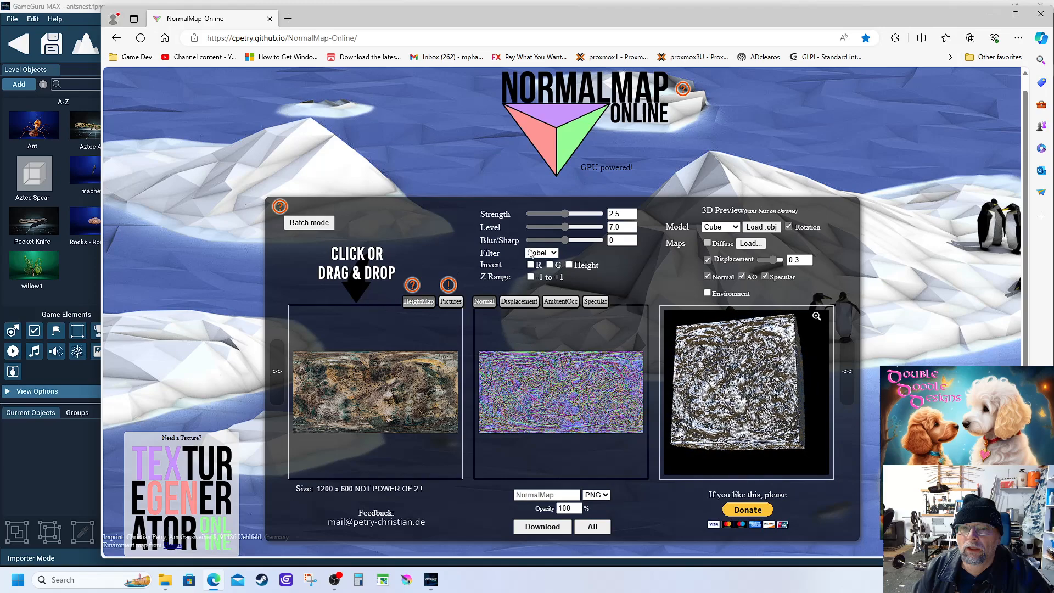
- Set the normal map's strength to 1.27, level to 6.4 and blur/sharp to -7, and download it as a PNG
mouse_move(558, 220)
left_mouse_down()
mouse_move(547, 221)
mouse_move(559, 232)
left_mouse_up()
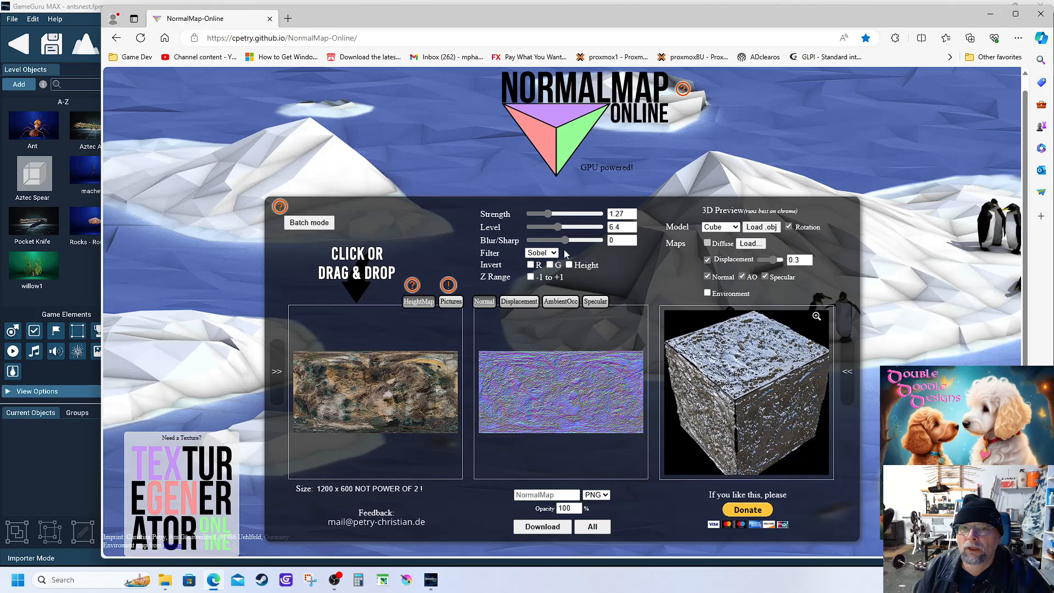
left_click_drag(565, 241, 558, 245)
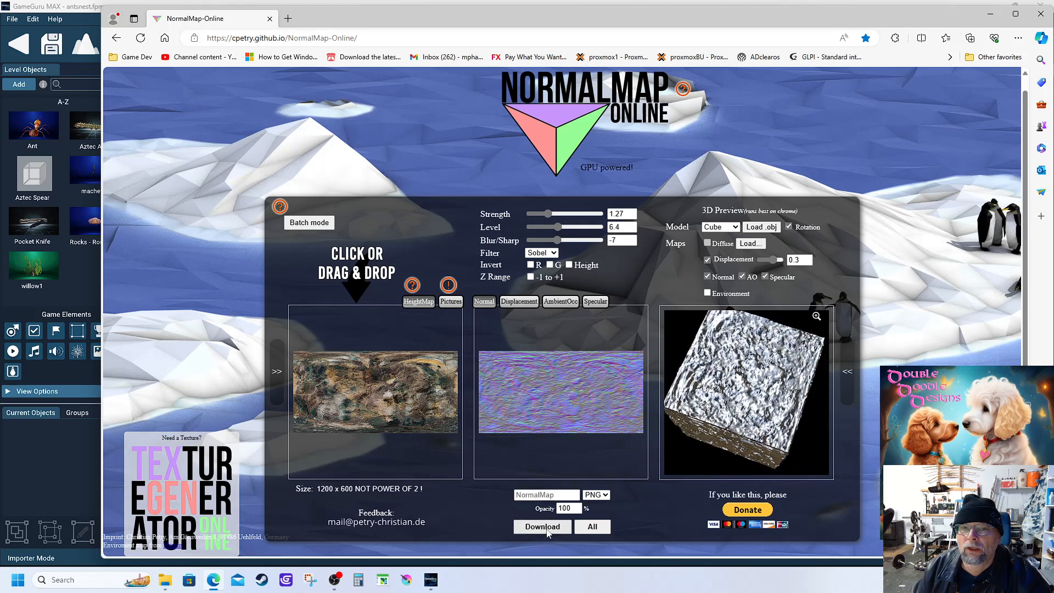
left_click(543, 527)
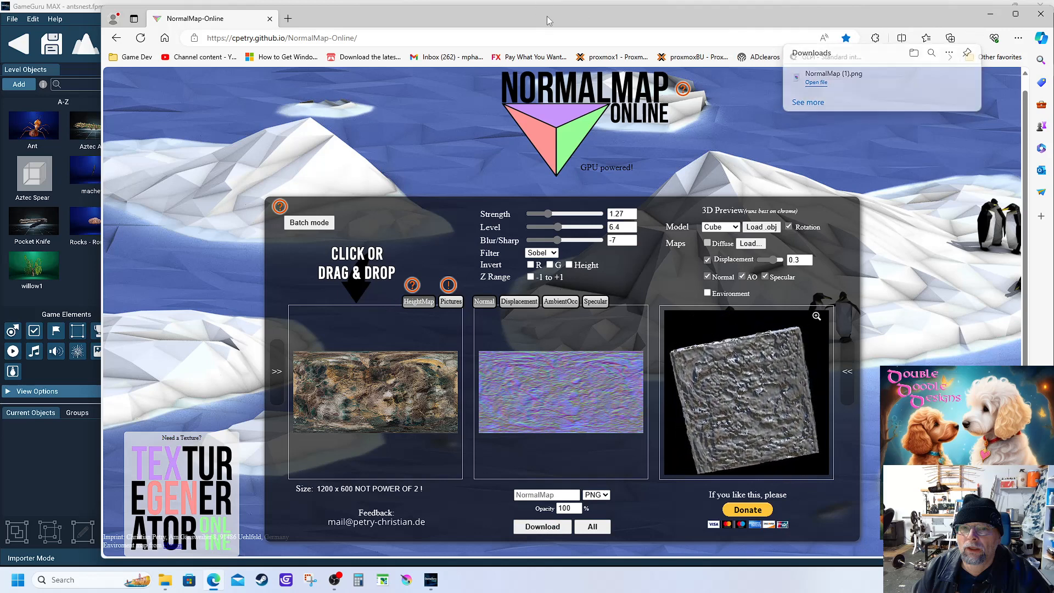
- Move the browser window aside and load the normalmap_planet image as the planet's normal texture in the importer
left_click_drag(549, 20, 1053, 165)
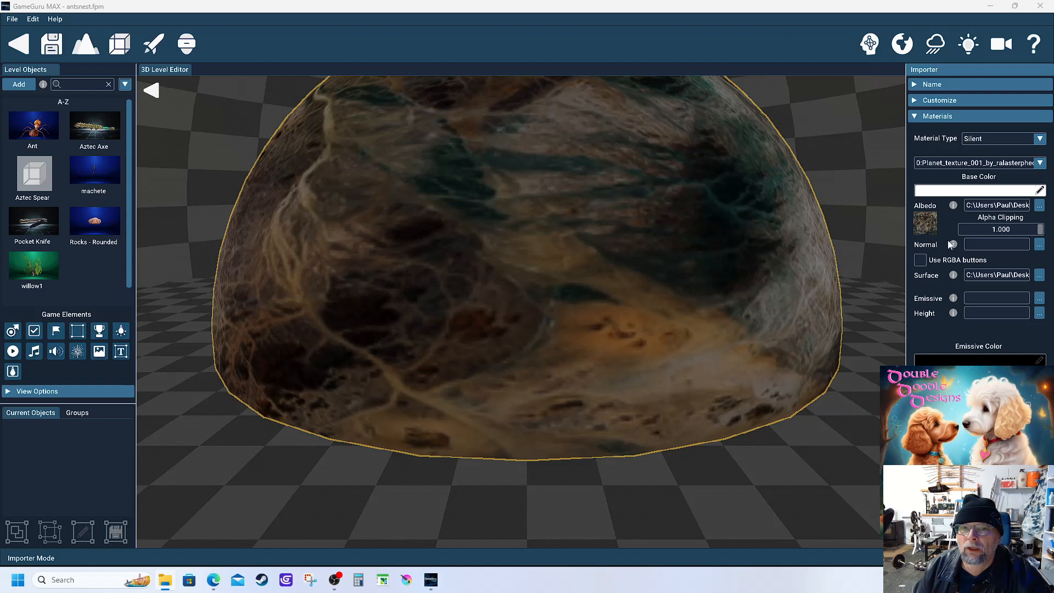
left_click(1039, 245)
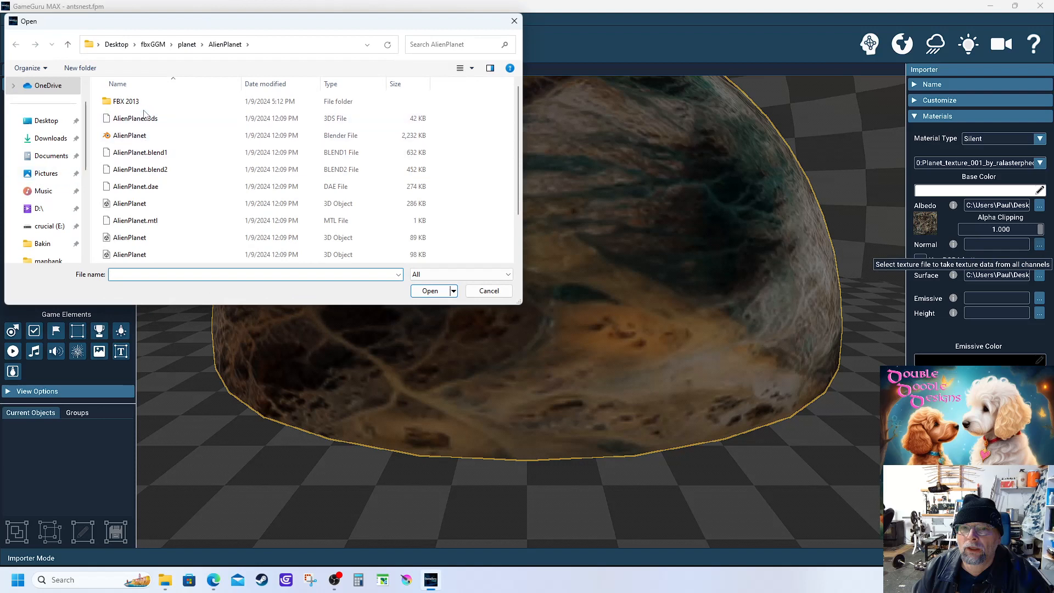
scroll(165, 181, "down", 1)
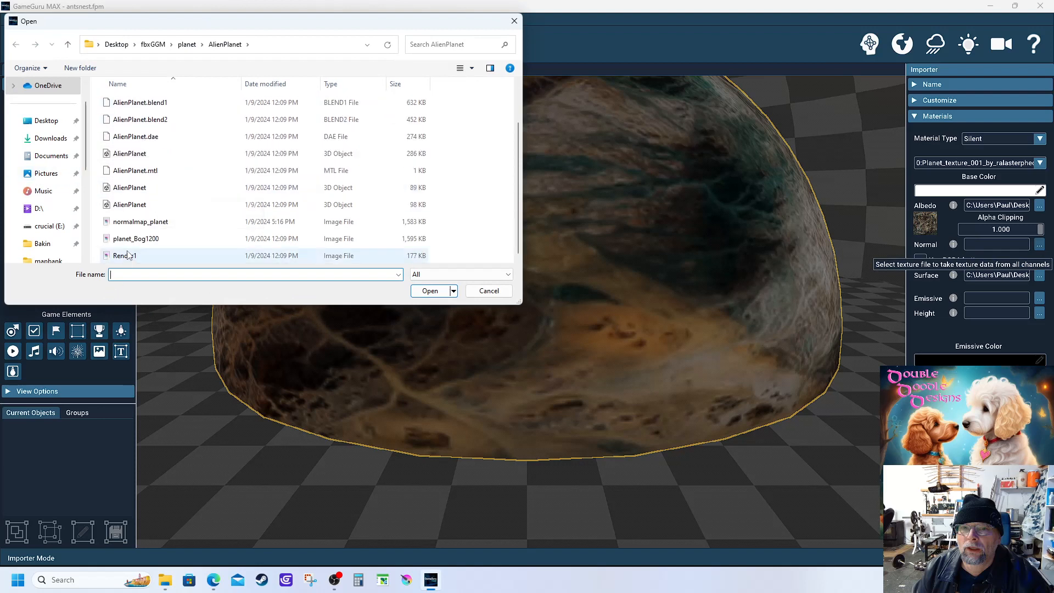
left_click(140, 221)
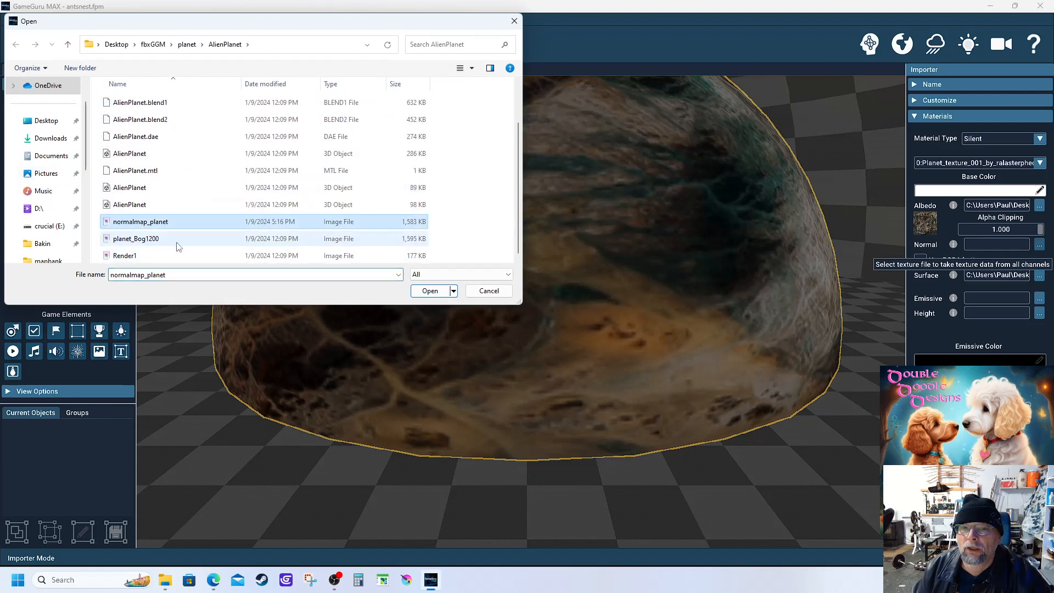
left_click(431, 290)
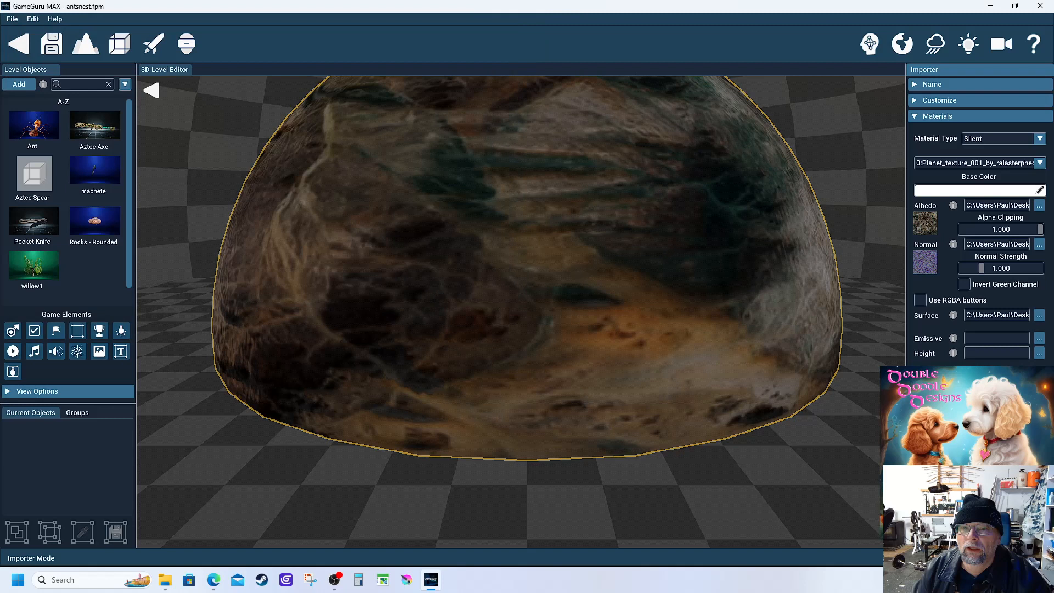
- Finish the import and add AlienPlanet__cv1 to the object library with a Green showroom backdrop and the whole planet visible in its preview
left_click(980, 494)
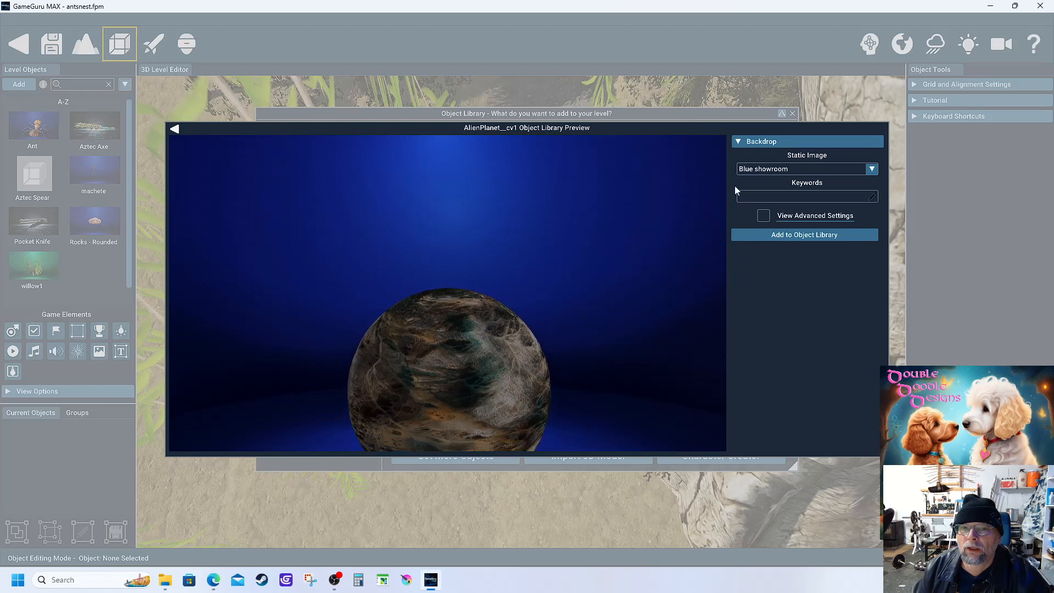
left_click(750, 141)
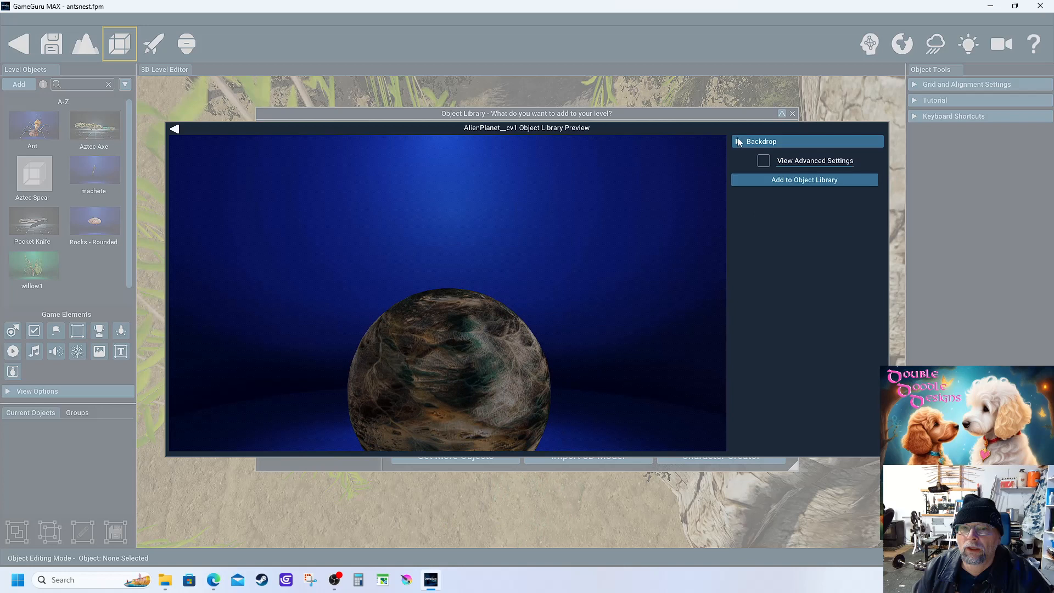
left_click(738, 142)
left_click(788, 170)
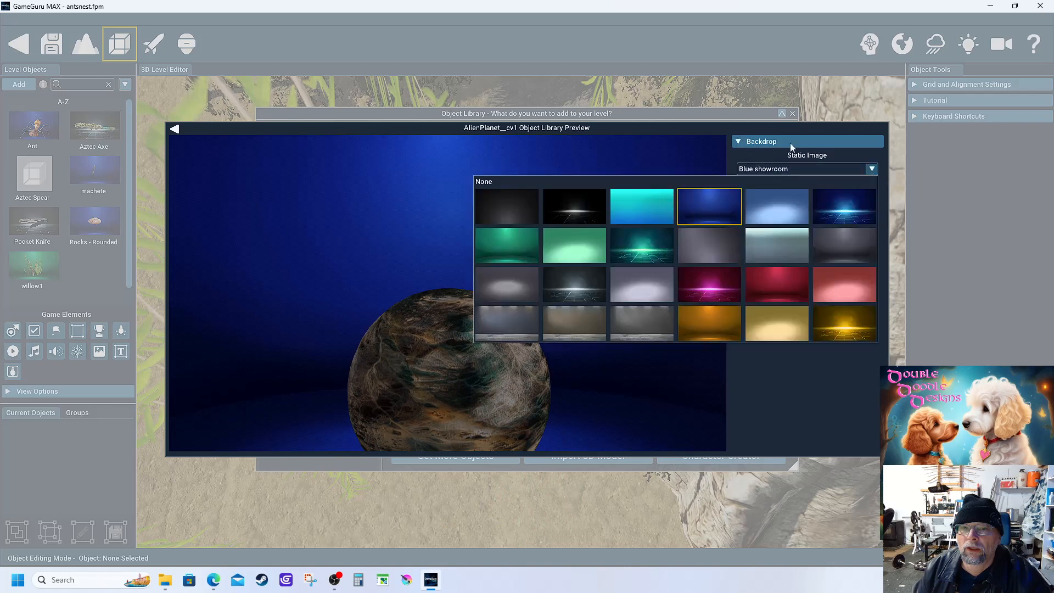
left_click(515, 253)
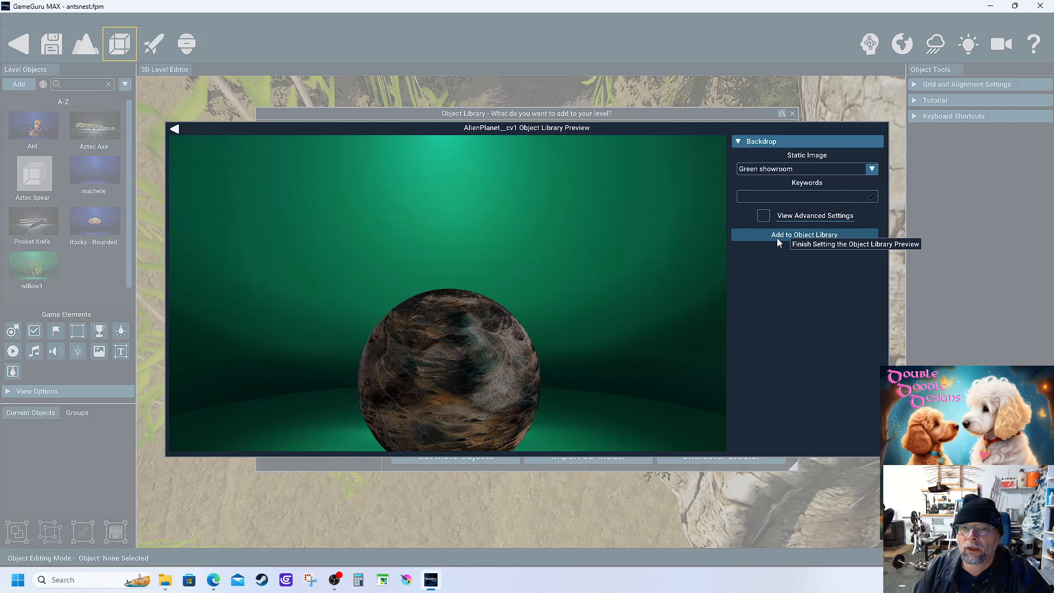
left_click_drag(505, 376, 531, 269)
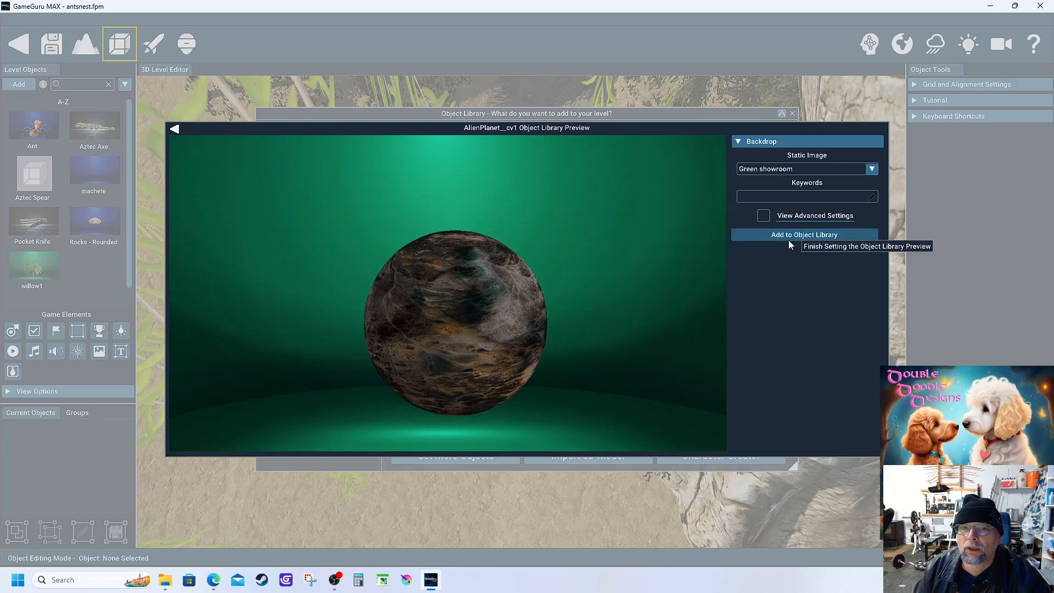
left_click(795, 235)
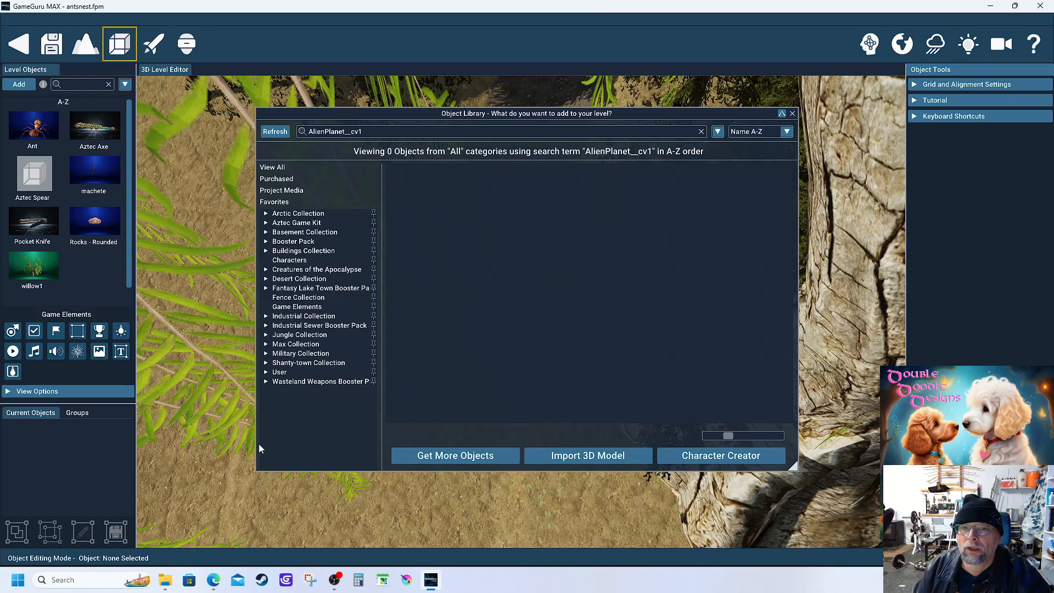
- Add the AlienPlanet__cv1 object from the library's User category to the level and place it beside the willow
left_click(280, 372)
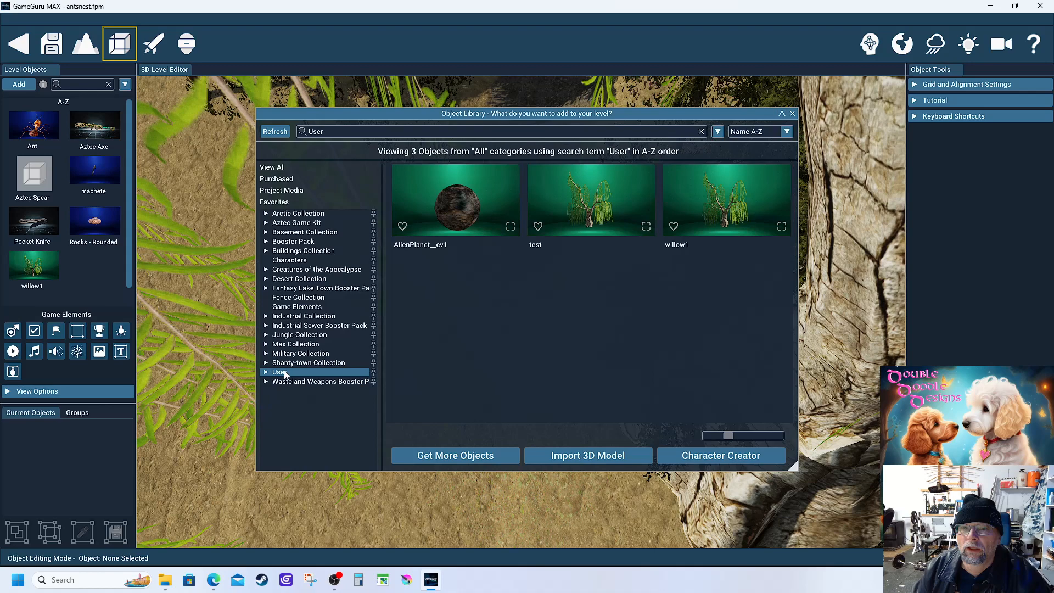
left_click(462, 217)
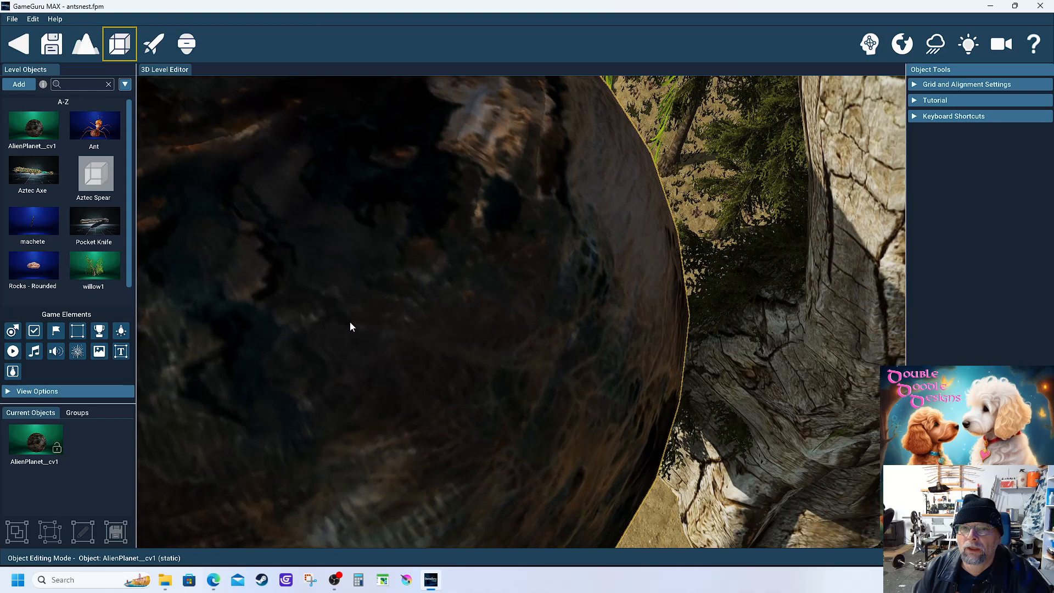
left_click(354, 323)
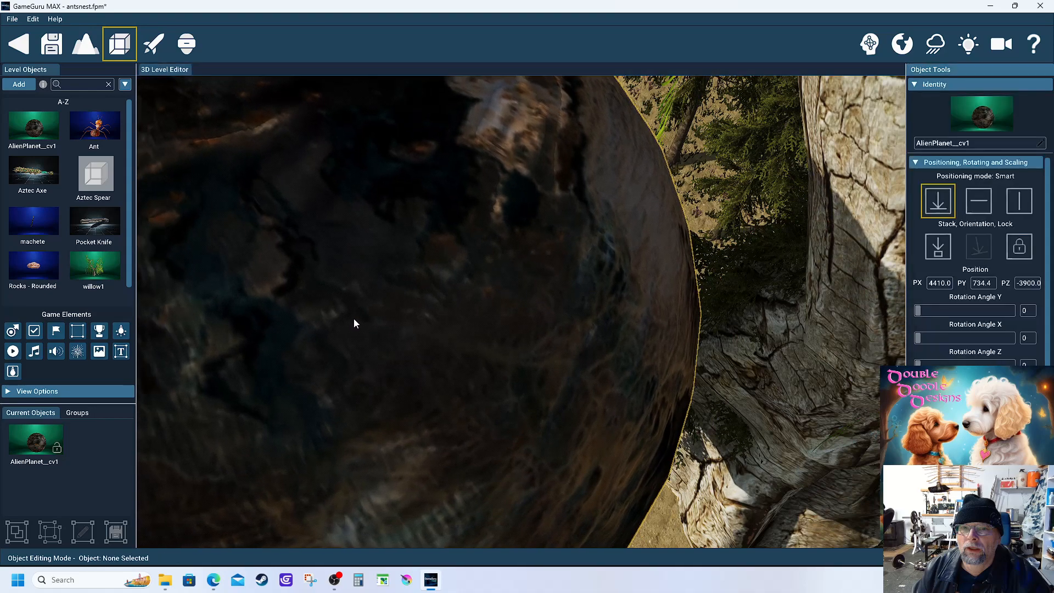
- Take the placed planet back out of the level from beneath the willow's branches
scroll(534, 260, "down", 5)
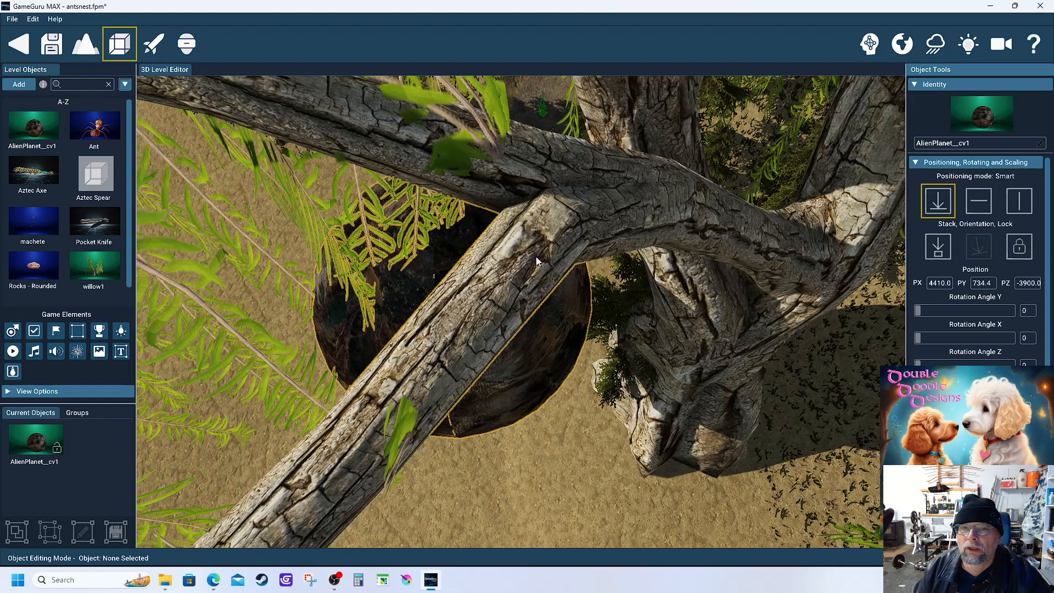
left_click(978, 201)
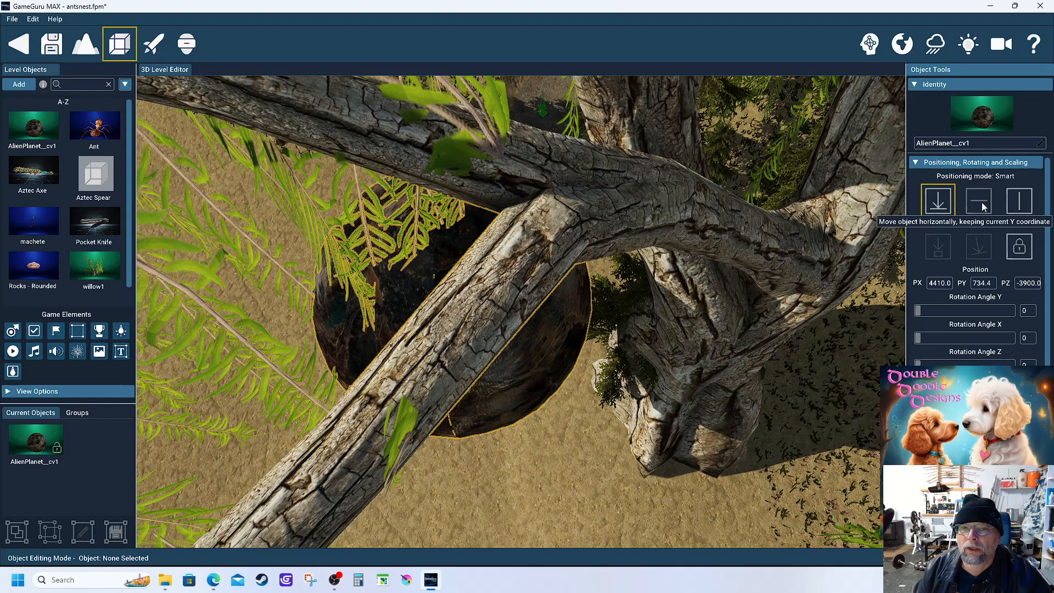
left_click_drag(412, 265, 126, 271)
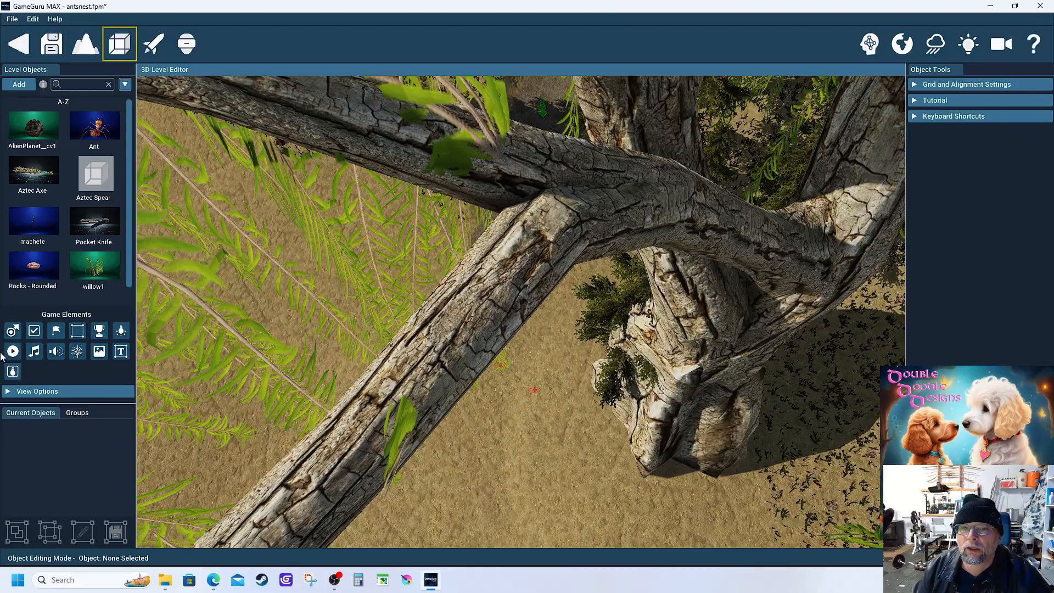
- Place the AlienPlanet__cv1 object on the open sandy ground between the shoreline and the willow
right_click_drag(341, 324, 428, 258)
key("w")
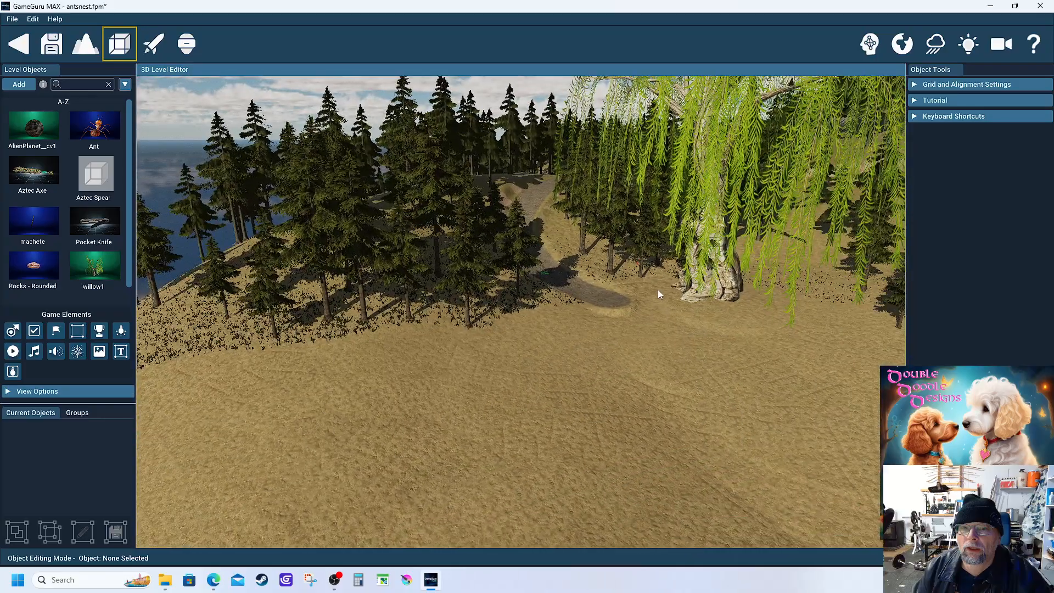
left_click(699, 273)
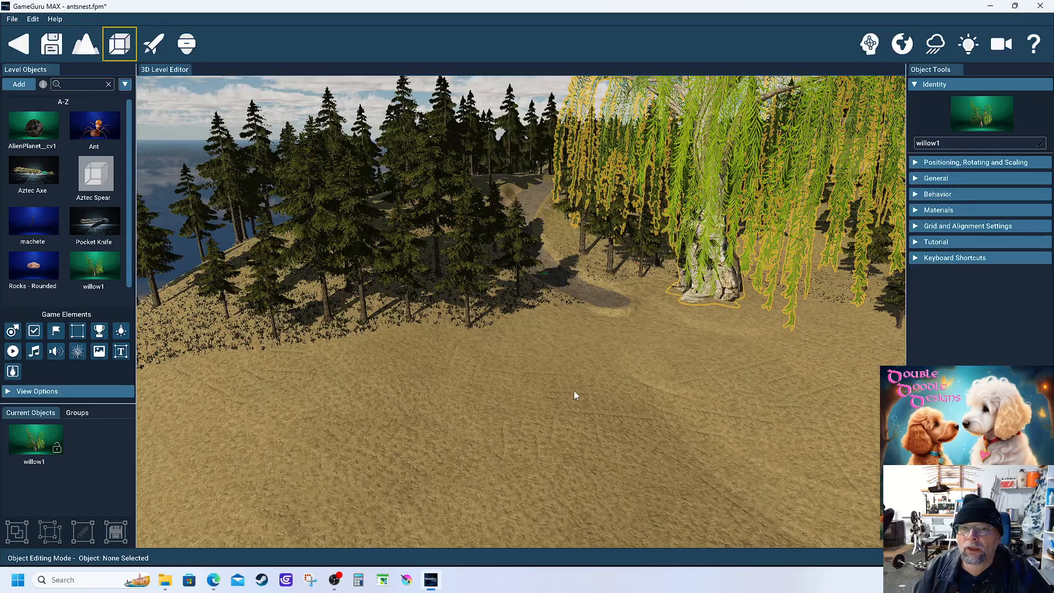
right_click_drag(776, 321, 733, 292)
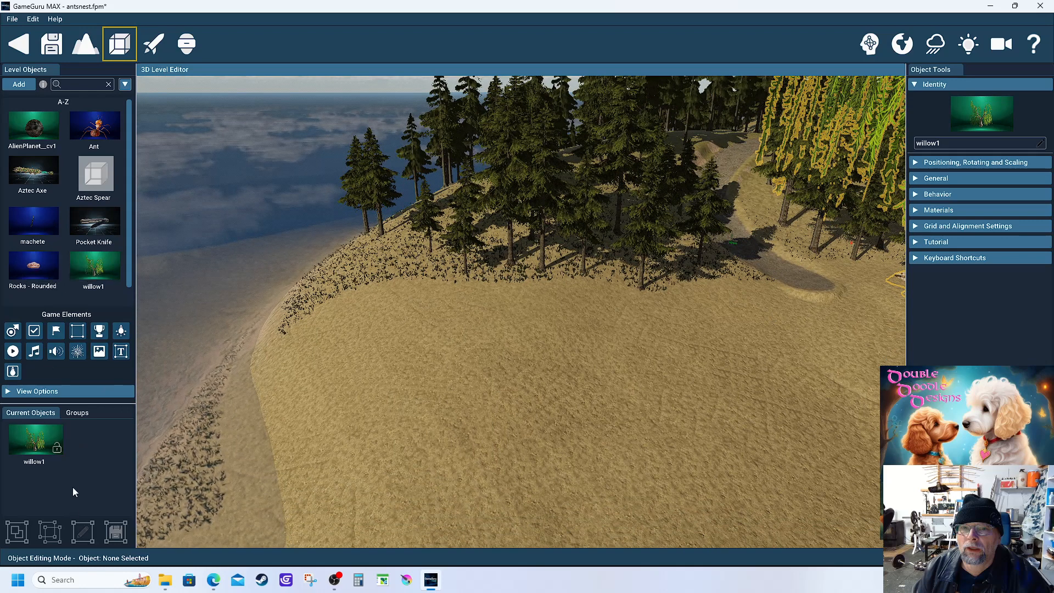
left_click(8, 392)
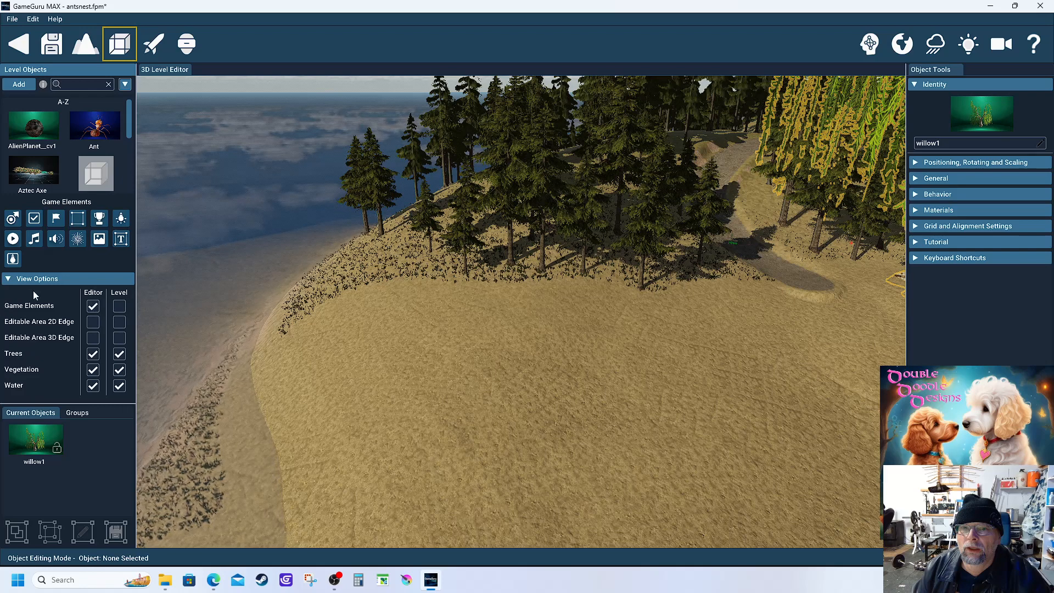
left_click(7, 280)
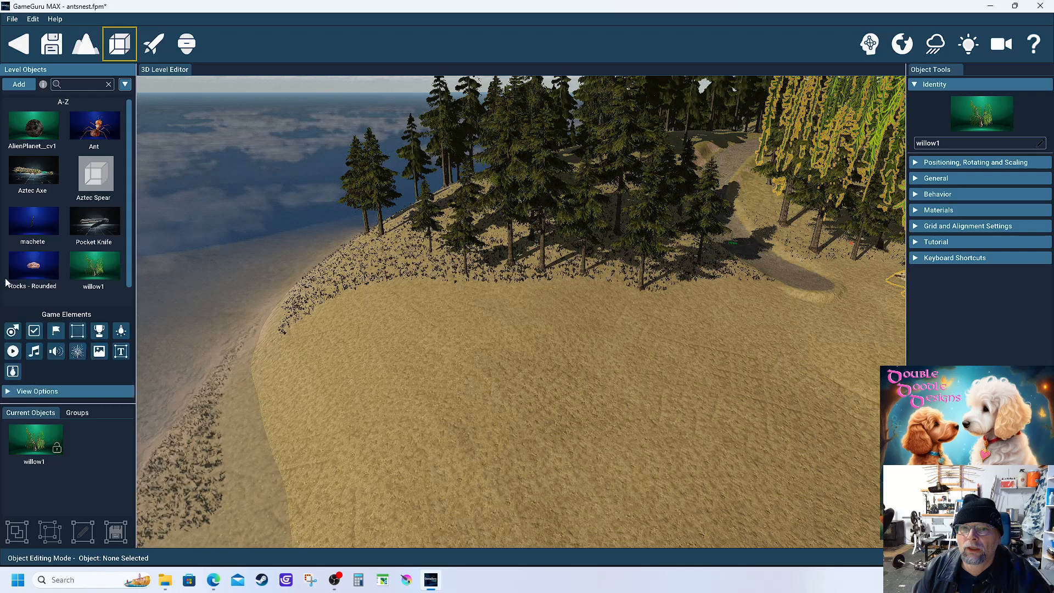
left_click(30, 133)
left_click_drag(109, 160, 642, 322)
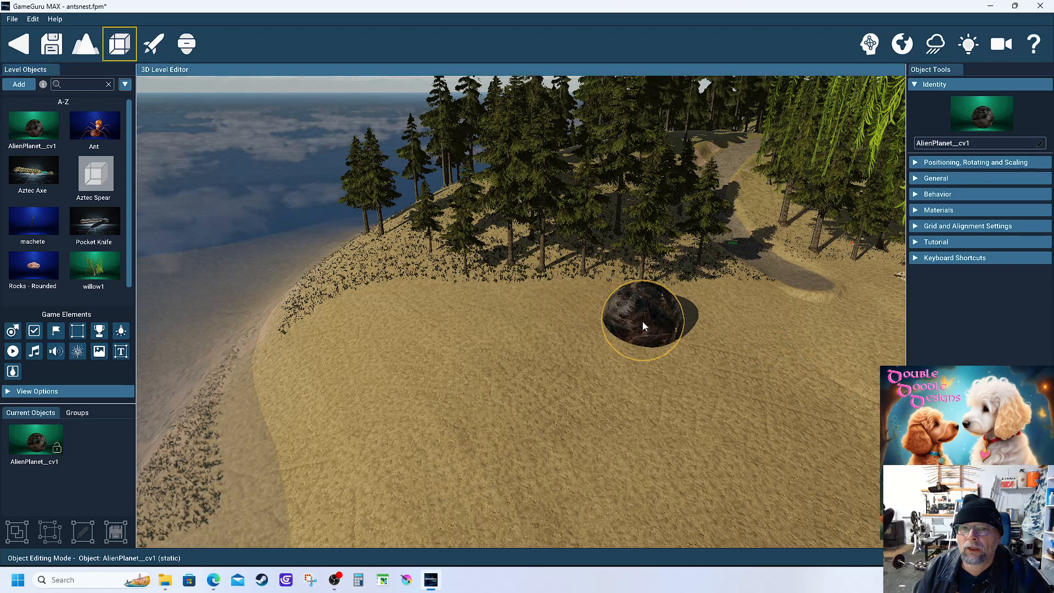
- Set the planet to vertical-only positioning and raise it off the ground to a PY of about 395
left_click(927, 163)
left_click(1022, 202)
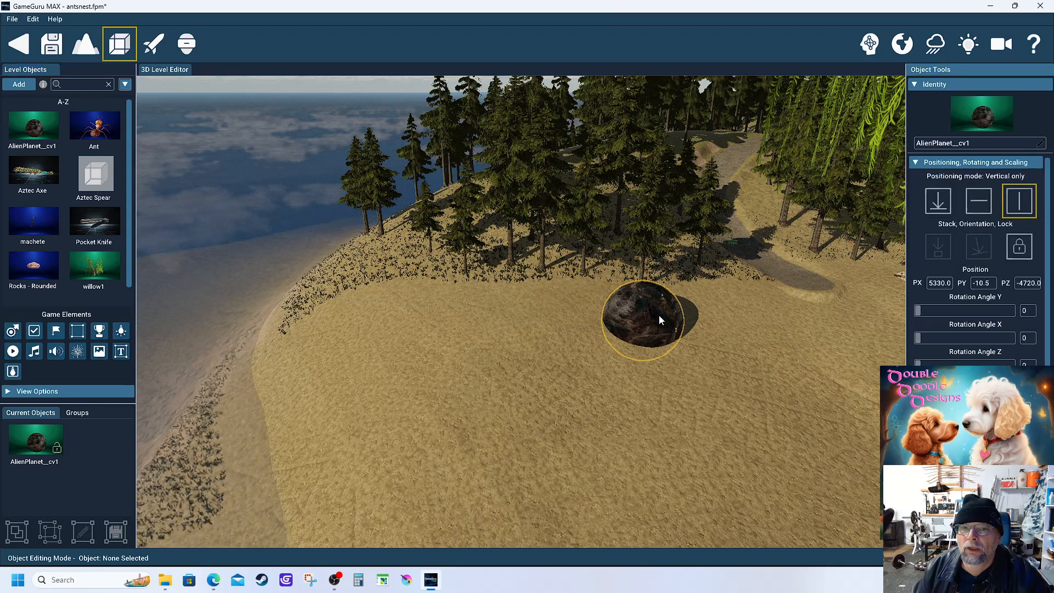
left_click_drag(658, 316, 662, 222)
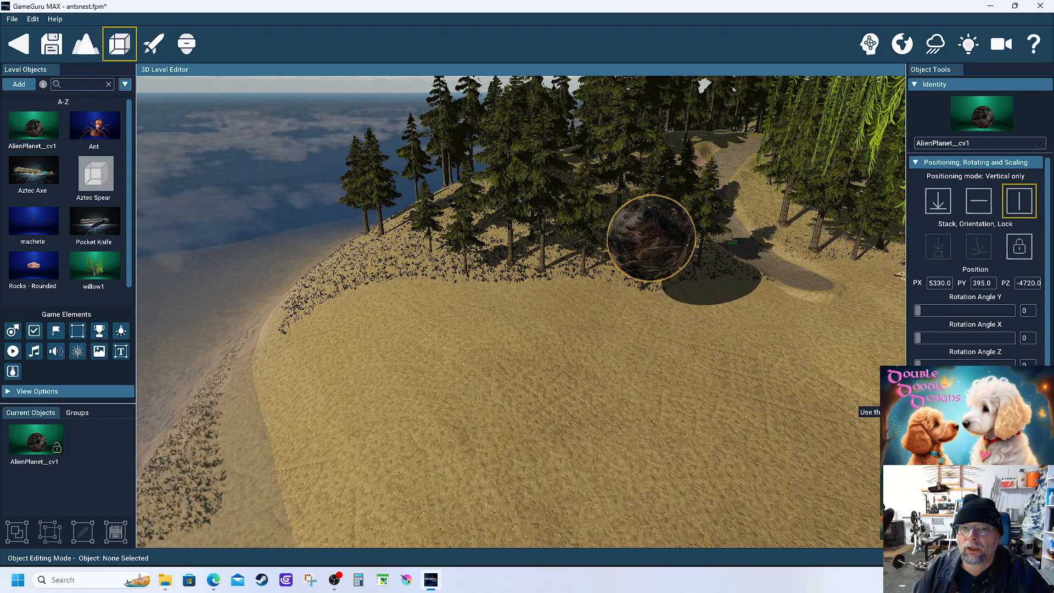
- Scale the planet up to several times its size and raise it to a PY of about 2745
left_click_drag(924, 393, 964, 394)
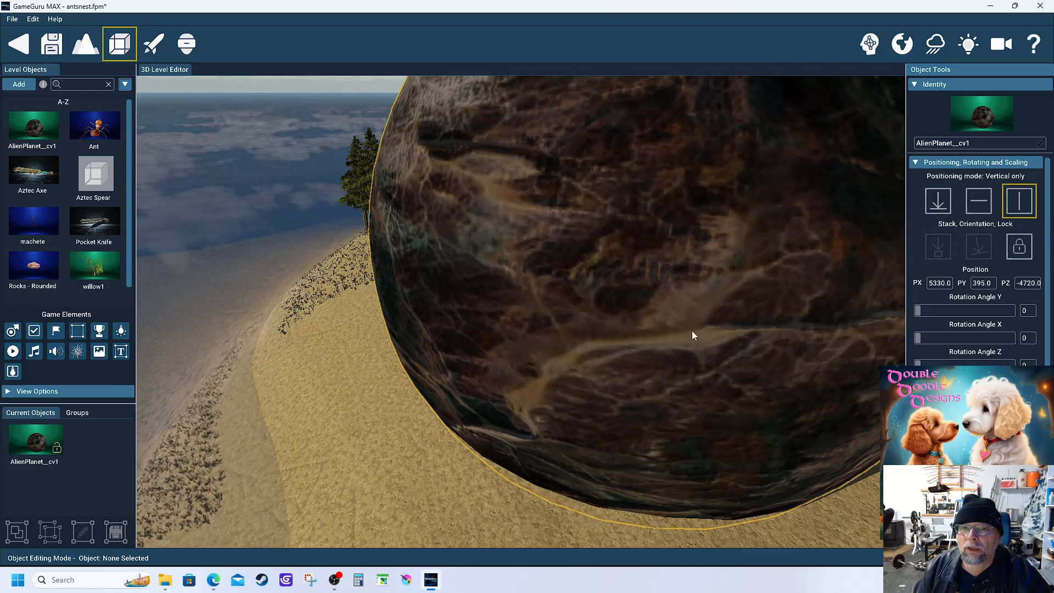
scroll(691, 331, "down", 3)
scroll(684, 341, "down", 5)
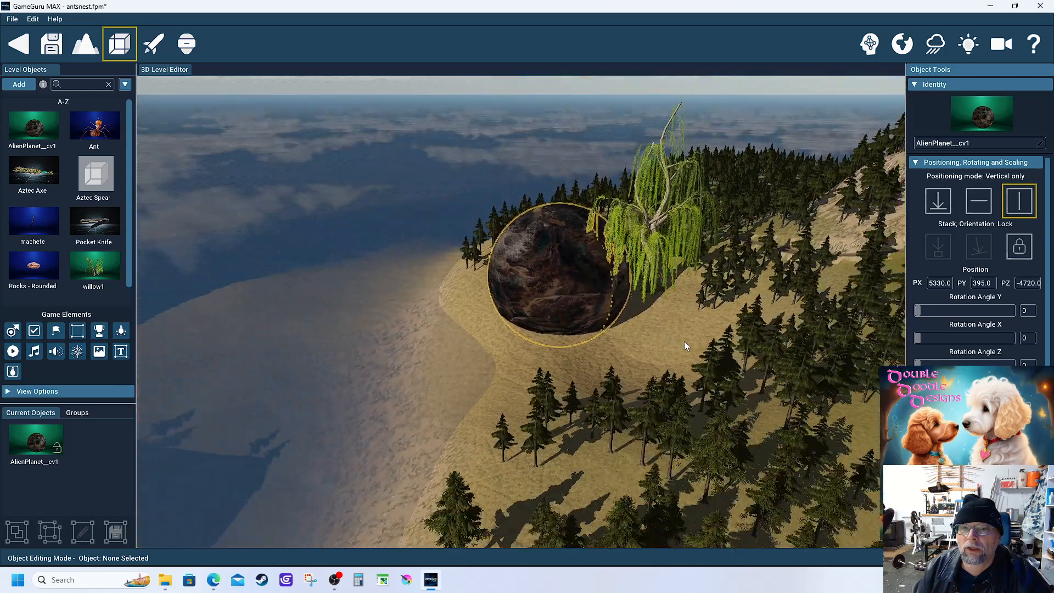
left_click_drag(564, 274, 555, 119)
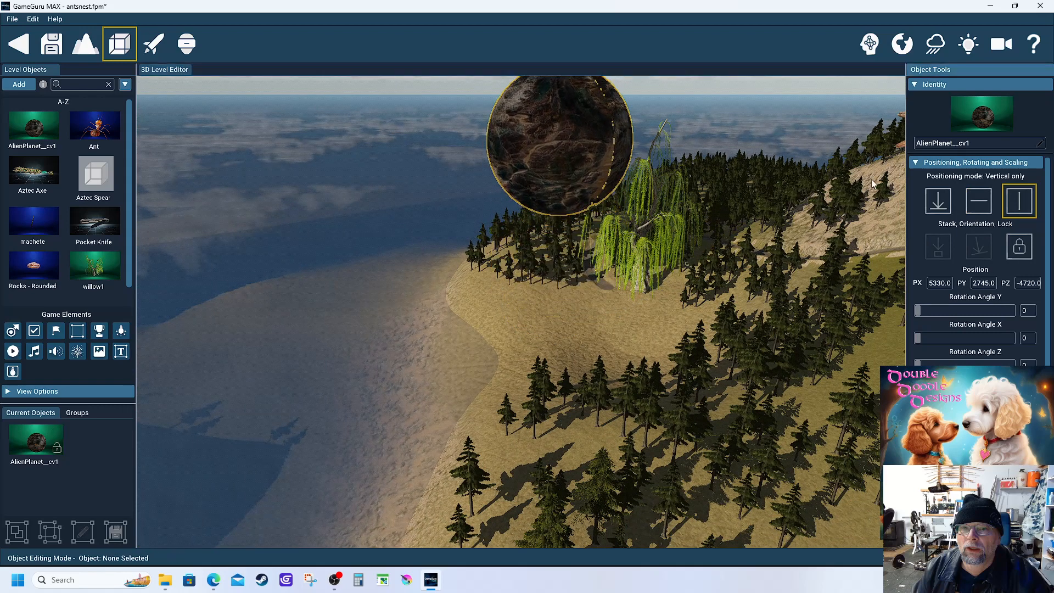
- Move the planet horizontally to about PX 9255, PZ -3525, and raise it vertically to a PY of about 5670
left_click(979, 207)
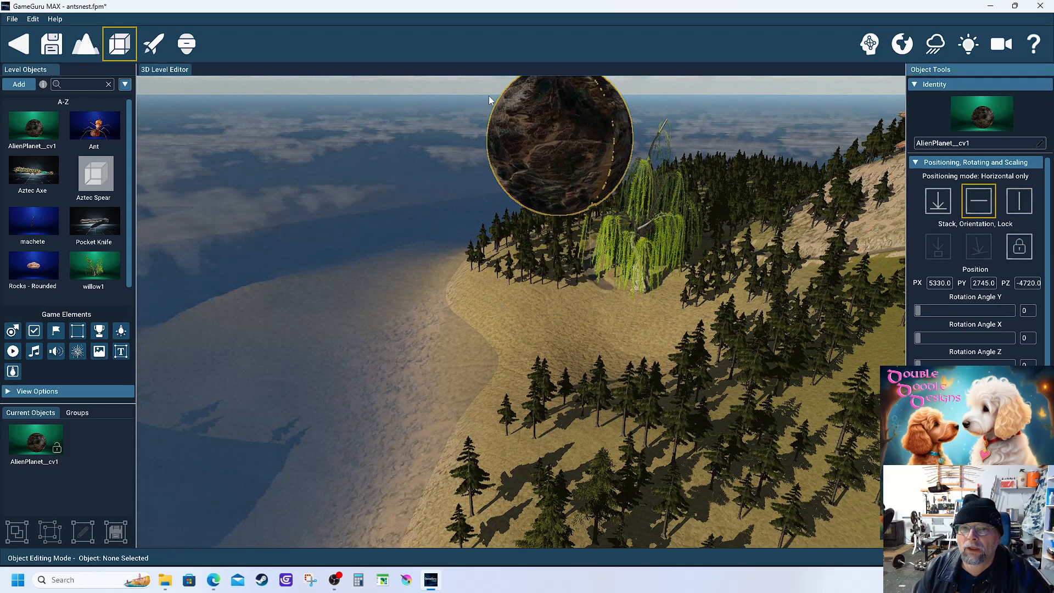
left_click_drag(552, 143, 269, 190)
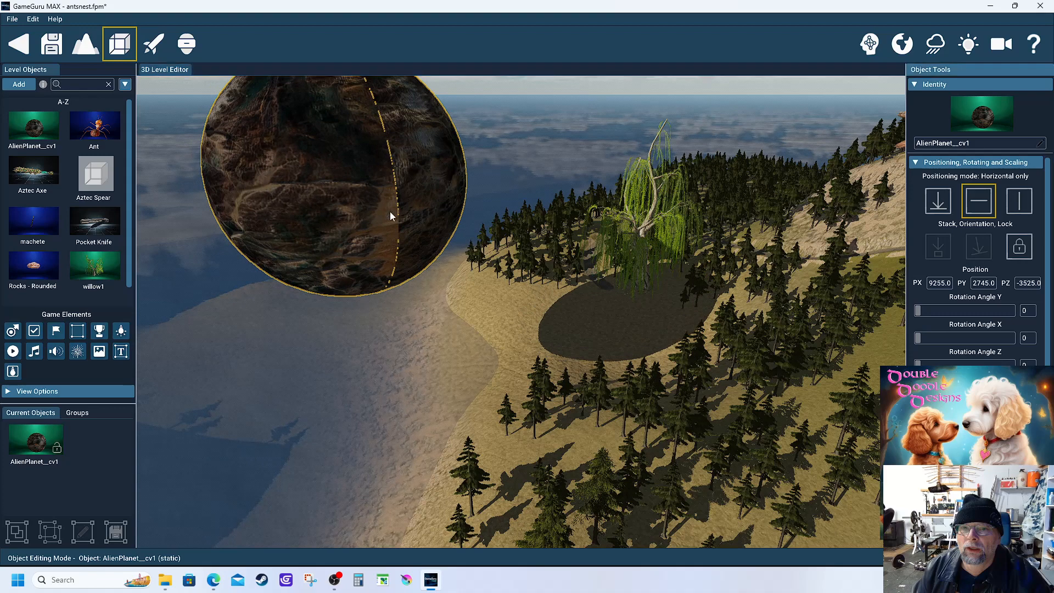
right_click_drag(441, 214, 361, 118)
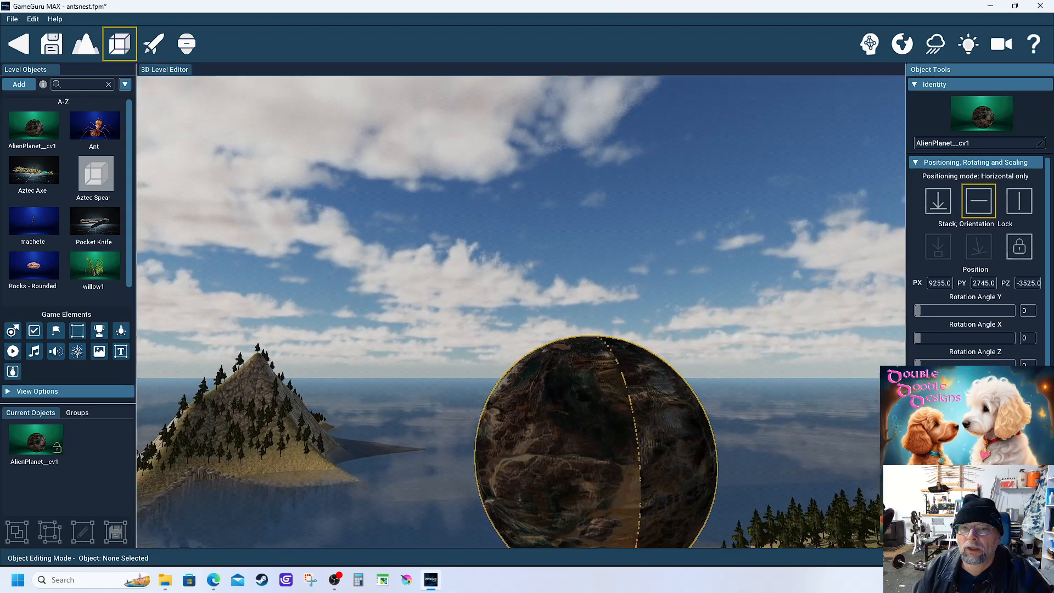
left_click(1019, 201)
left_click_drag(616, 502, 613, 149)
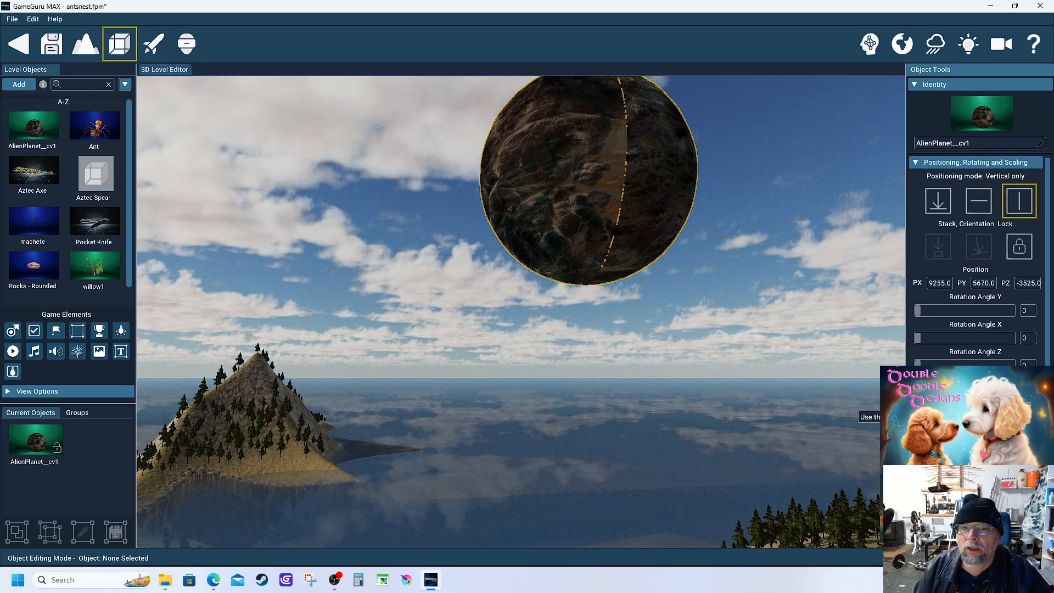
- Enlarge the planet further and lift it high into the sky to a PY of about 12510
left_click_drag(924, 393, 937, 393)
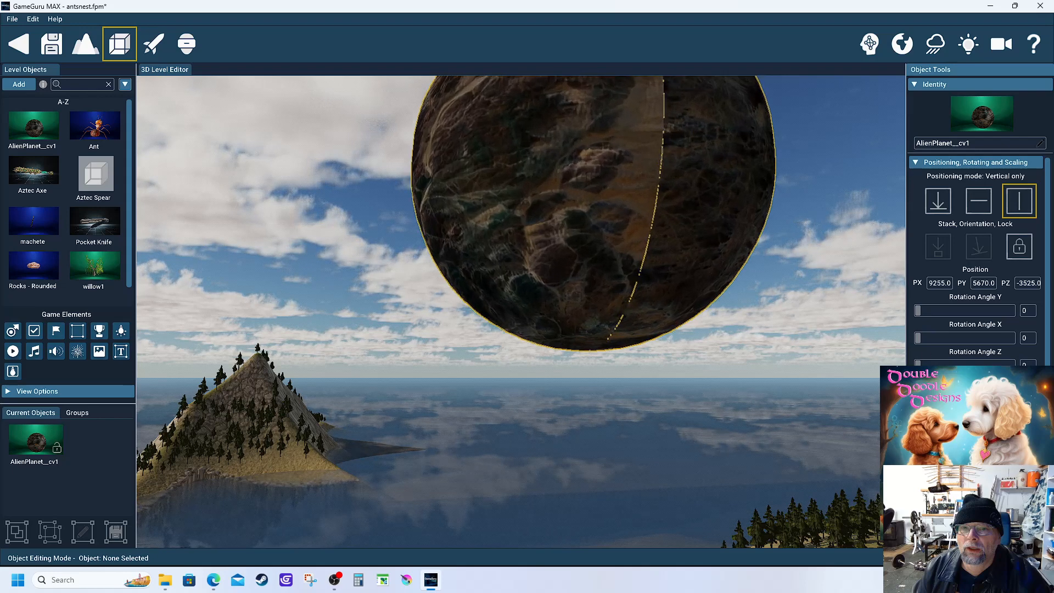
right_click_drag(745, 254, 747, 231)
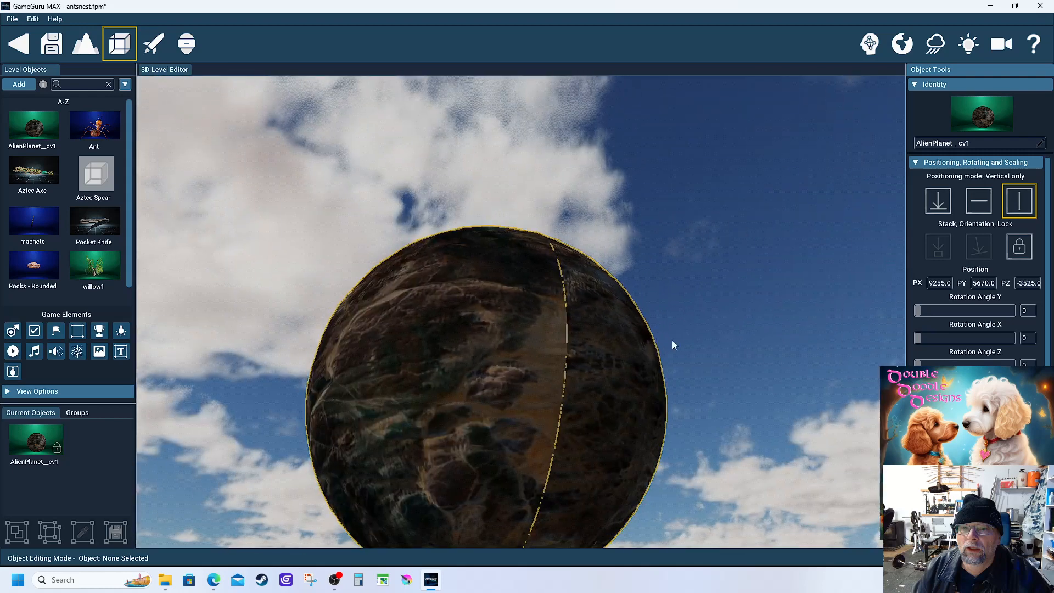
left_click_drag(508, 433, 493, 140)
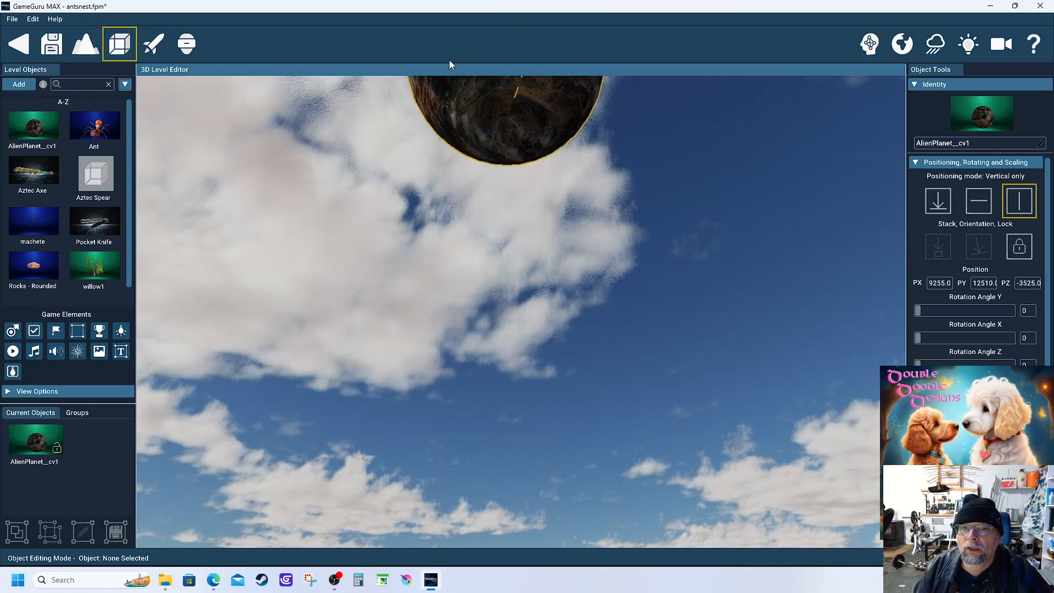
- Review the planet's General and Behavior settings in its object properties
right_click_drag(630, 249, 624, 270)
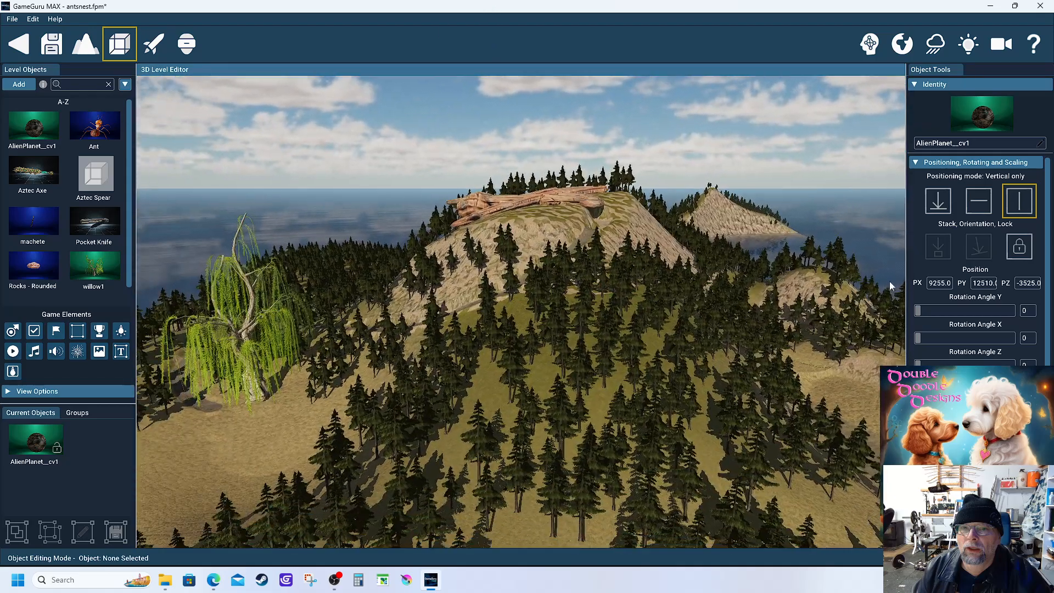
left_click(914, 163)
left_click(917, 178)
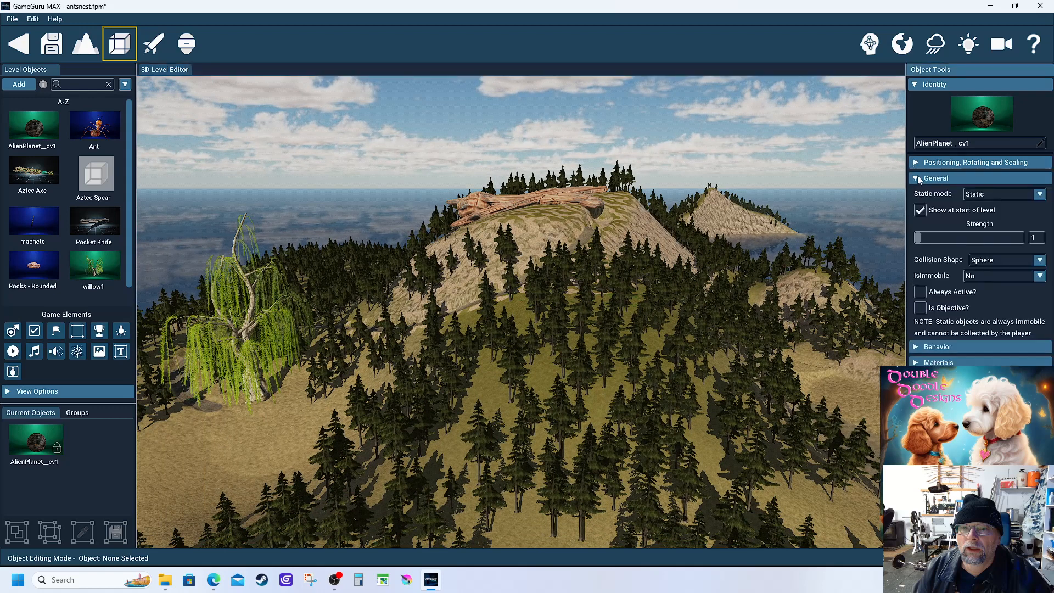
left_click(917, 347)
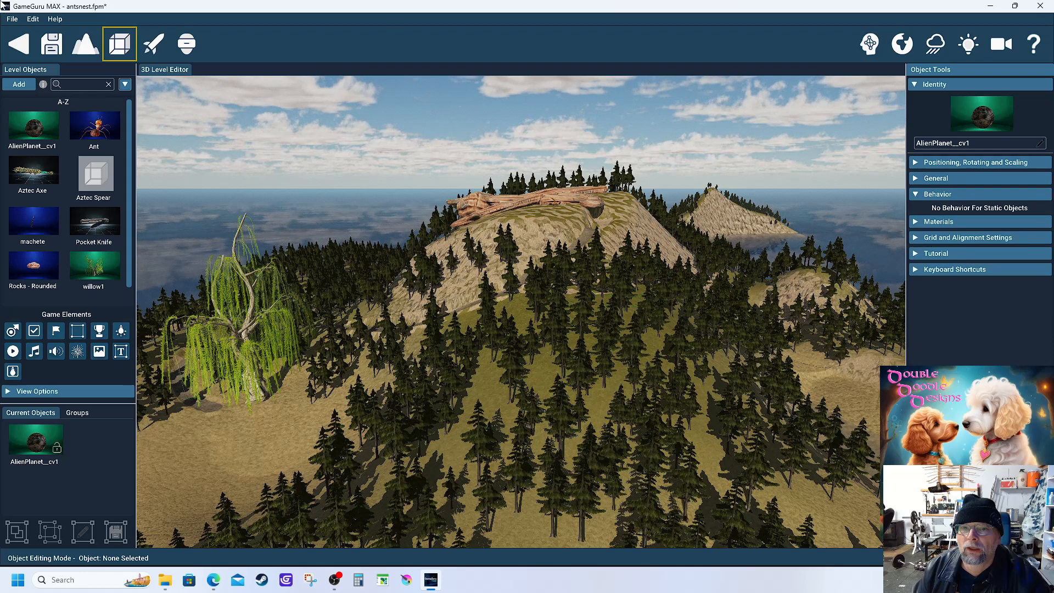
- Play-test the antsnest level twice, walking the terrain to look for the planet in the sky, and return to the editor each time
left_click(154, 48)
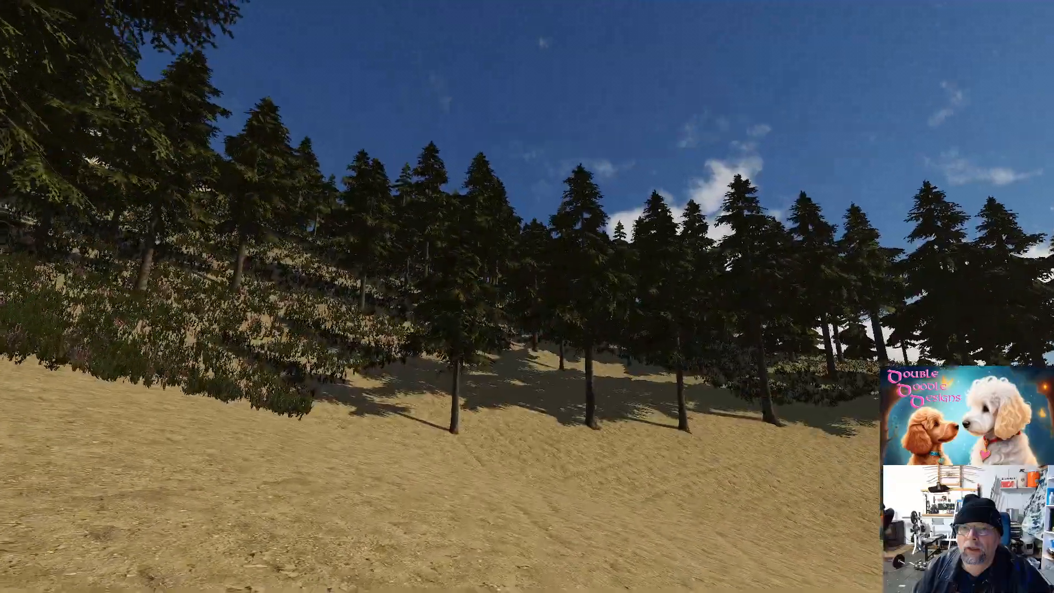
key("w")
key("w")
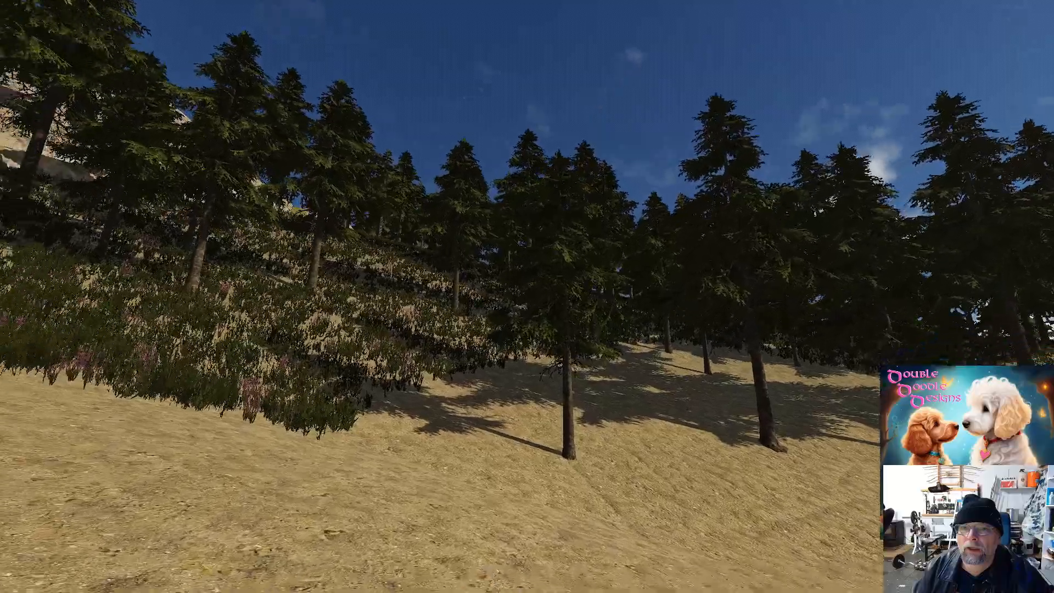
key("w")
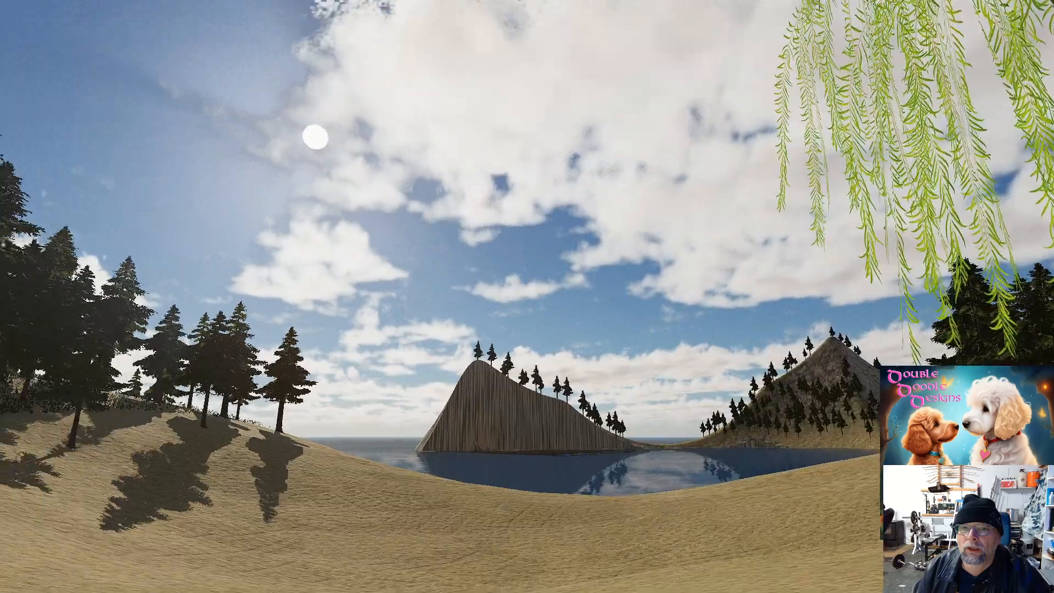
key("Escape")
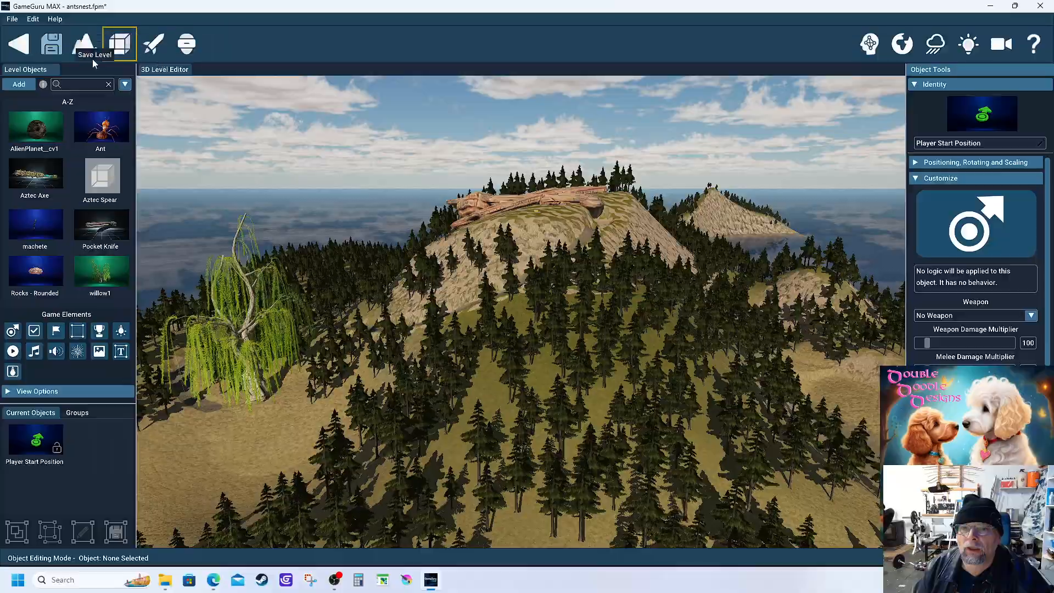
left_click(153, 50)
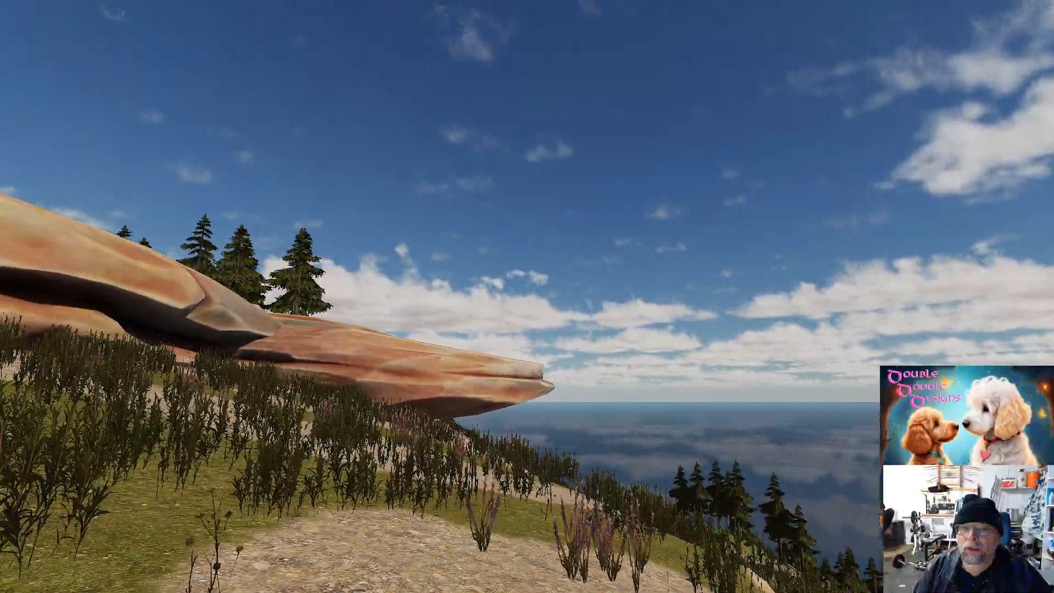
key("Escape")
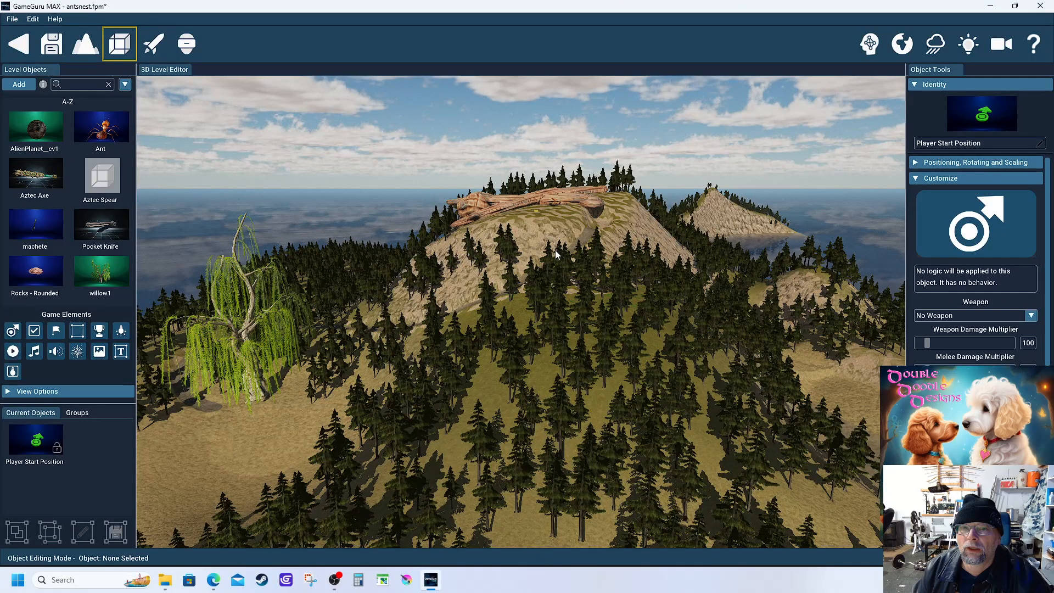
- Select the planet in the sky and try to lower the normal strength of its custom material
right_click_drag(556, 254, 362, 132)
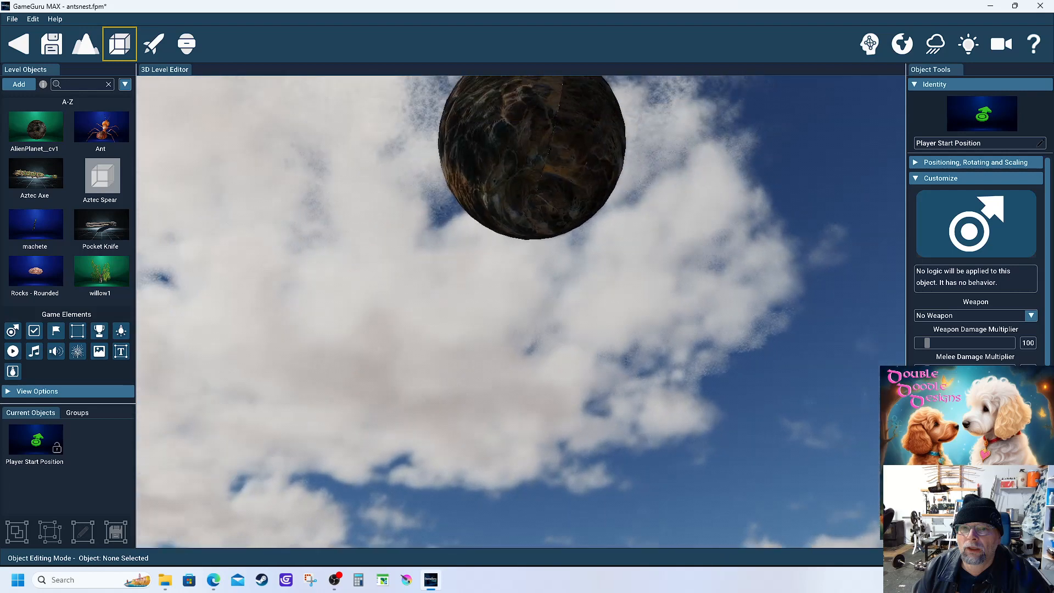
left_click(514, 141)
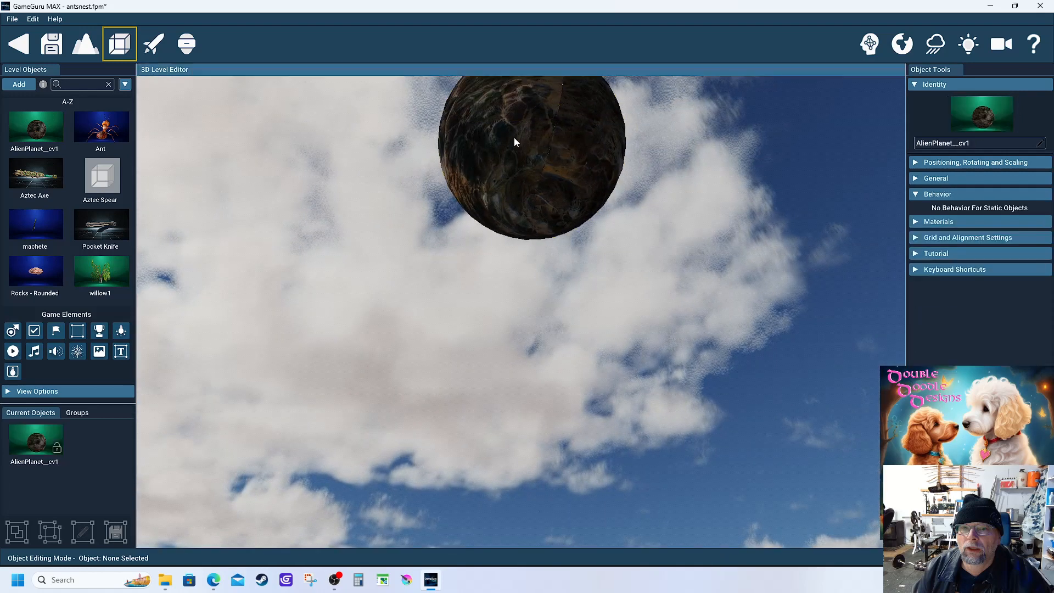
left_click(915, 224)
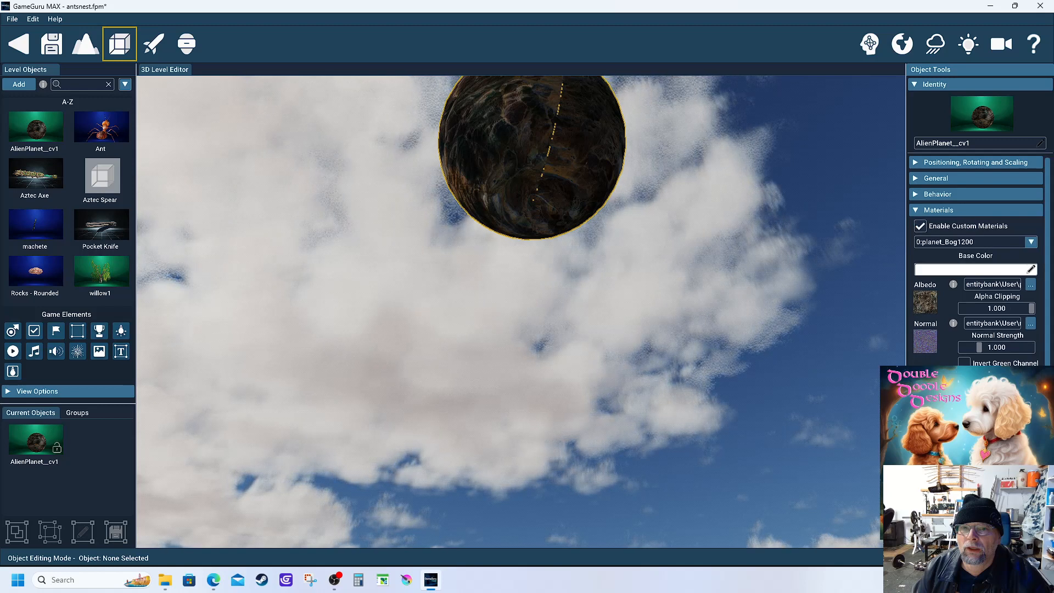
mouse_move(978, 347)
left_mouse_down()
mouse_move(1043, 357)
mouse_move(940, 362)
mouse_move(979, 362)
mouse_move(977, 347)
left_mouse_up()
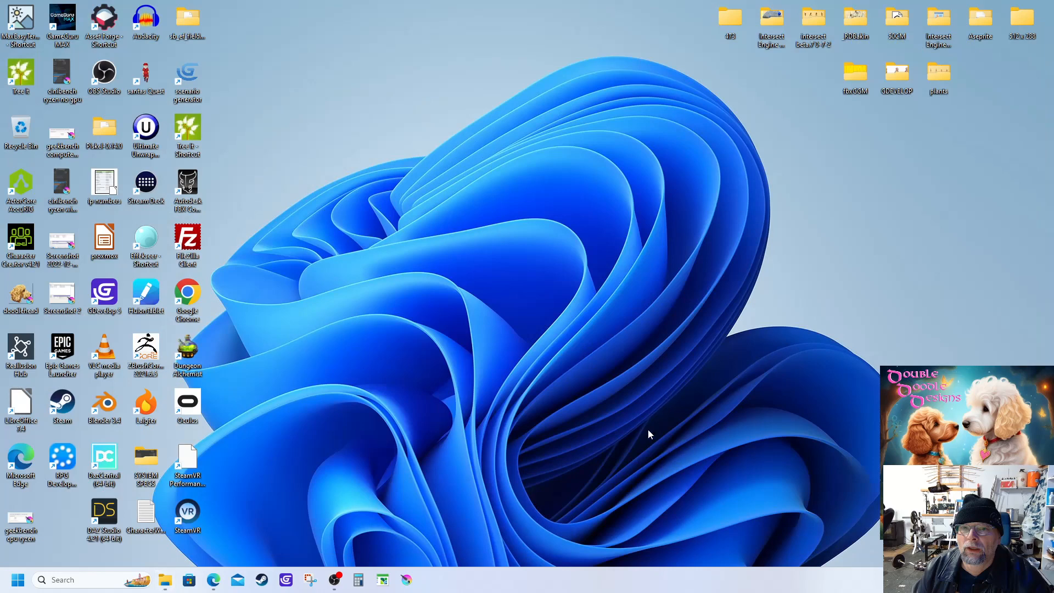
- Relaunch GameGuru MAX and open the antsnest level of the islandtest game for editing
right_click(590, 414)
left_click(328, 230)
double_click(57, 19)
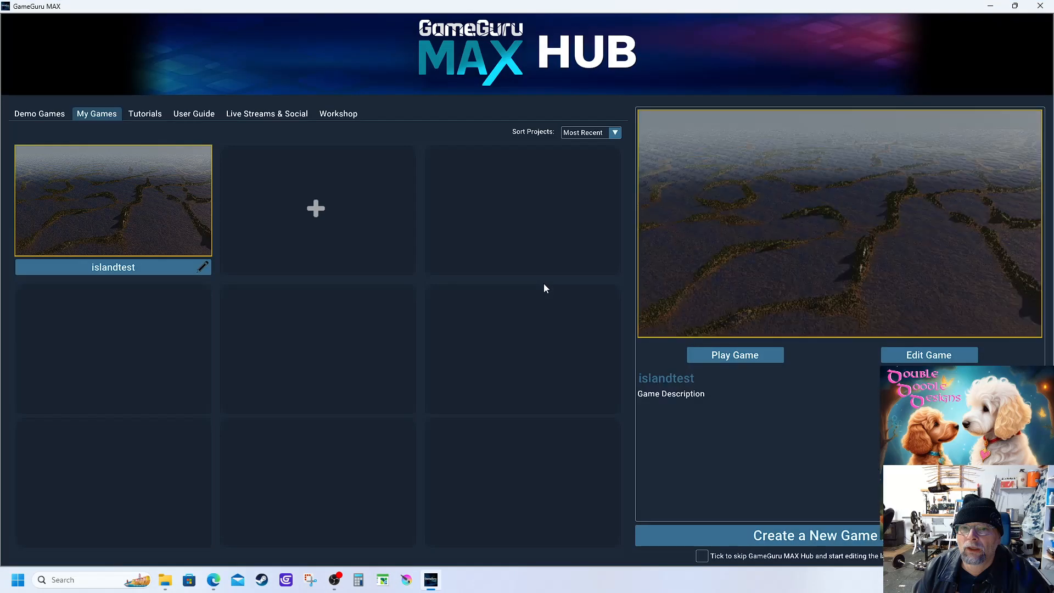
left_click(203, 267)
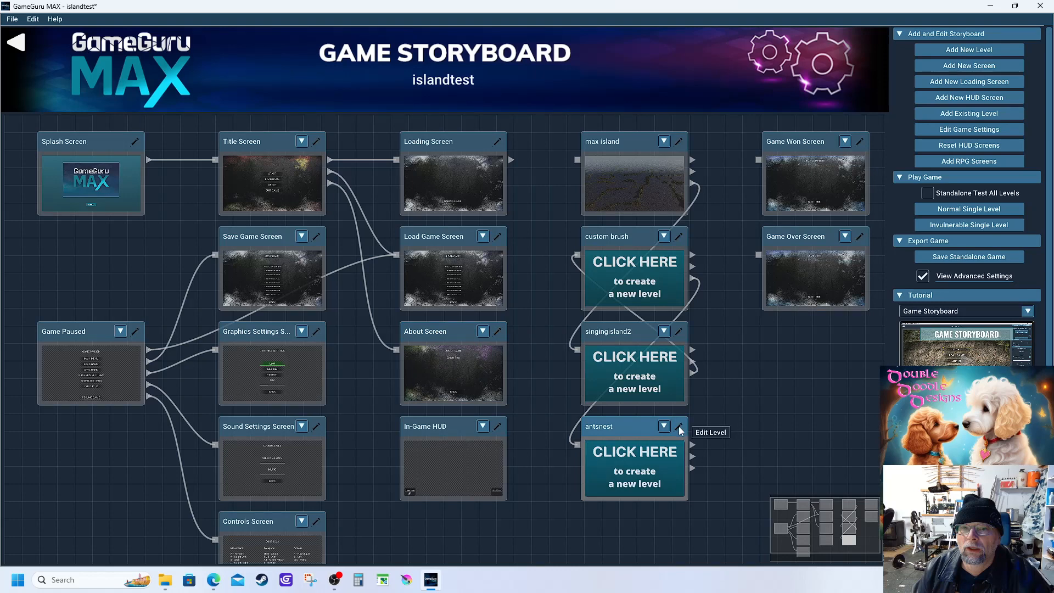
left_click(679, 427)
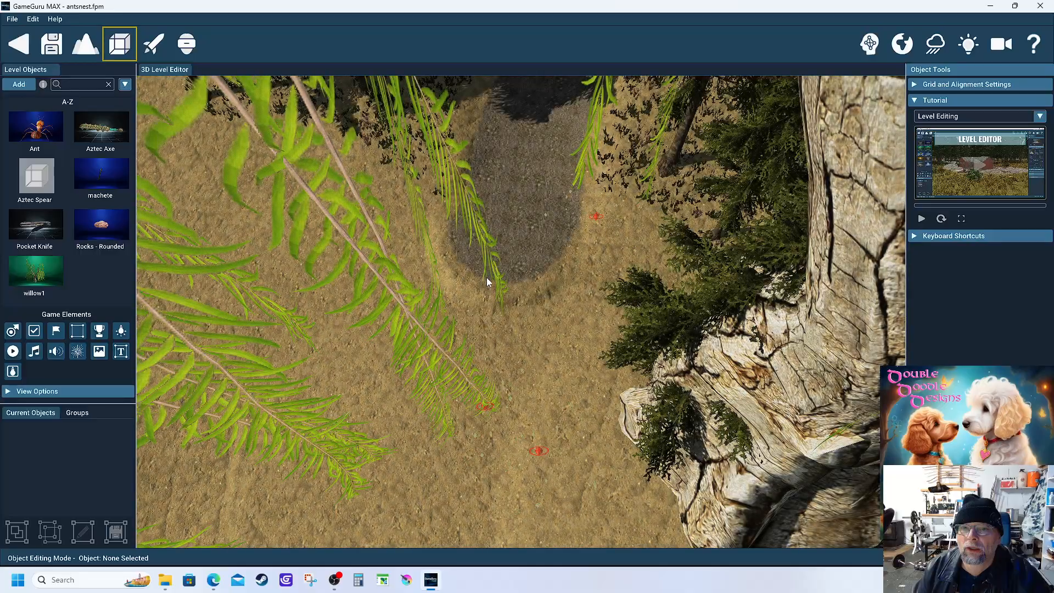
- Add AlienPlanet__cv1 from the Object Library's User objects and place it over the water at about PX 9125, PZ 1380
right_click_drag(487, 280, 1, 189)
key("w")
key("s")
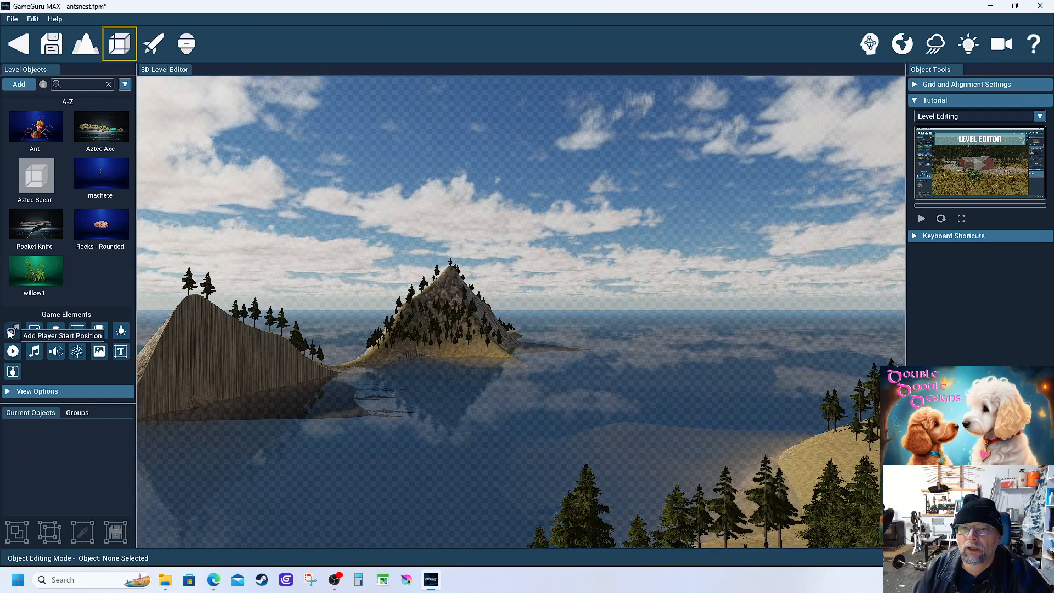
left_click(19, 84)
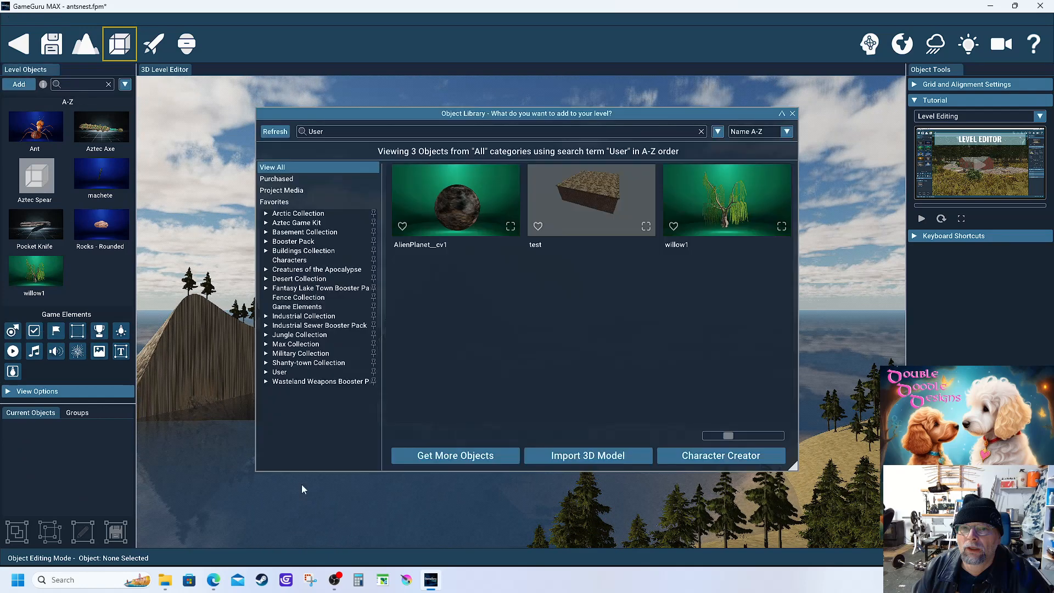
left_click(280, 373)
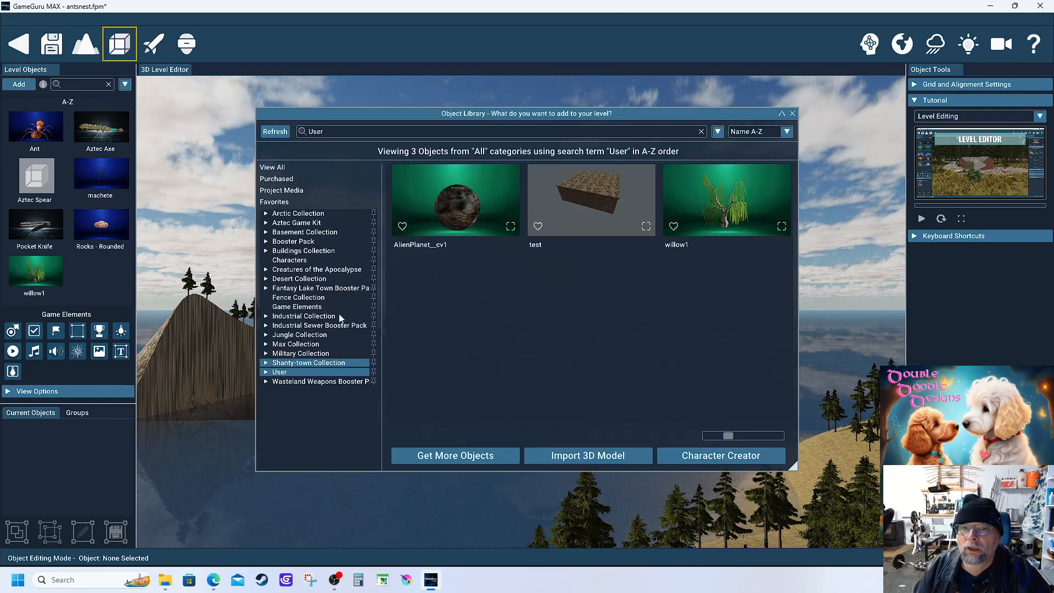
left_click(463, 206)
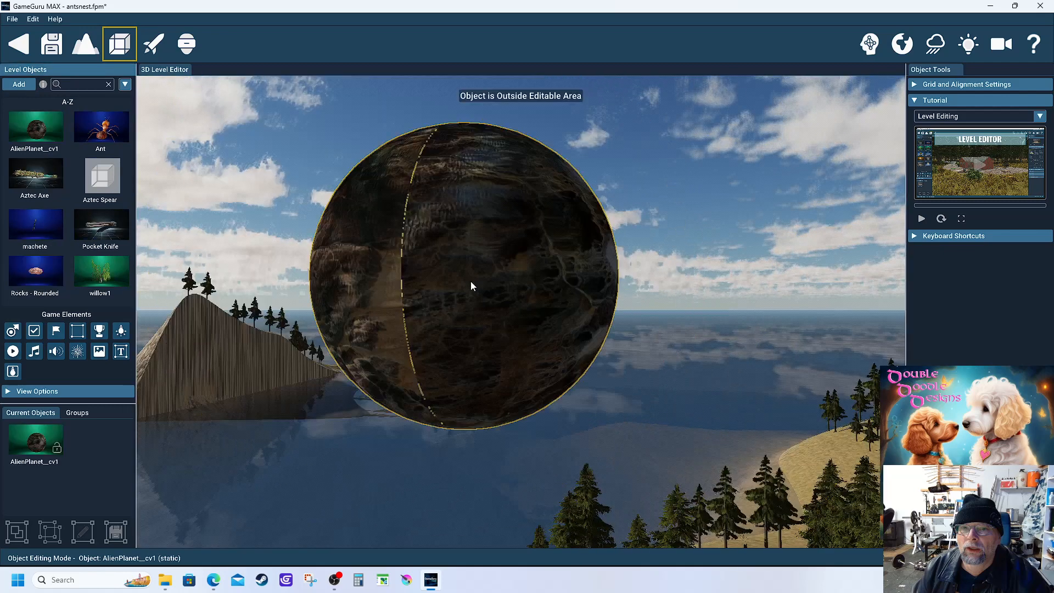
left_click(492, 278)
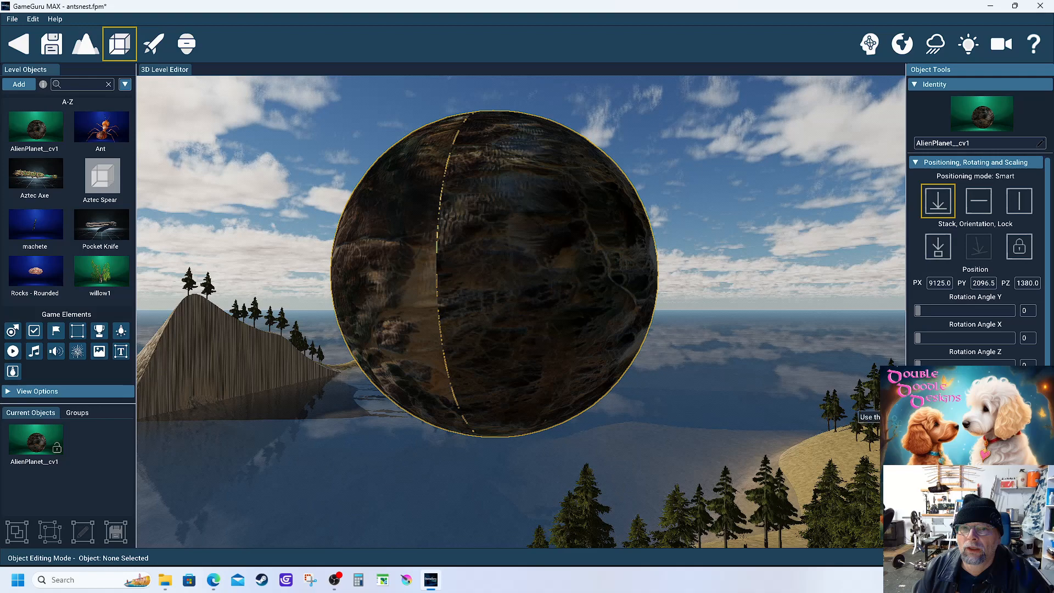
- Scale the newly placed planet up to a much larger size
left_click_drag(933, 393, 958, 394)
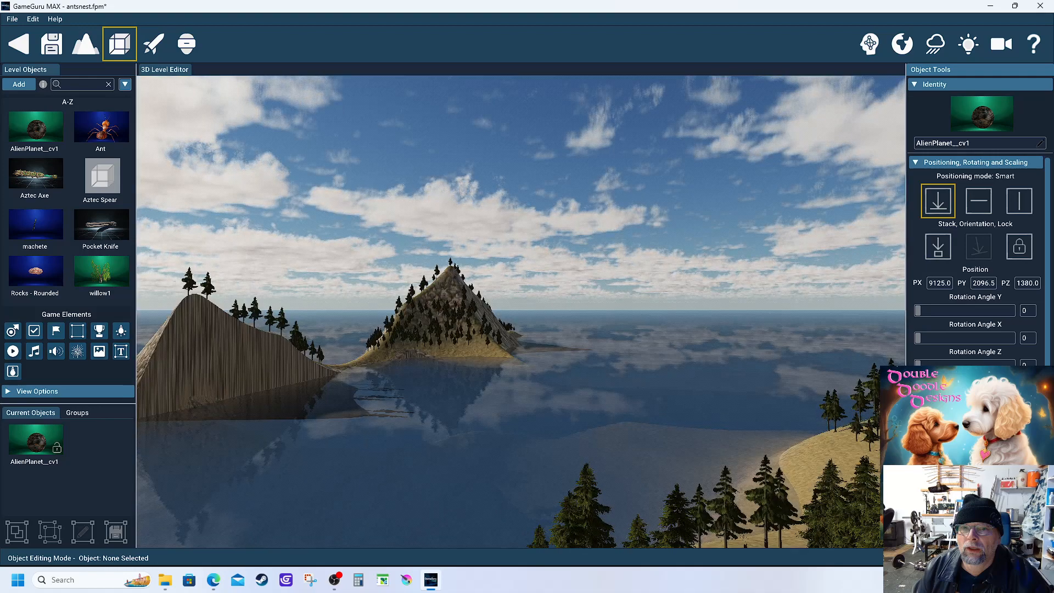
scroll(756, 387, "down", 10)
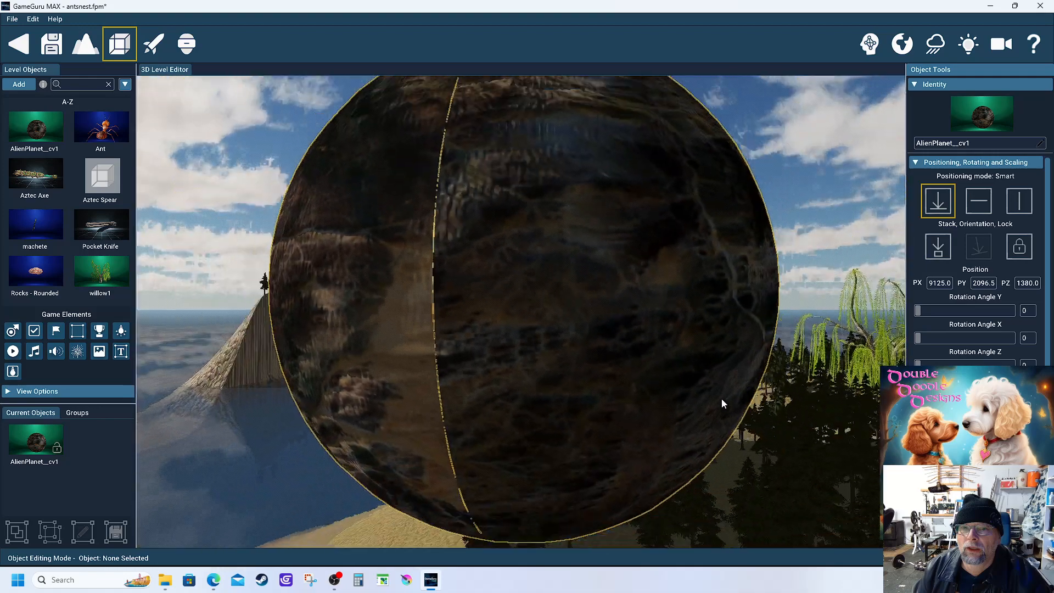
scroll(713, 410, "down", 3)
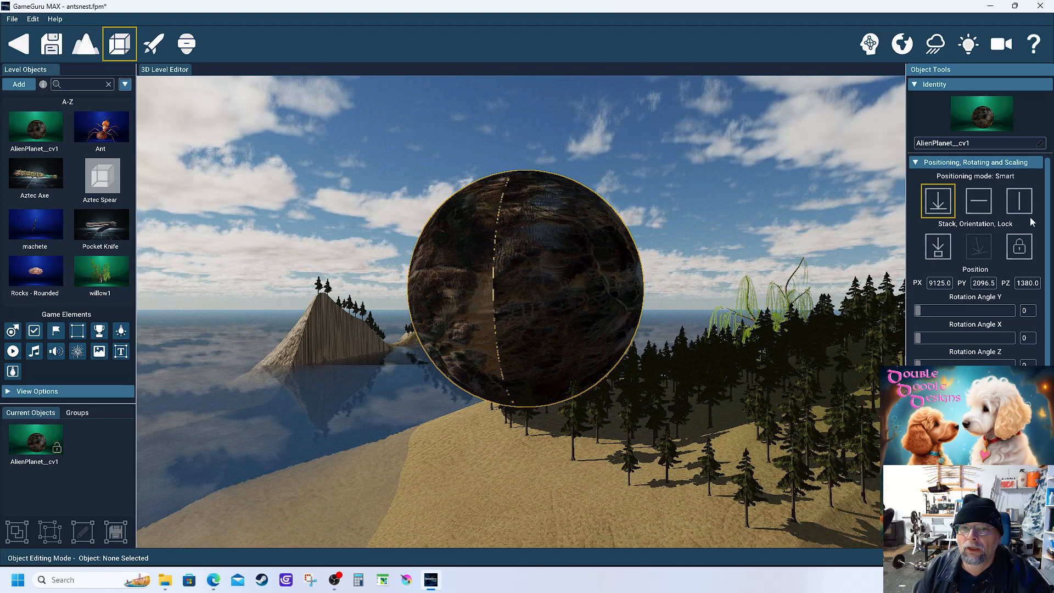
- Set the planet to vertical-only positioning and lift it high into the sky to a PY of about 11900
left_click(1019, 201)
left_click_drag(483, 302, 514, 188)
mouse_move(564, 395)
right_mouse_down()
mouse_move(564, 472)
mouse_move(626, 362)
mouse_move(615, 409)
mouse_move(604, 198)
mouse_move(598, 351)
mouse_move(692, 351)
mouse_move(659, 379)
mouse_move(532, 313)
mouse_move(561, 400)
right_mouse_up()
scroll(564, 461, "down", 3)
key("s")
left_click_drag(621, 390, 608, 129)
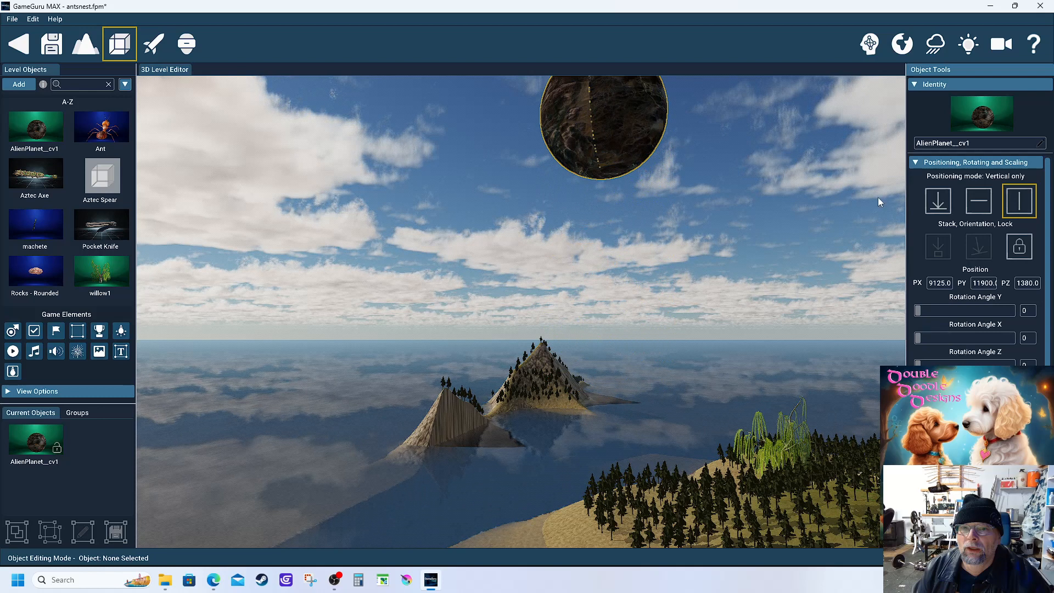
- Set the normal strength of the planet's material to about 0.882 and save the level
left_click(915, 163)
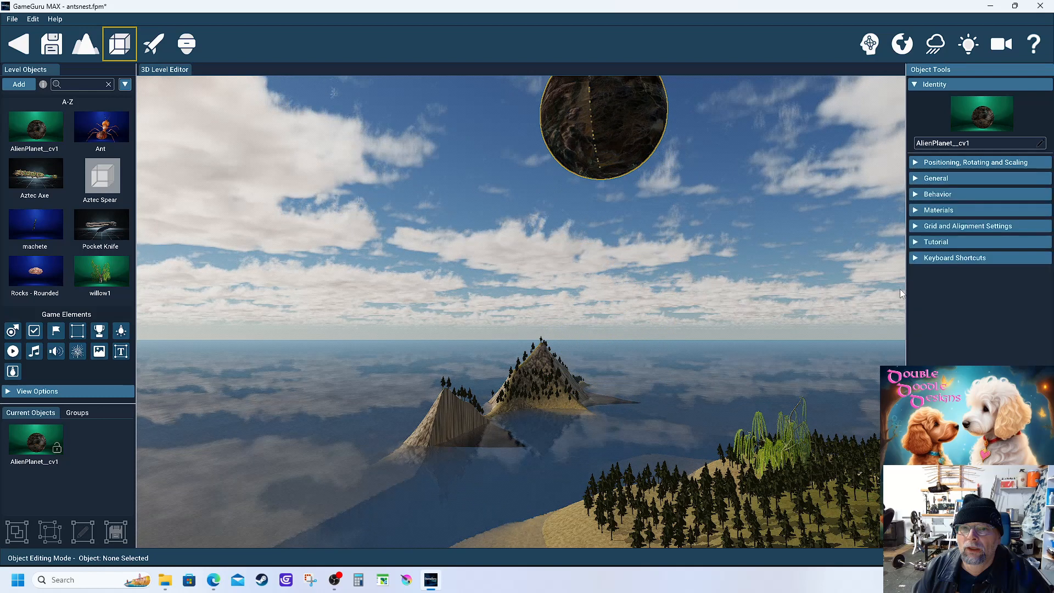
left_click(914, 211)
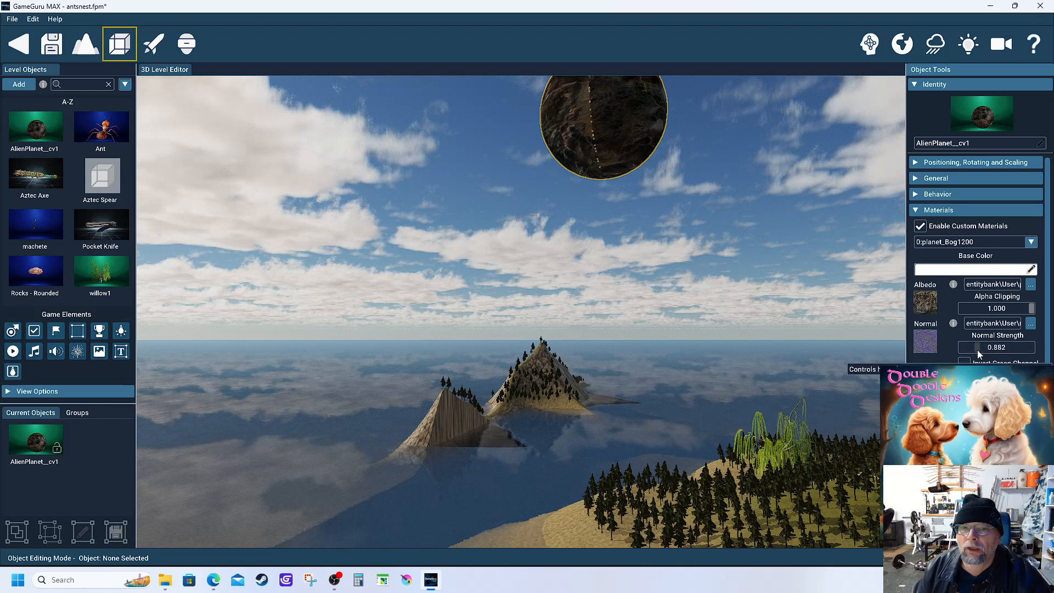
left_click_drag(978, 351, 975, 351)
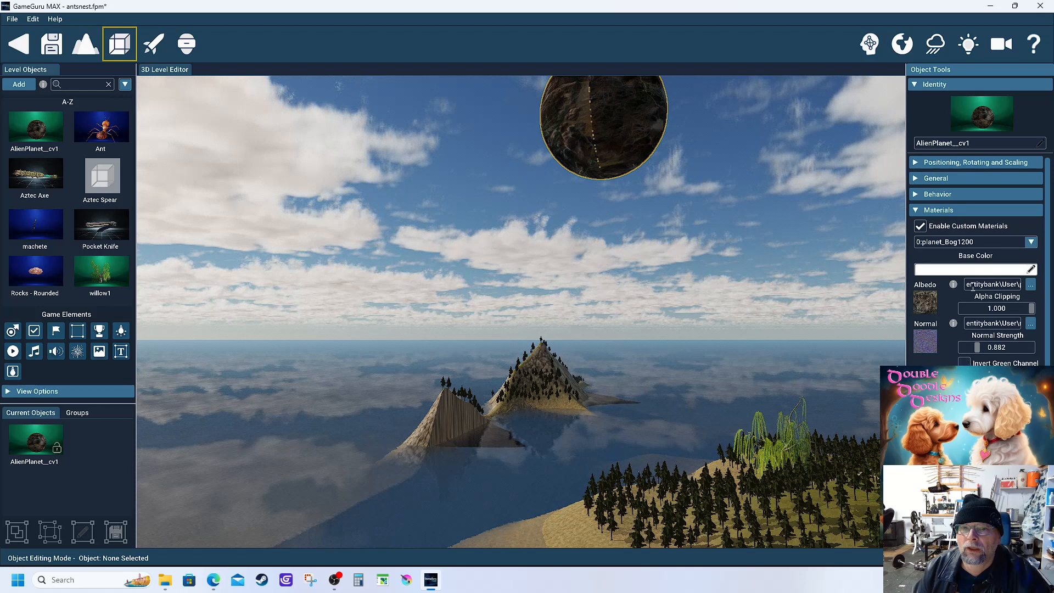
left_click(49, 43)
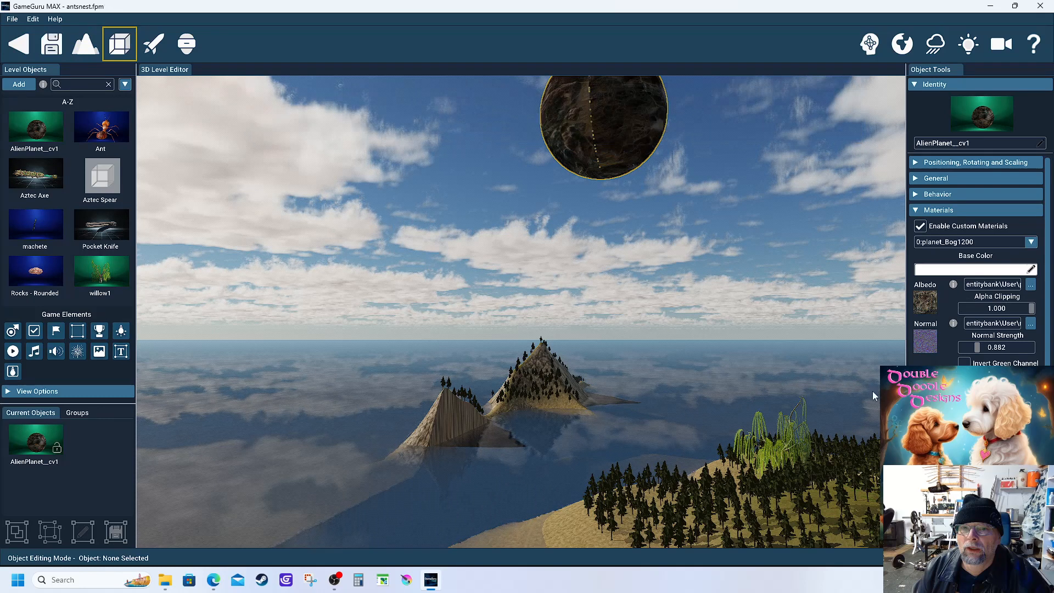
- Set the planet material's alpha clipping to about 0.535 and try a green hue for the material color further down
left_click_drag(1031, 308, 998, 314)
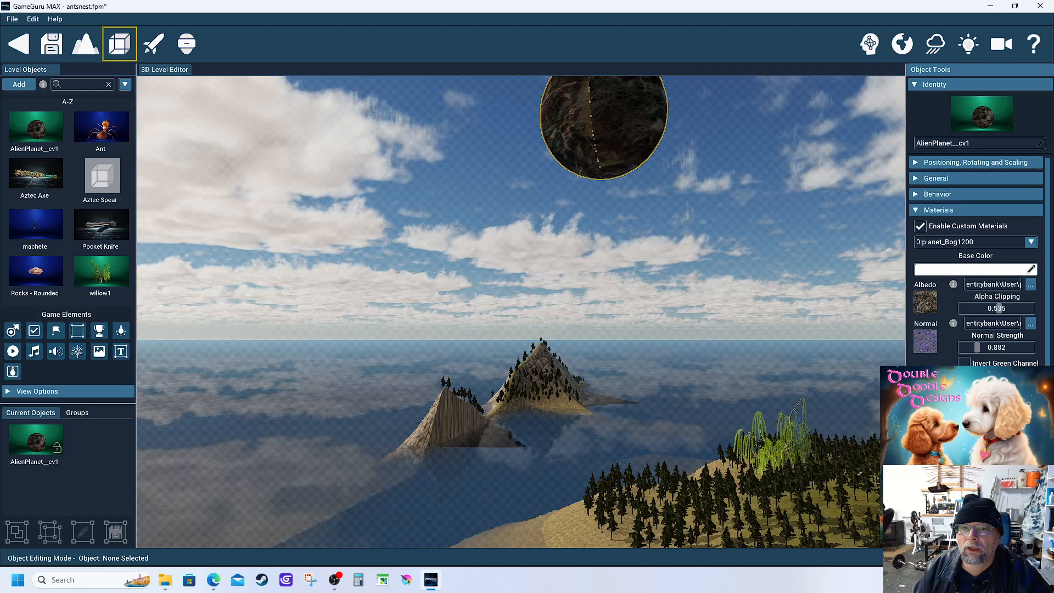
left_click(975, 496)
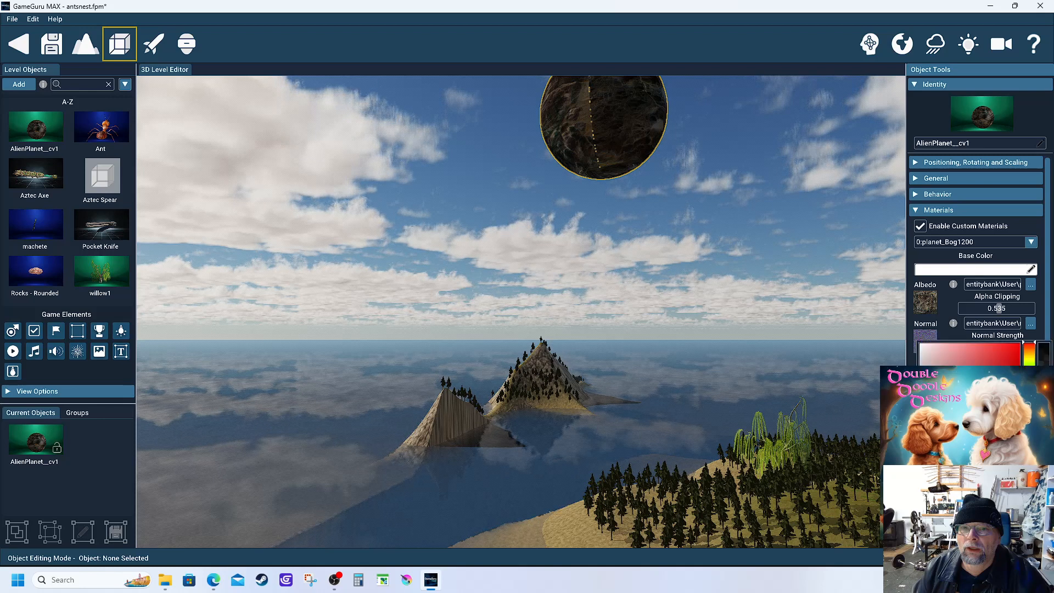
left_click(1028, 373)
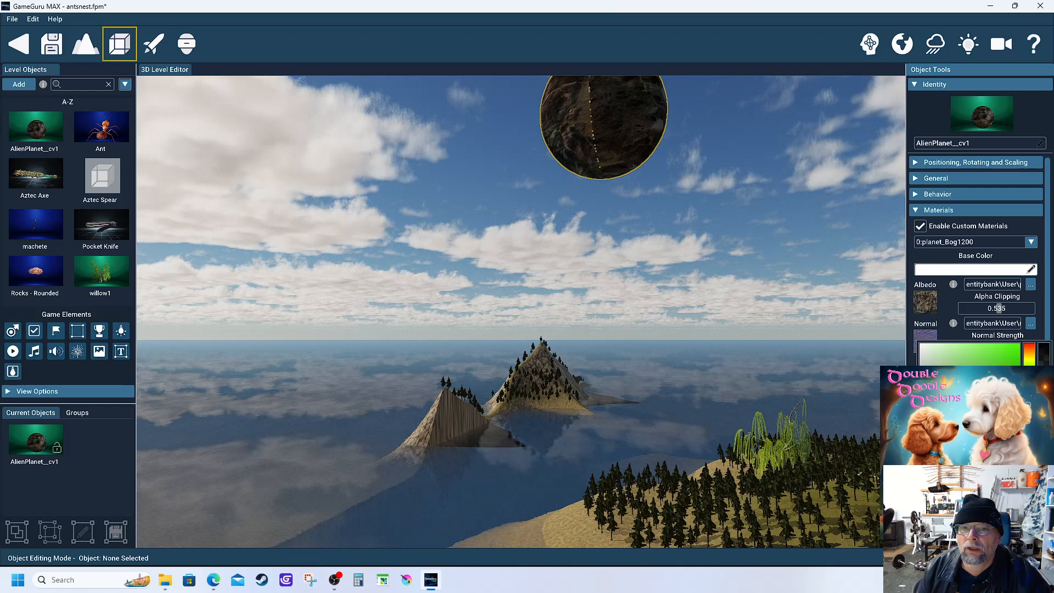
left_click(975, 497)
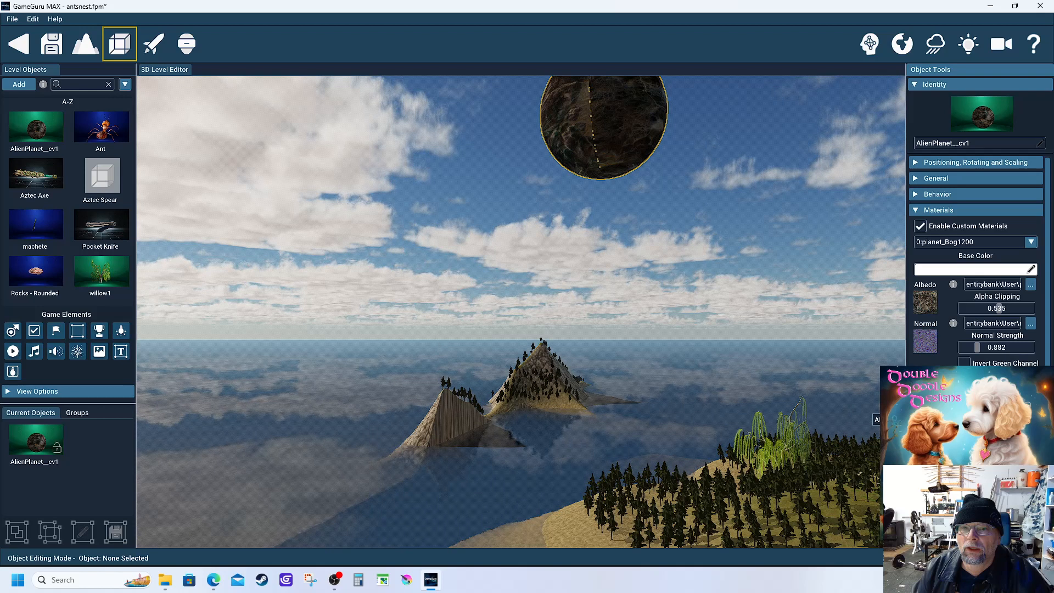
- Try green and magenta hues for the planet material's base color, tinting it pale pink and returning it to near-white
left_click(948, 276)
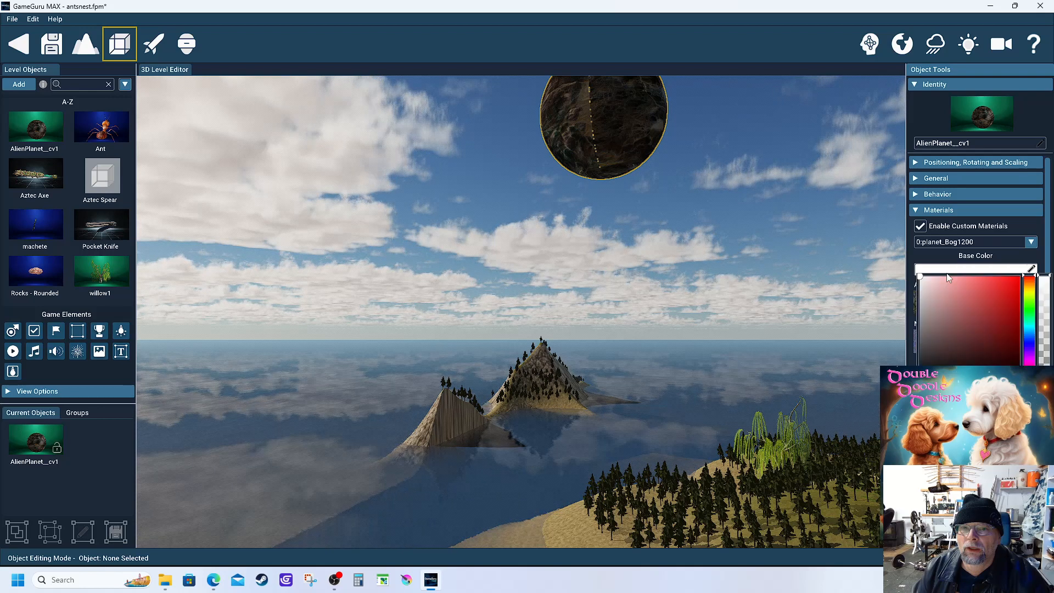
left_click(1029, 302)
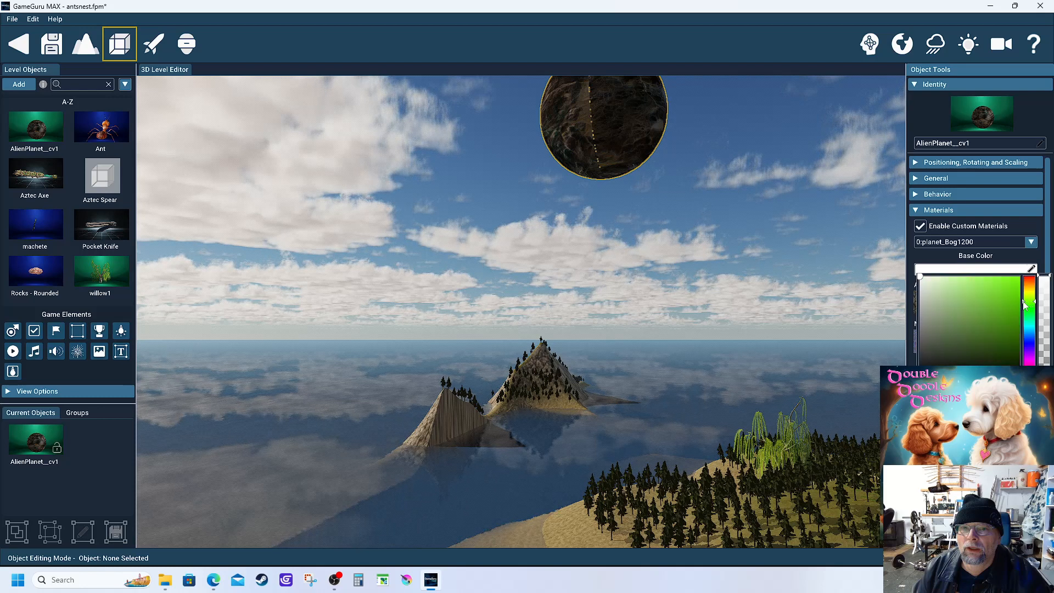
left_click(920, 279)
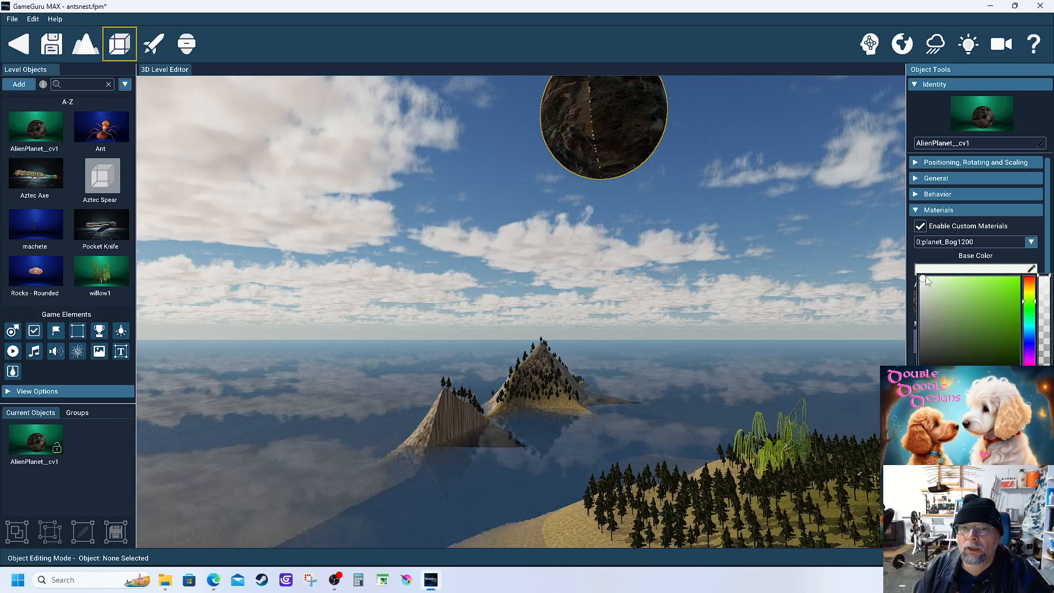
mouse_move(931, 279)
left_mouse_down()
mouse_move(990, 333)
mouse_move(919, 278)
left_mouse_up()
left_click(1030, 358)
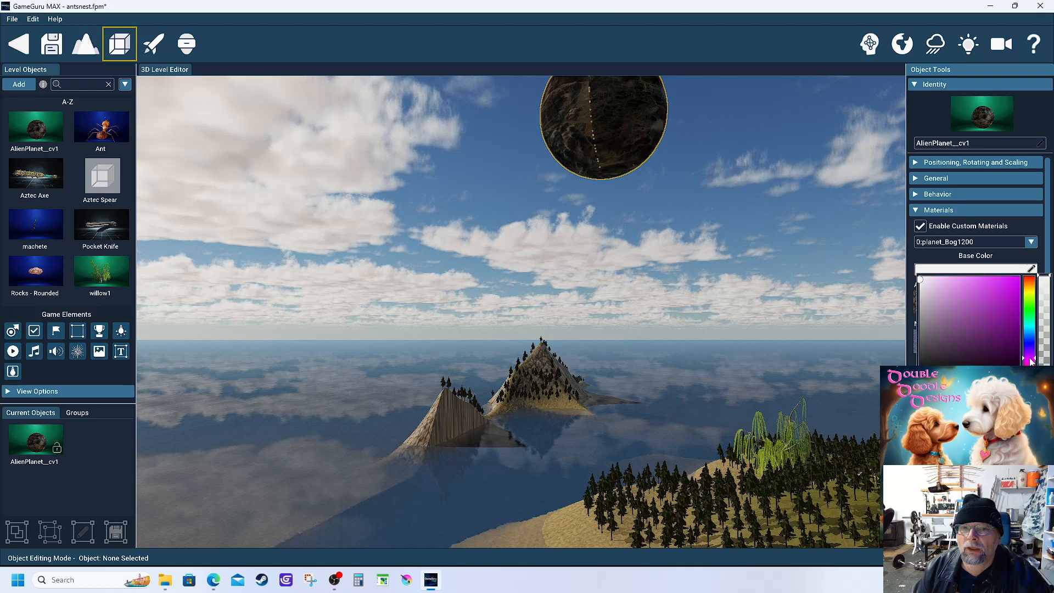
mouse_move(920, 280)
left_mouse_down()
mouse_move(968, 286)
mouse_move(927, 279)
mouse_move(945, 274)
mouse_move(939, 281)
left_mouse_up()
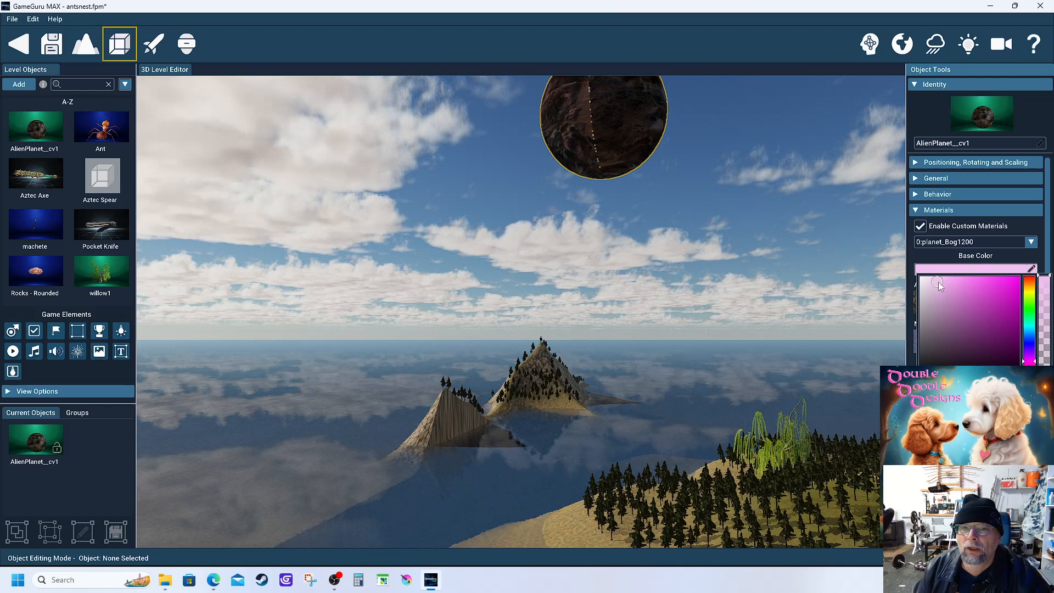
mouse_move(942, 287)
left_mouse_down()
mouse_move(948, 301)
mouse_move(926, 281)
mouse_move(1003, 284)
mouse_move(942, 280)
mouse_move(955, 295)
mouse_move(937, 287)
mouse_move(932, 298)
mouse_move(944, 275)
mouse_move(956, 281)
left_mouse_up()
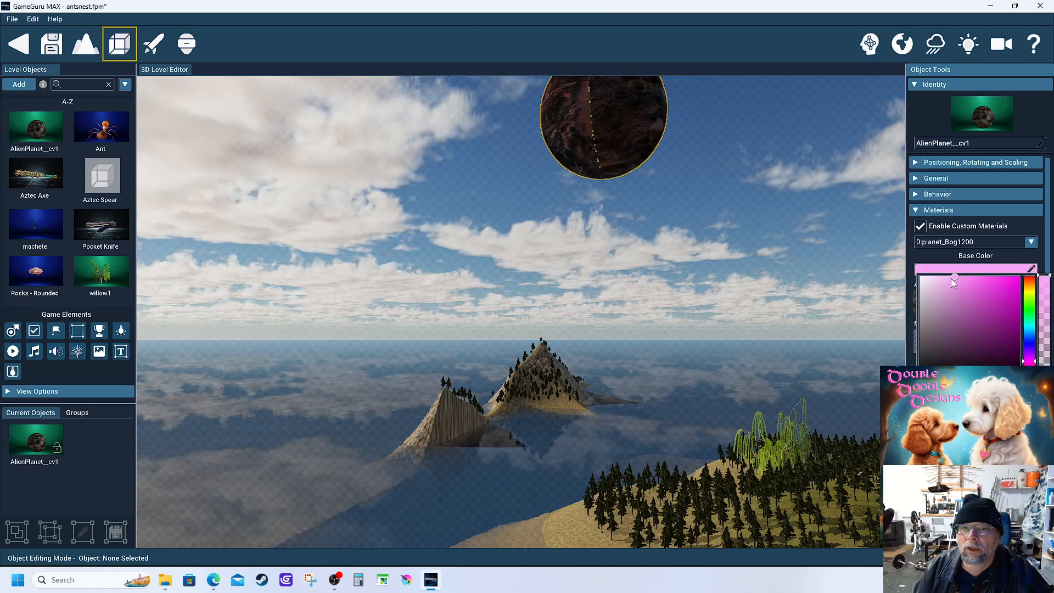
left_click_drag(953, 278, 922, 278)
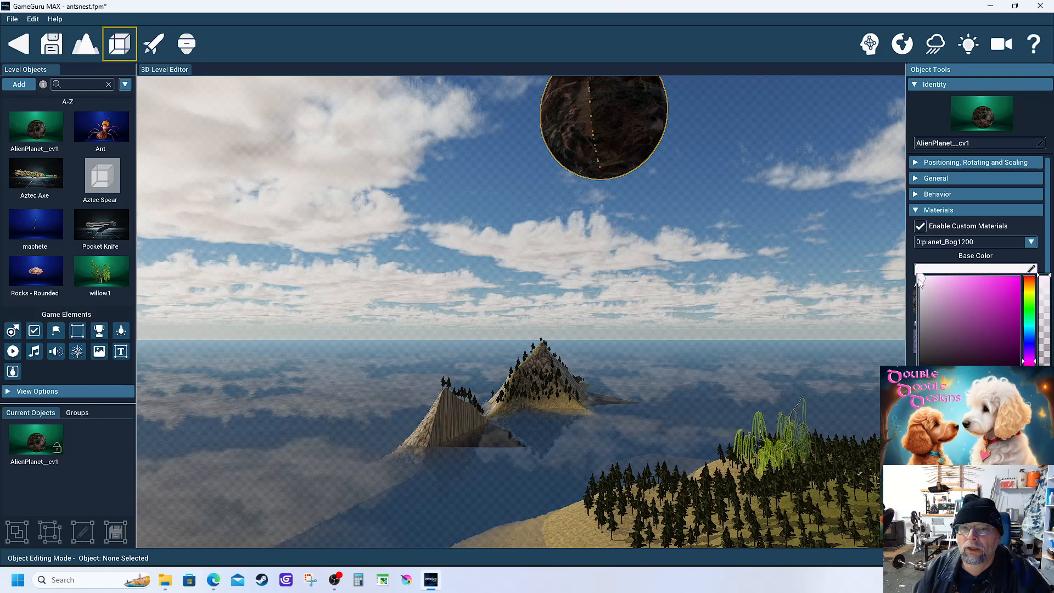
- Try pale yellow and pale green tints for the planet's base color and bring it back to near-white
left_click(1029, 331)
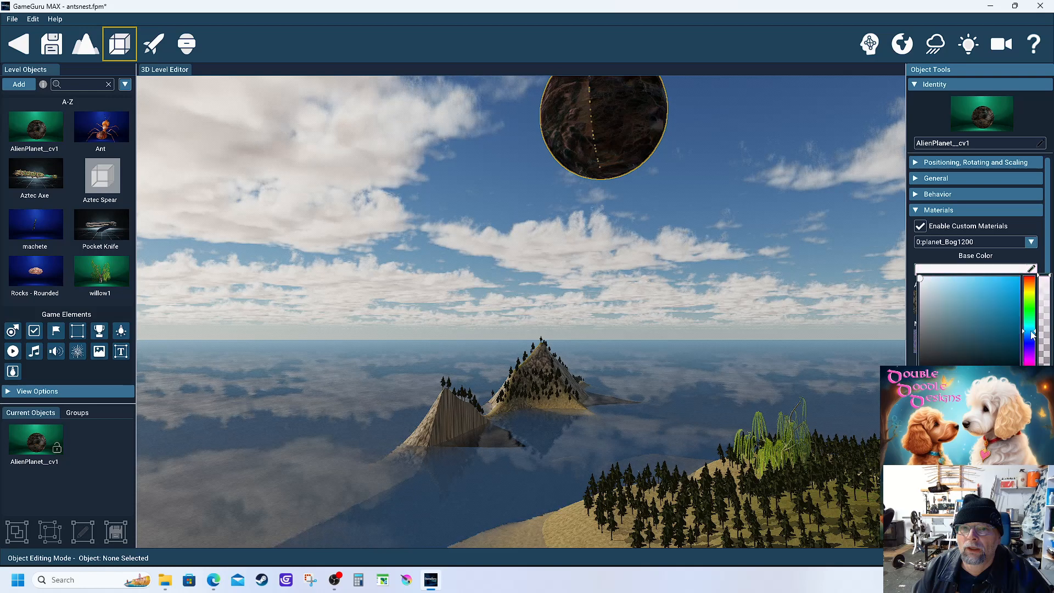
mouse_move(919, 280)
left_mouse_down()
mouse_move(948, 283)
mouse_move(900, 292)
left_mouse_up()
left_click(1029, 293)
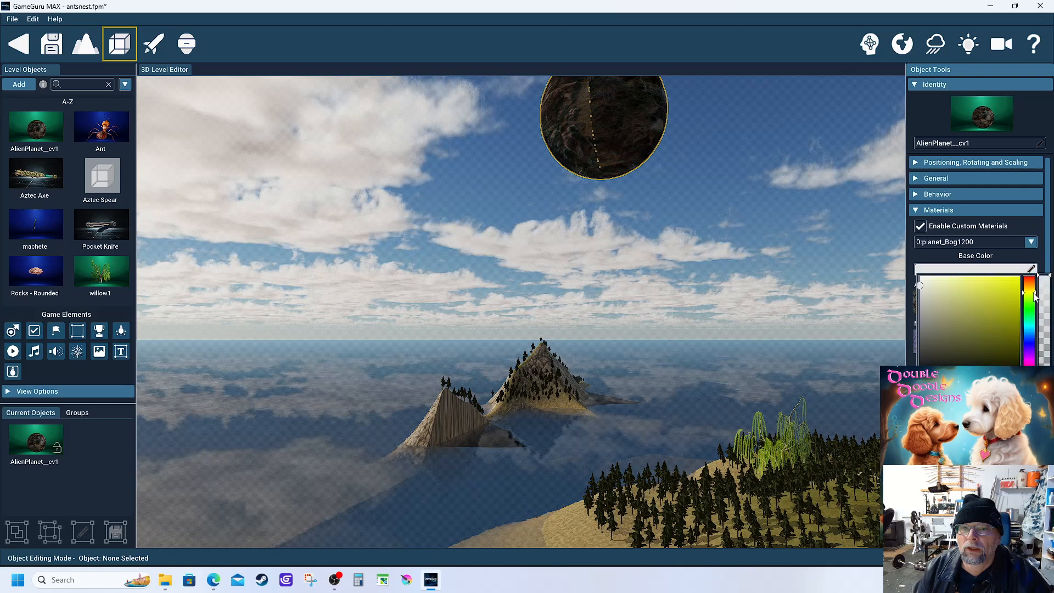
left_click_drag(931, 289, 967, 292)
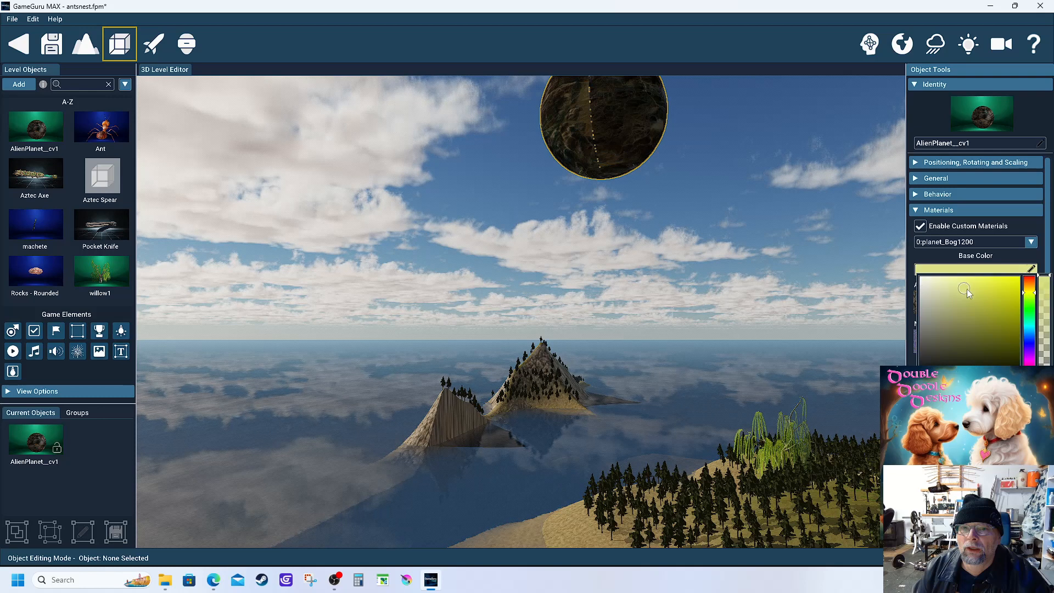
left_click(945, 290)
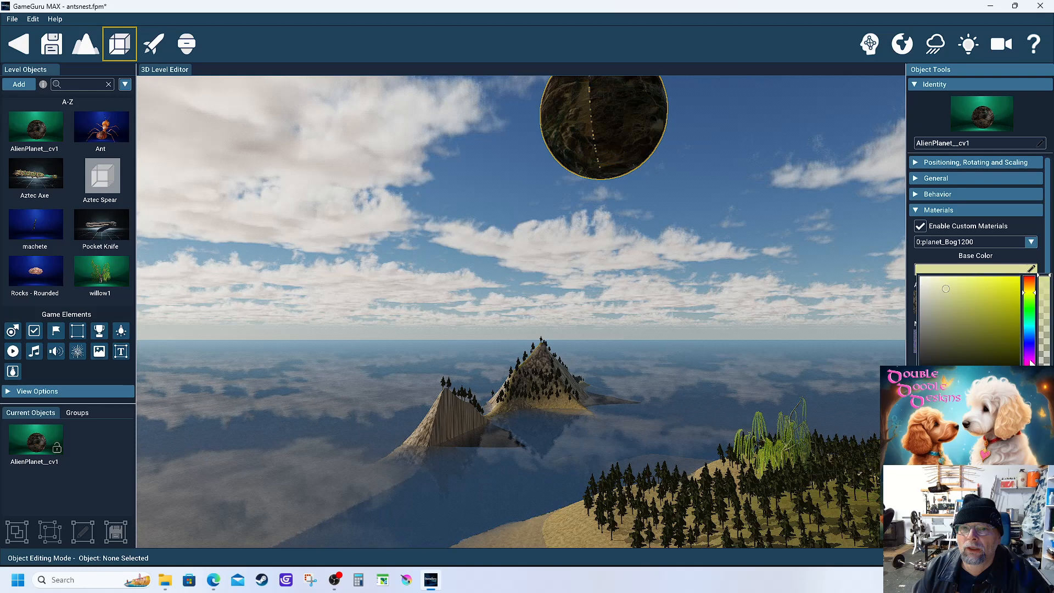
left_click(1032, 310)
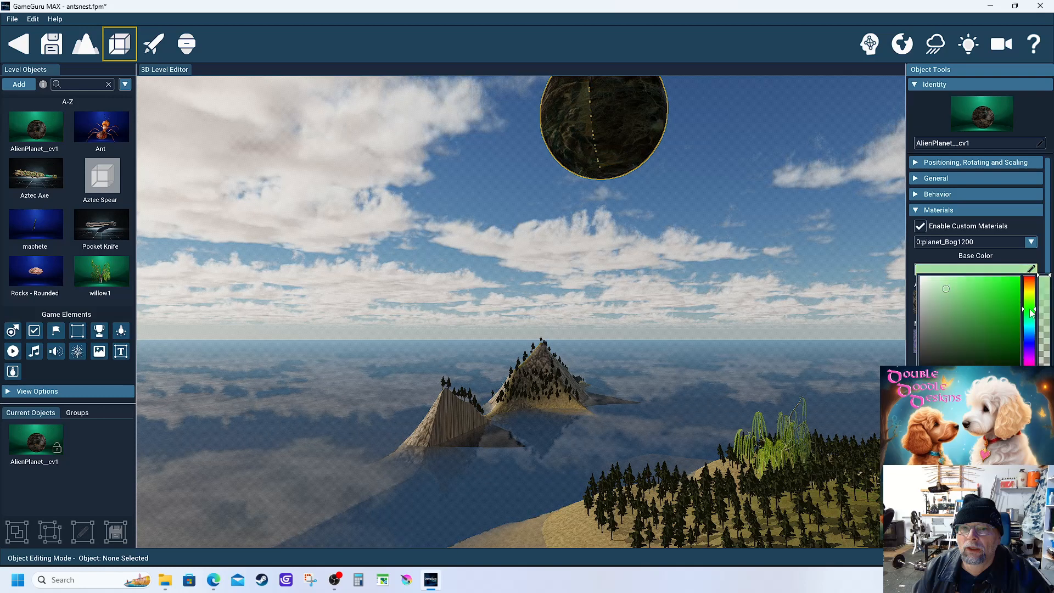
mouse_move(950, 289)
left_mouse_down()
mouse_move(973, 304)
mouse_move(920, 280)
left_mouse_up()
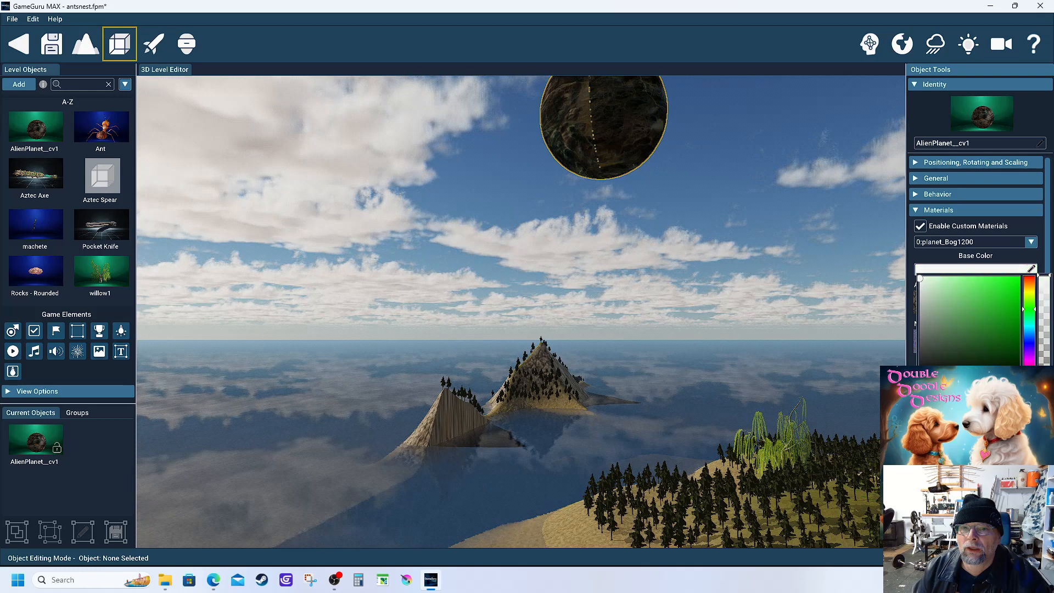
left_click(909, 384)
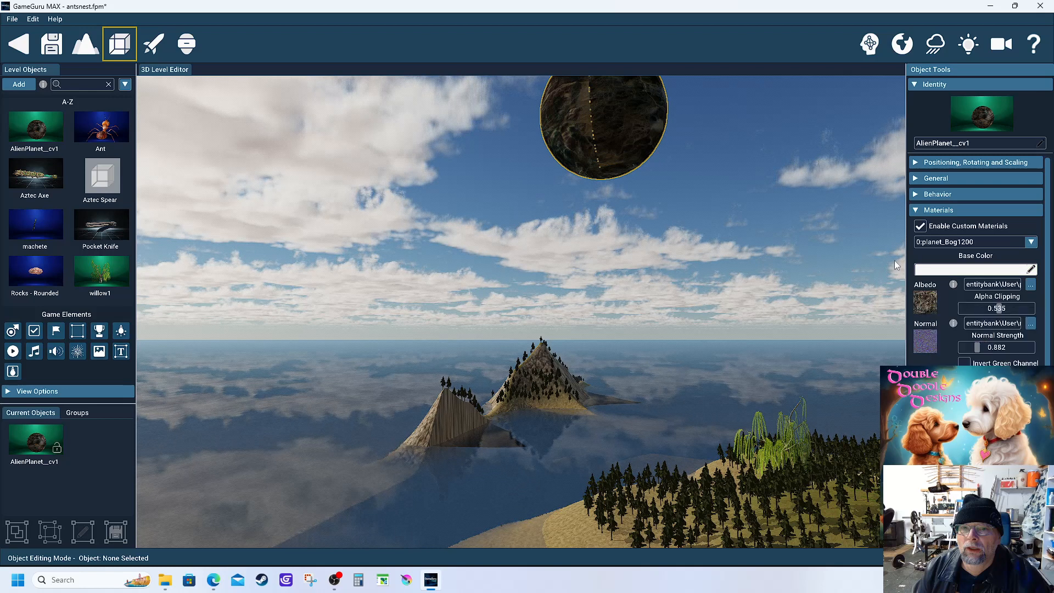
- Try a medium green base color on the planet and inspect its surface up close
right_click_drag(762, 191, 837, 289)
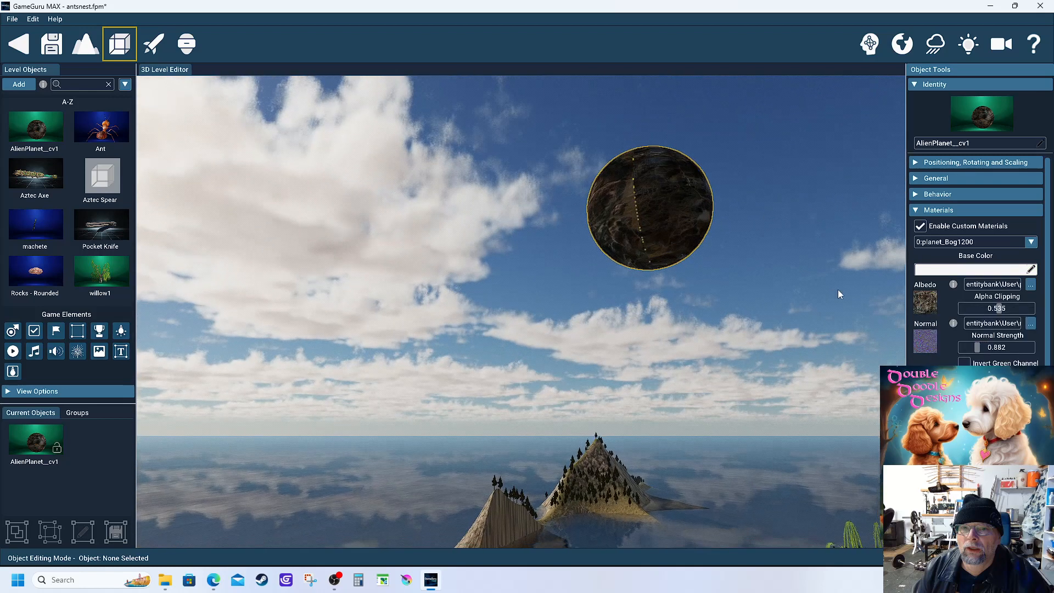
left_click(950, 270)
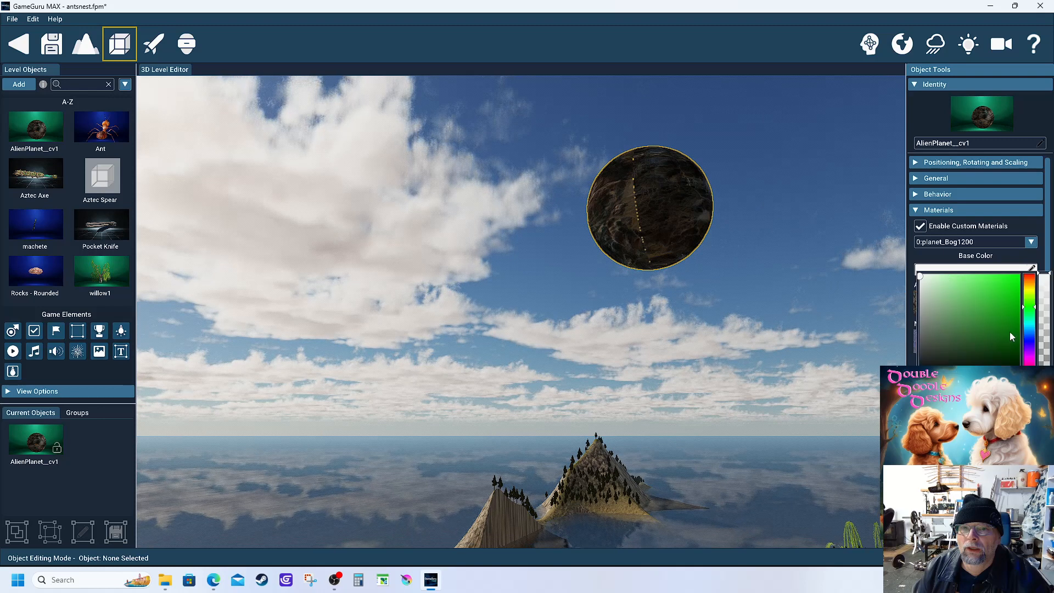
left_click(959, 326)
left_click(664, 222)
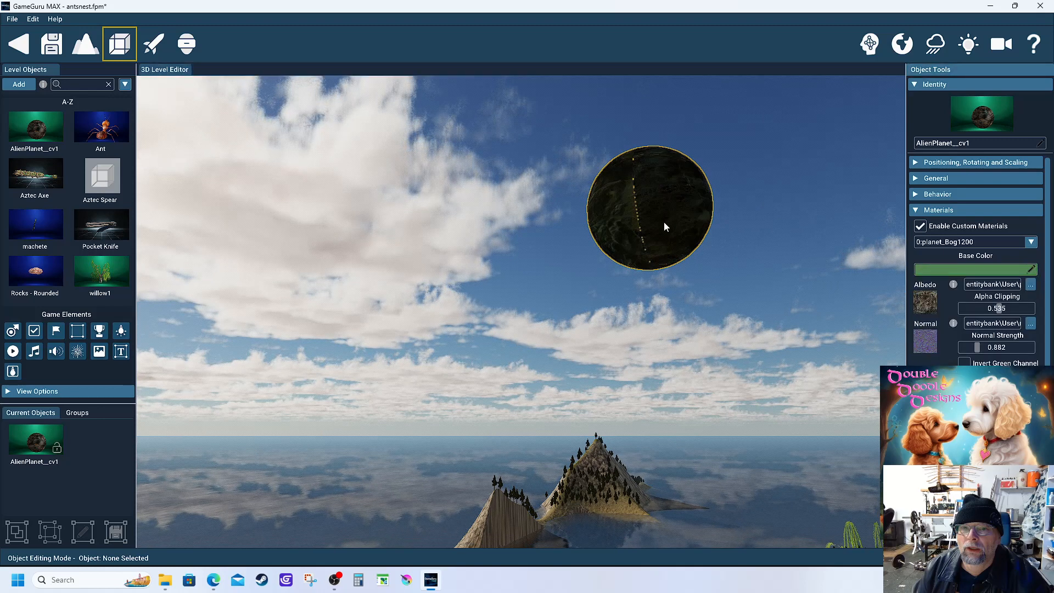
scroll(664, 222, "up", 2)
scroll(664, 222, "up", 2)
right_click_drag(701, 201, 828, 221)
scroll(701, 202, "up", 3)
key("w")
key("w")
key("w")
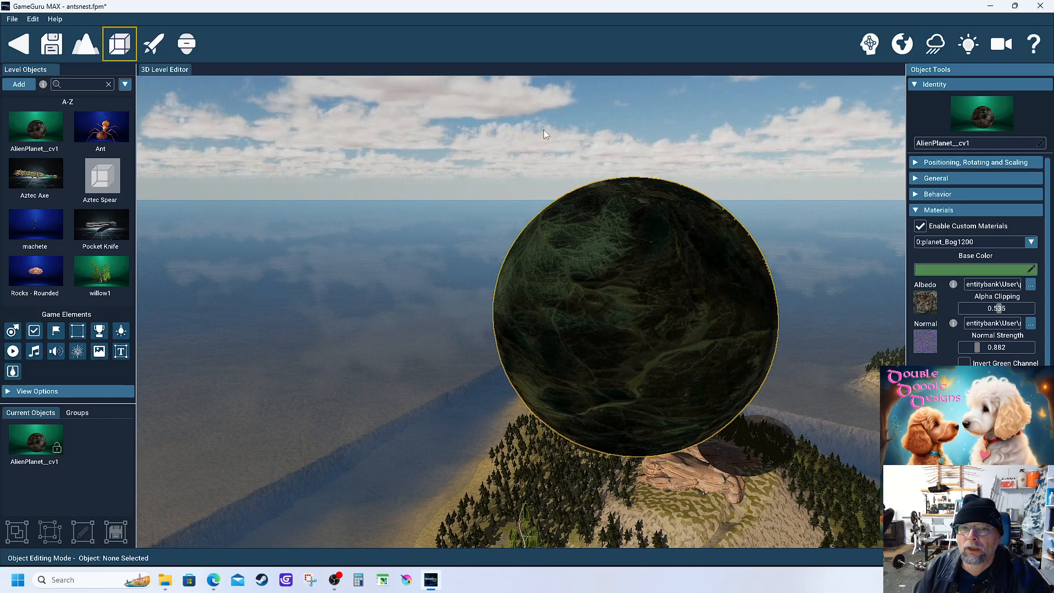
- Compare a pale purple tint on the planet and set its base color to a pale mint green
left_click(998, 270)
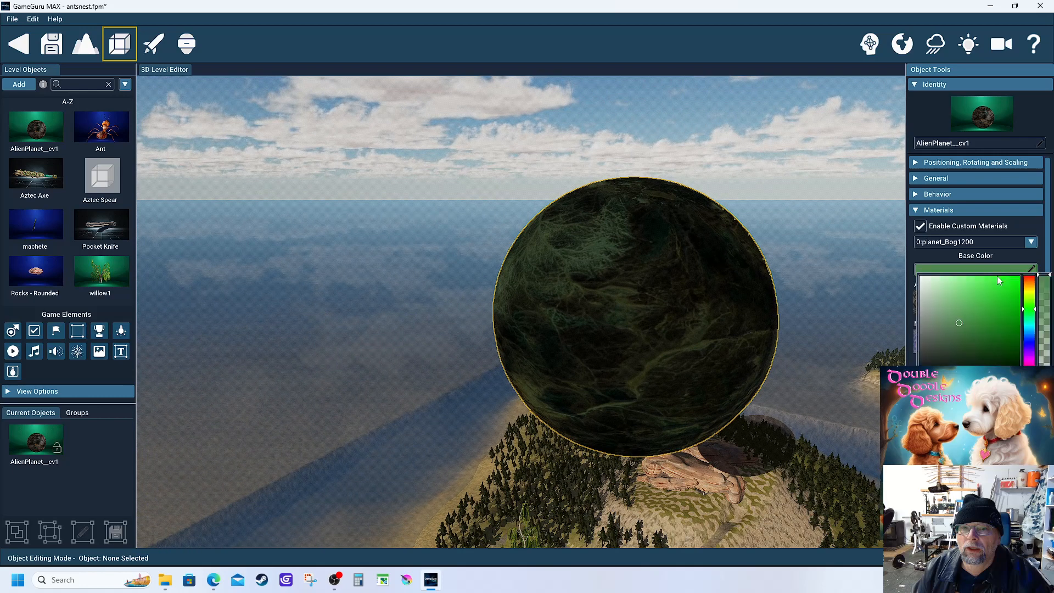
left_click(926, 282)
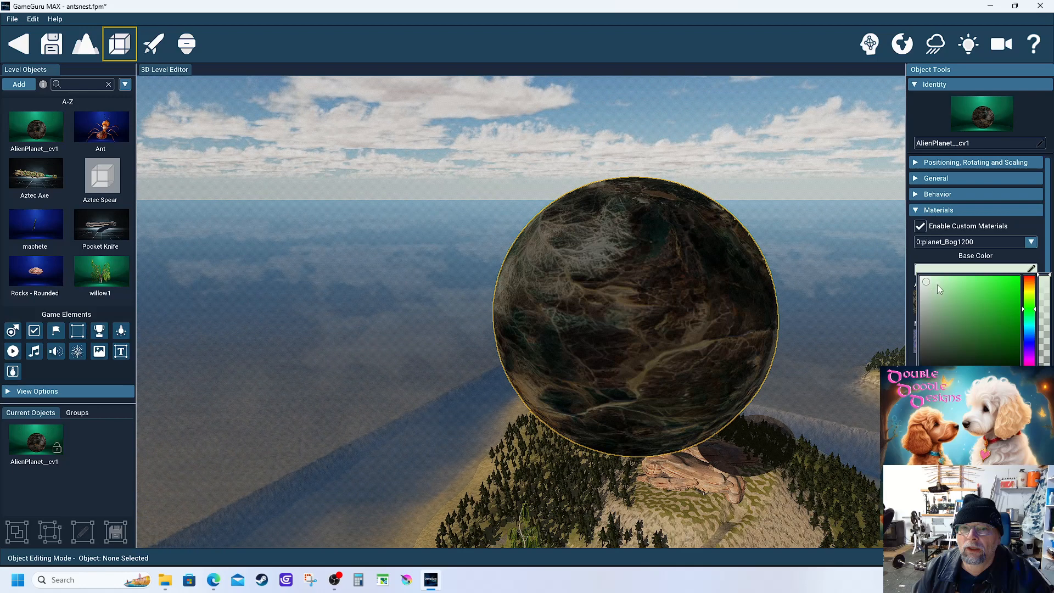
left_click(937, 285)
left_click(1033, 357)
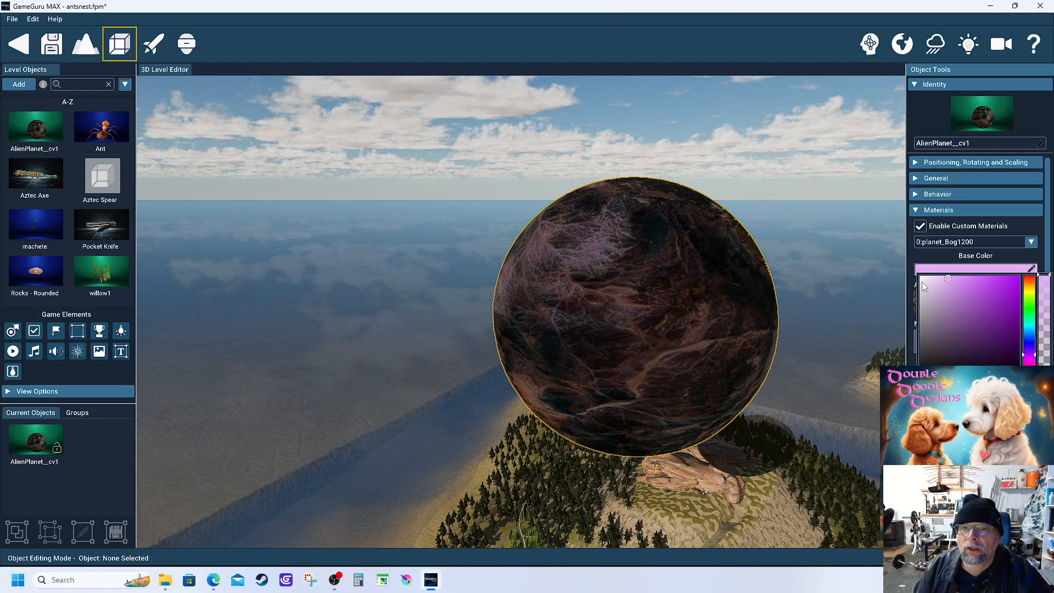
left_click(945, 291)
mouse_move(948, 301)
left_mouse_down()
mouse_move(961, 291)
mouse_move(936, 296)
mouse_move(943, 281)
left_mouse_up()
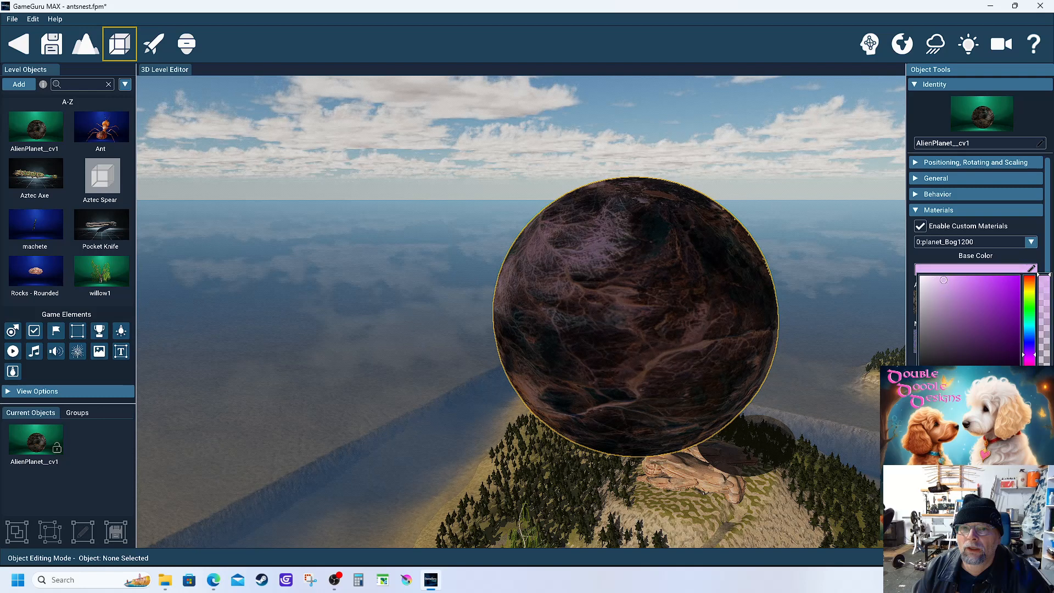
left_click(1028, 317)
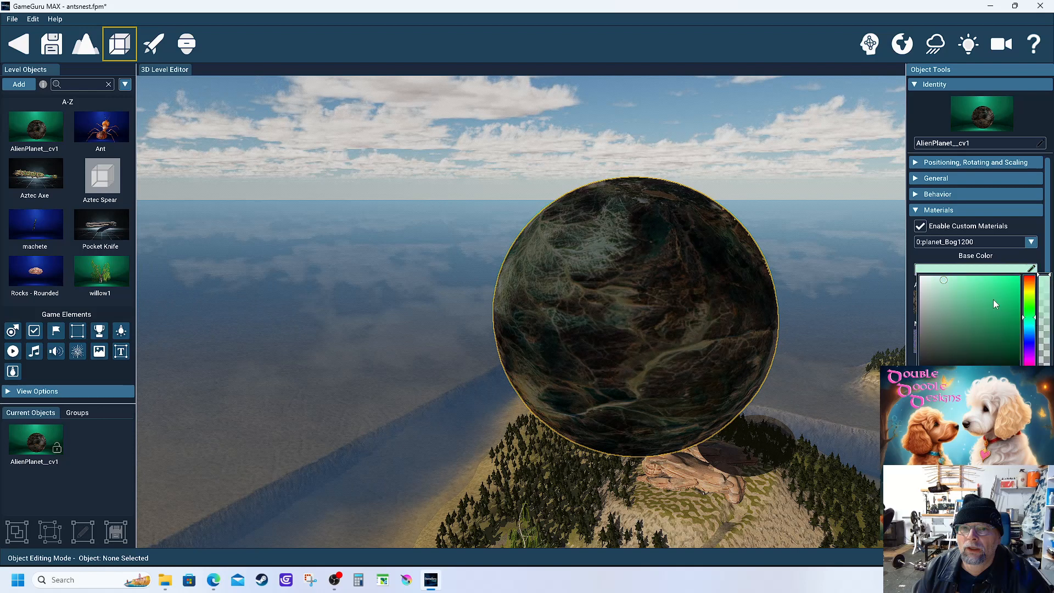
mouse_move(944, 281)
left_mouse_down()
mouse_move(919, 275)
mouse_move(936, 292)
mouse_move(940, 277)
left_mouse_up()
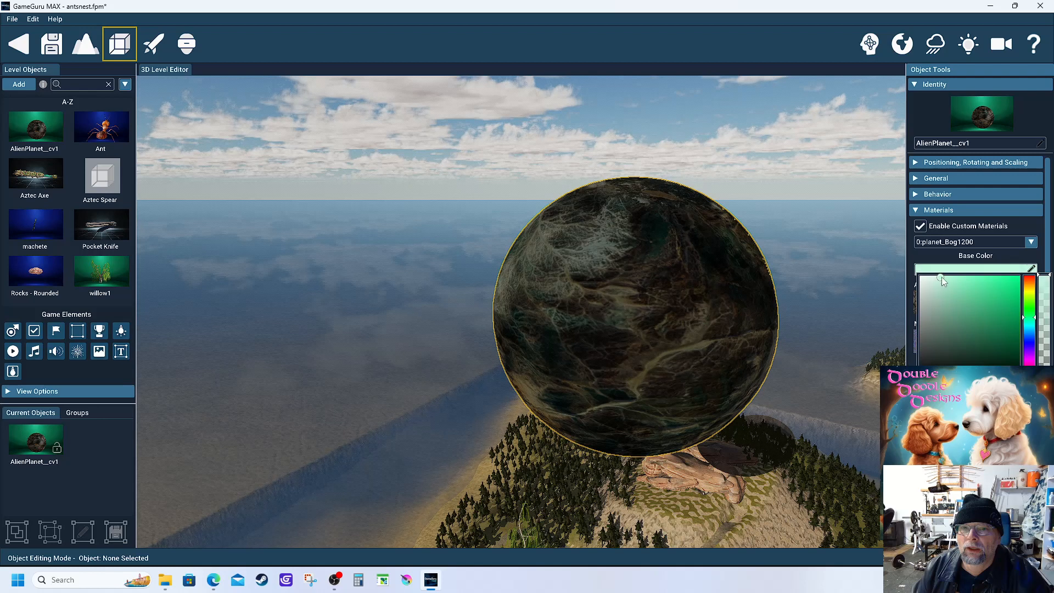
left_click(903, 393)
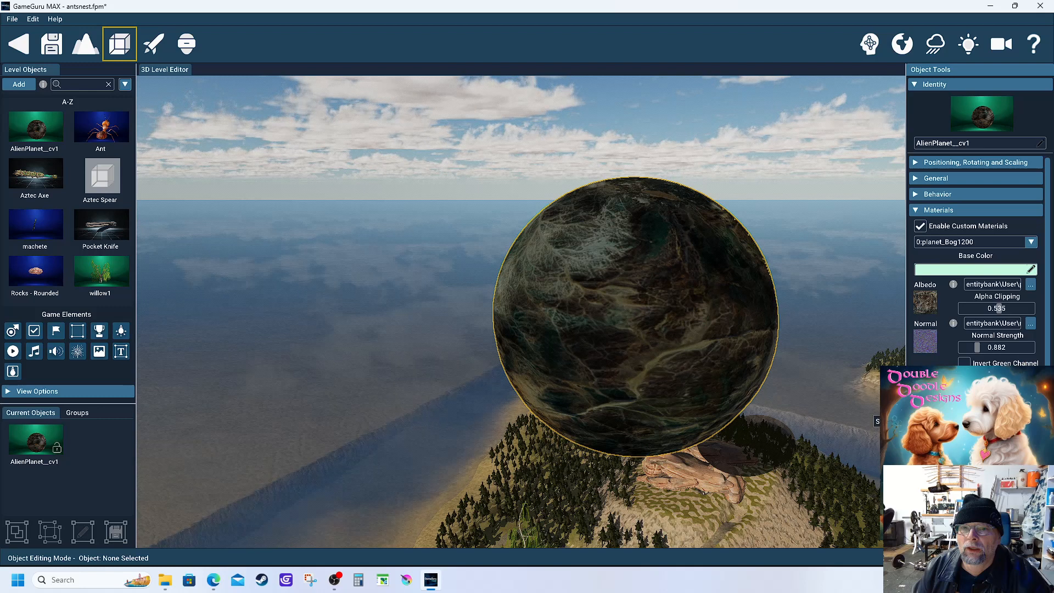
left_click(1030, 403)
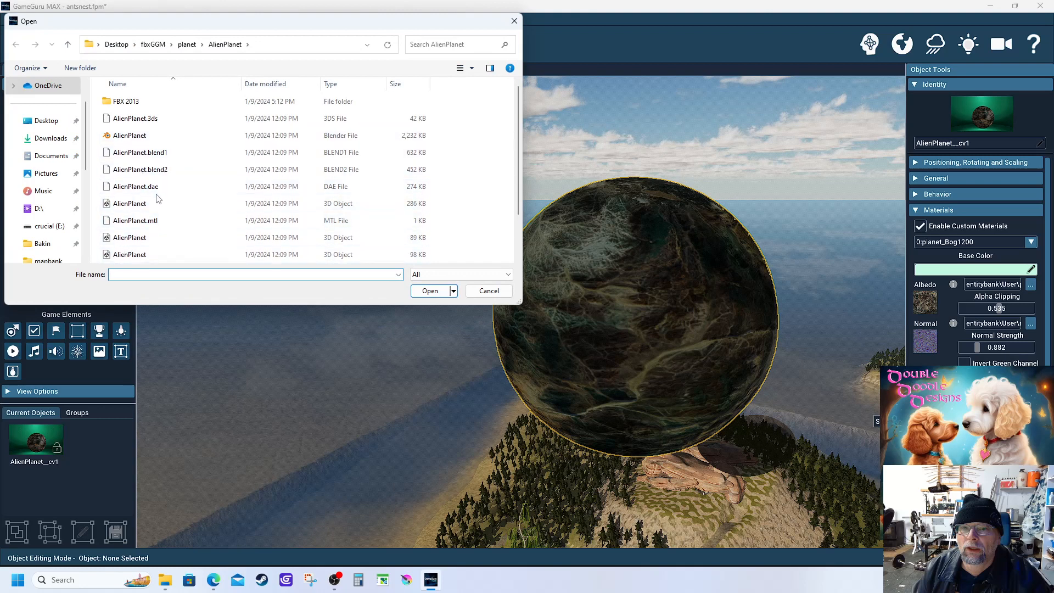
scroll(158, 197, "down", 1)
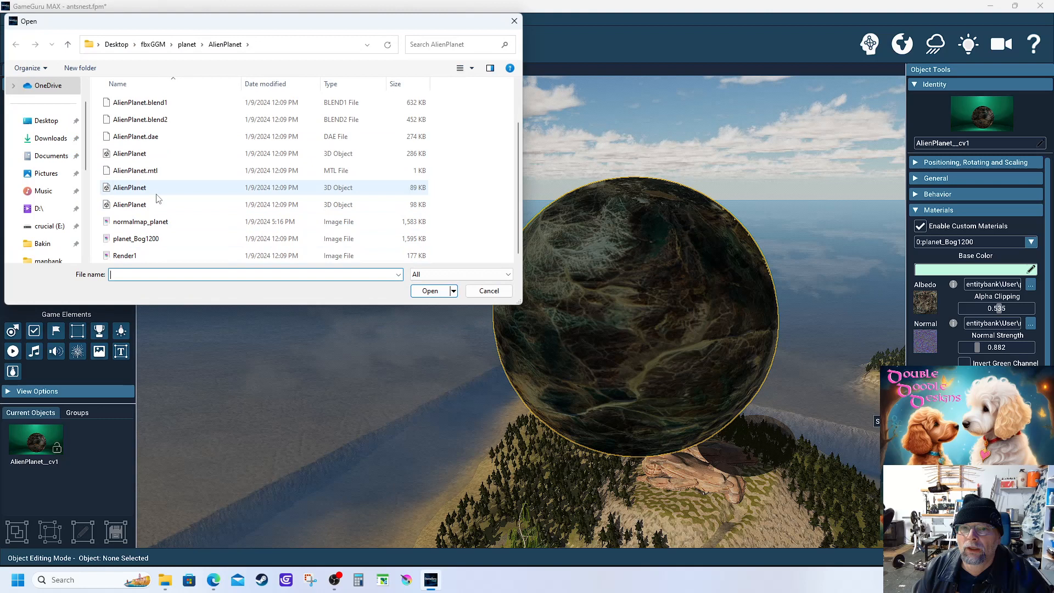
left_click(127, 241)
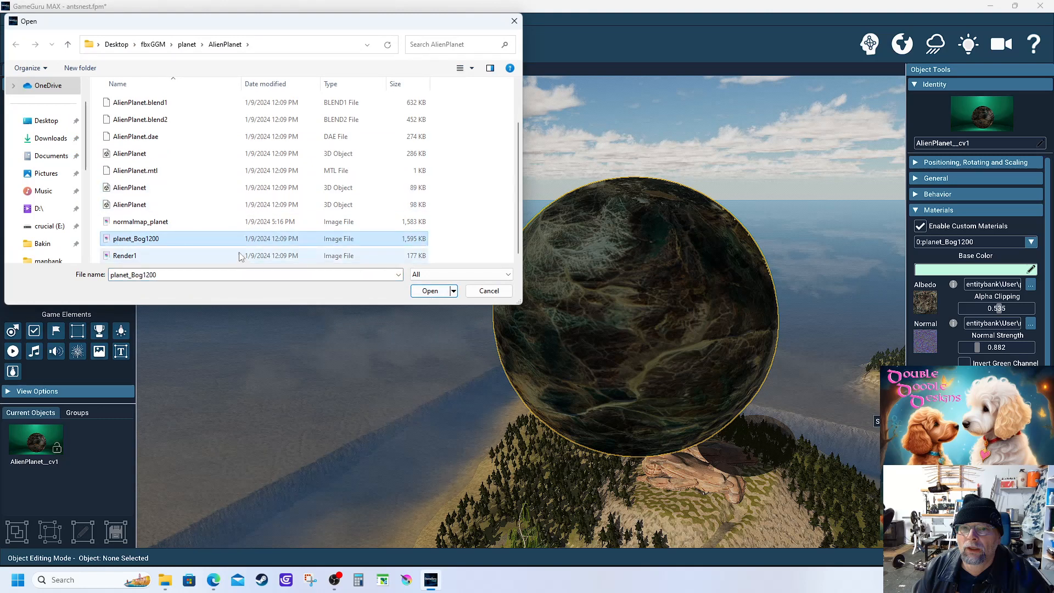
left_click(494, 293)
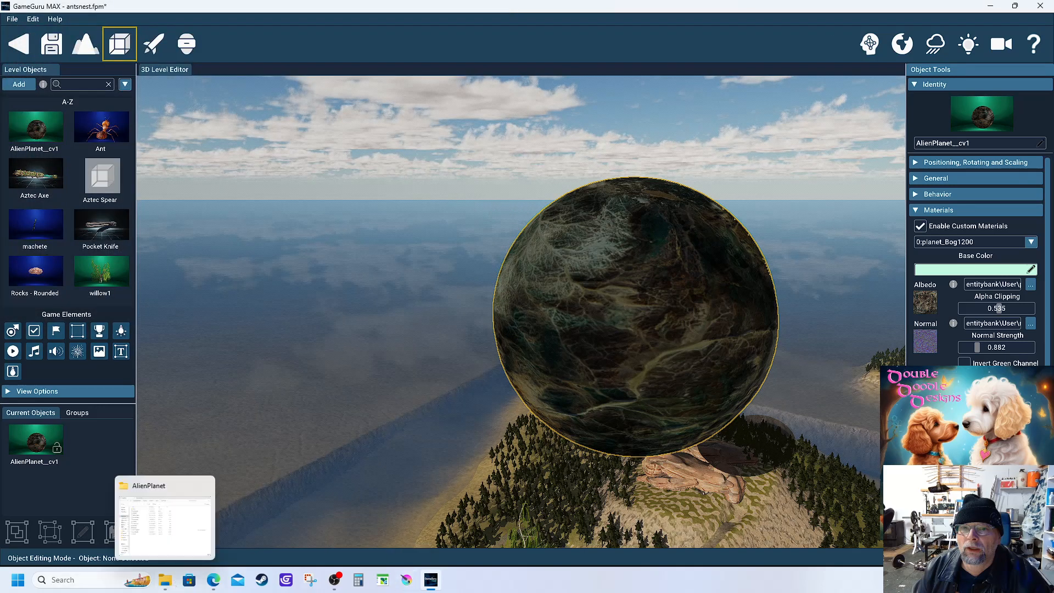
- Open planet_Bogemmisive.png in Krita and apply Color Balance with shadows red at -69 and midtones blue at 50
left_click(165, 580)
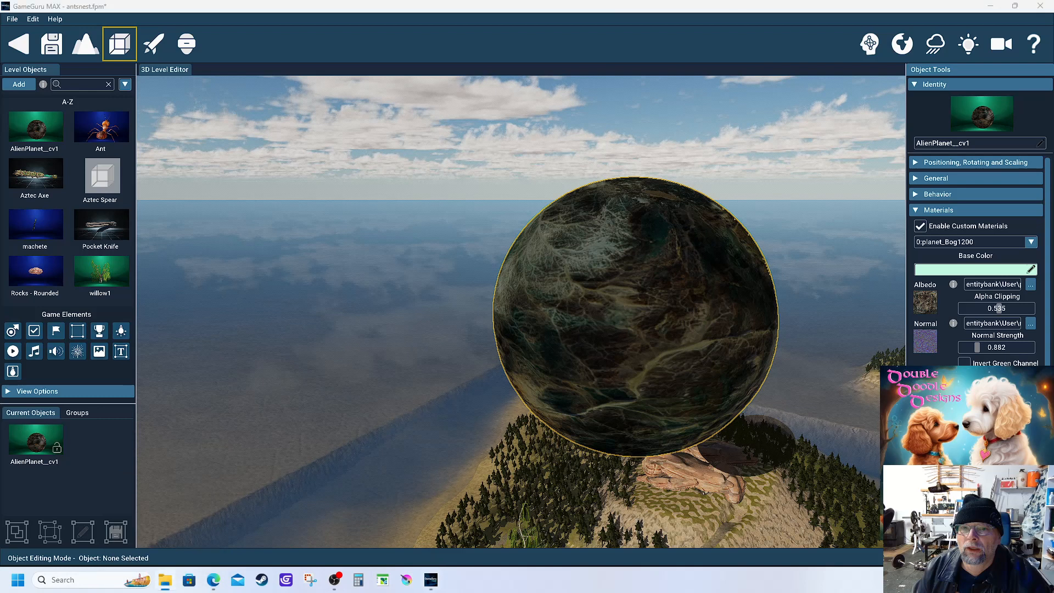
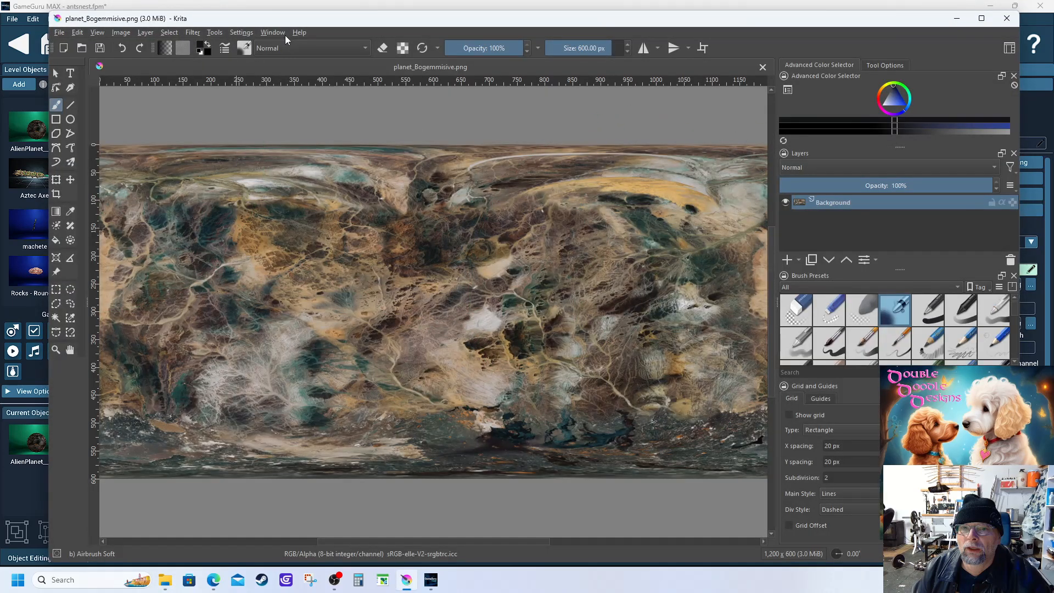
left_click(190, 33)
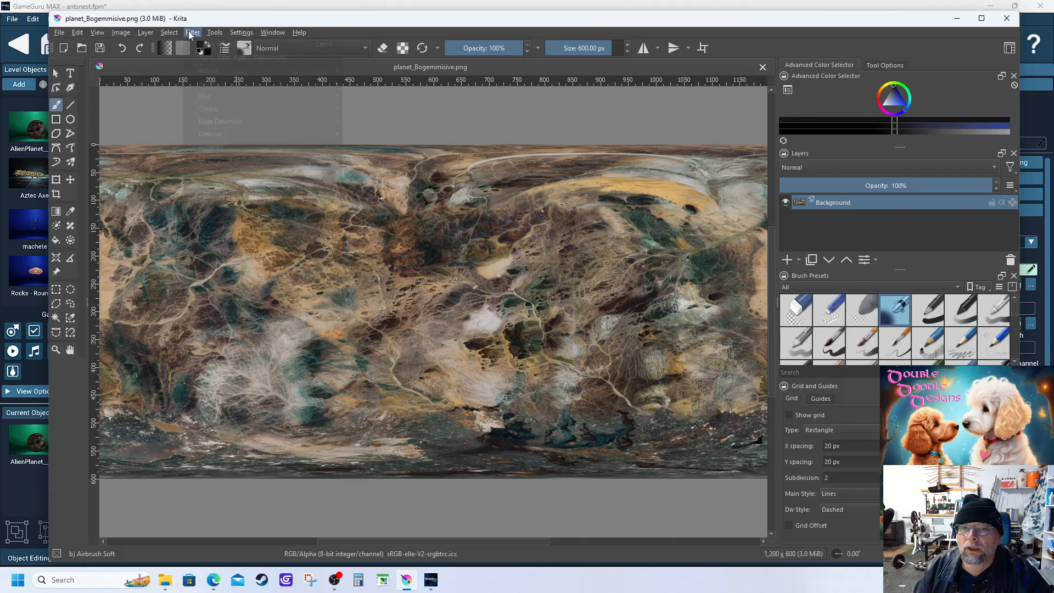
left_click(190, 33)
left_click(189, 33)
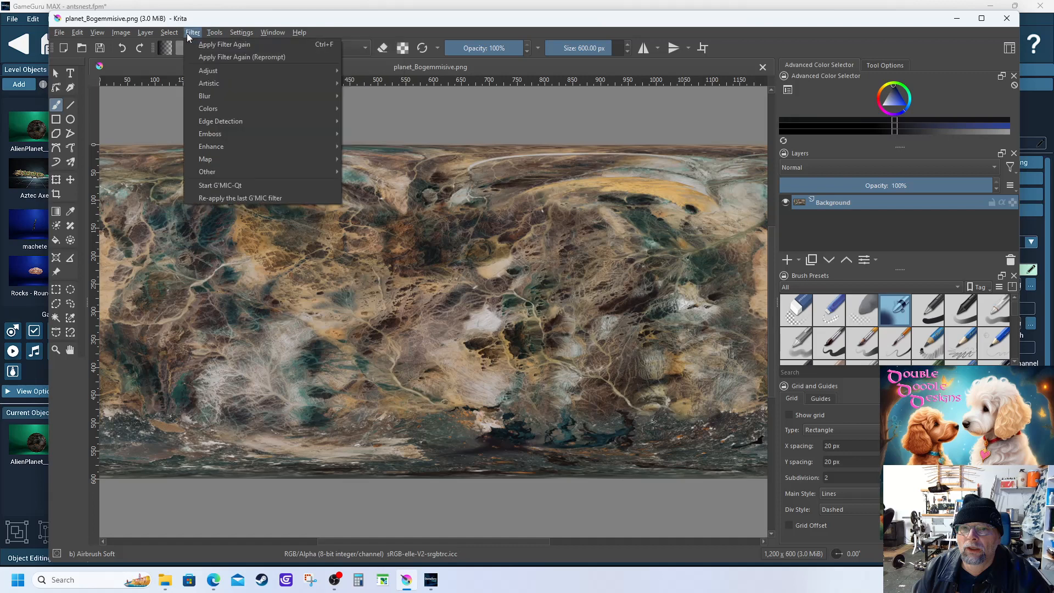
mouse_move(216, 76)
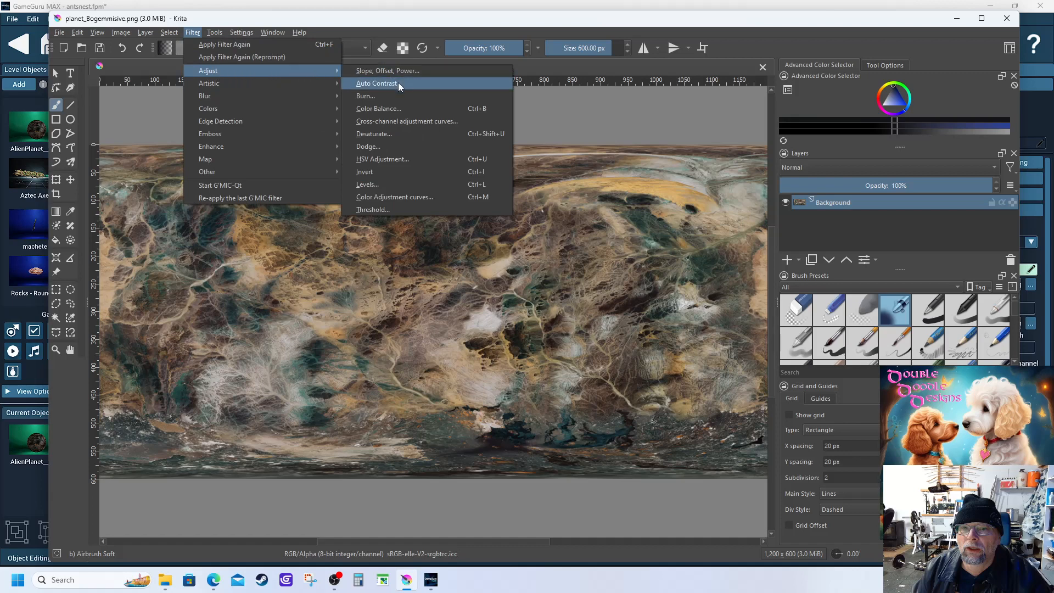
left_click(382, 108)
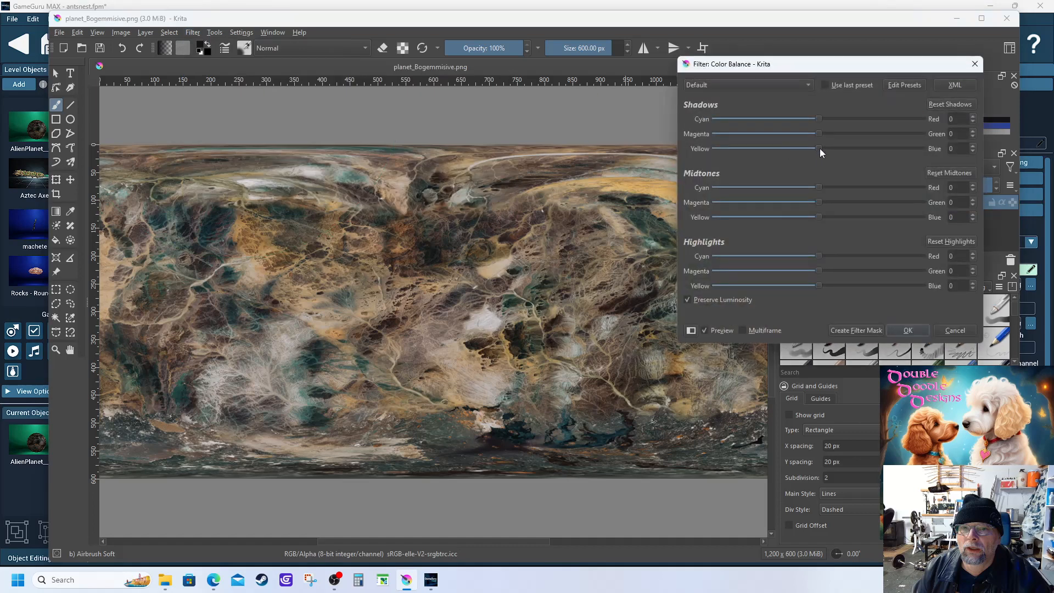
left_click_drag(817, 120, 747, 135)
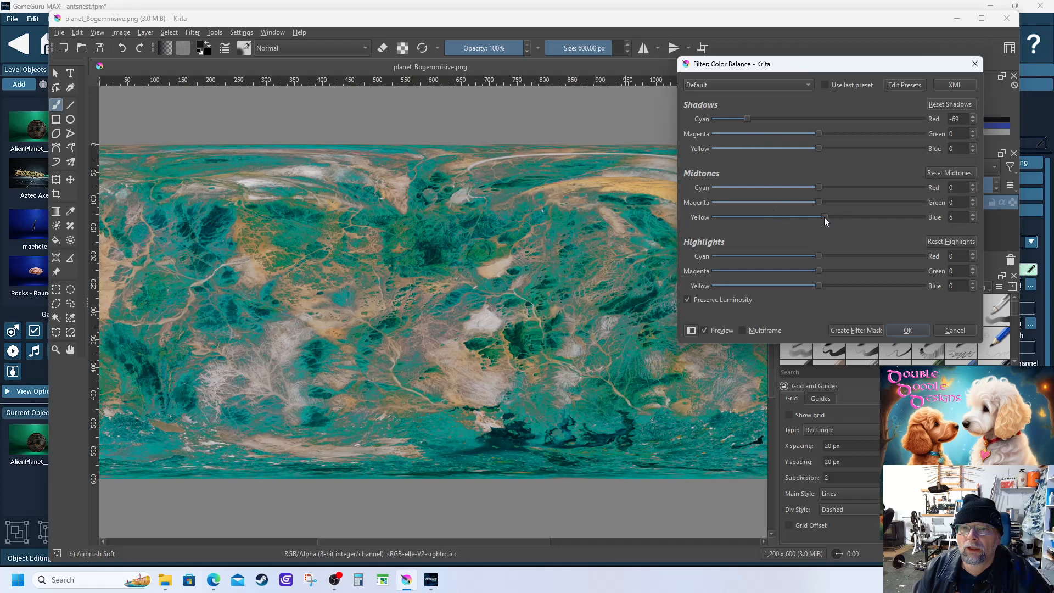
left_click_drag(832, 219, 870, 200)
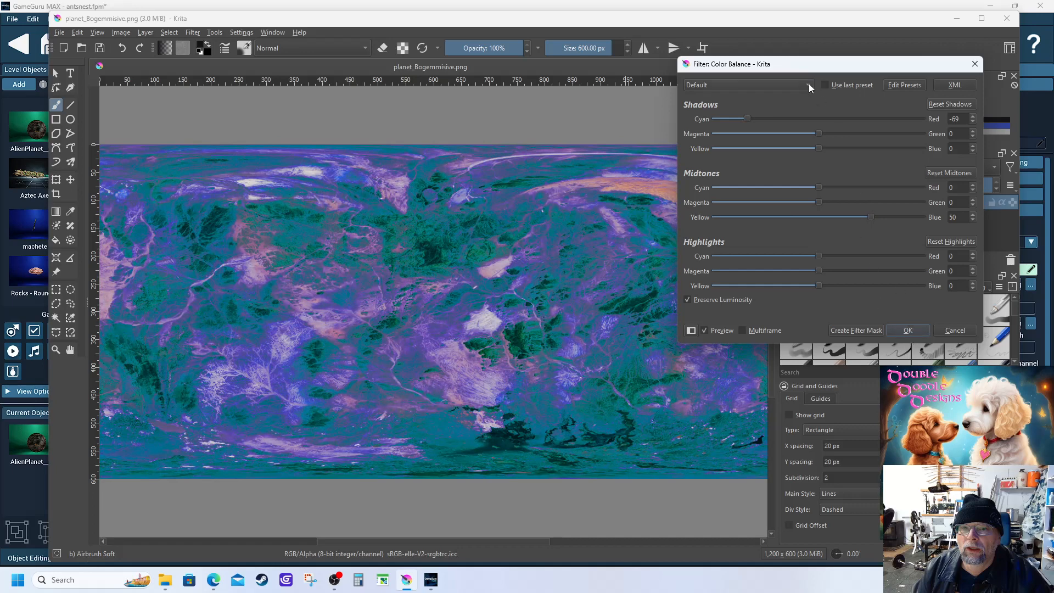
left_click(911, 331)
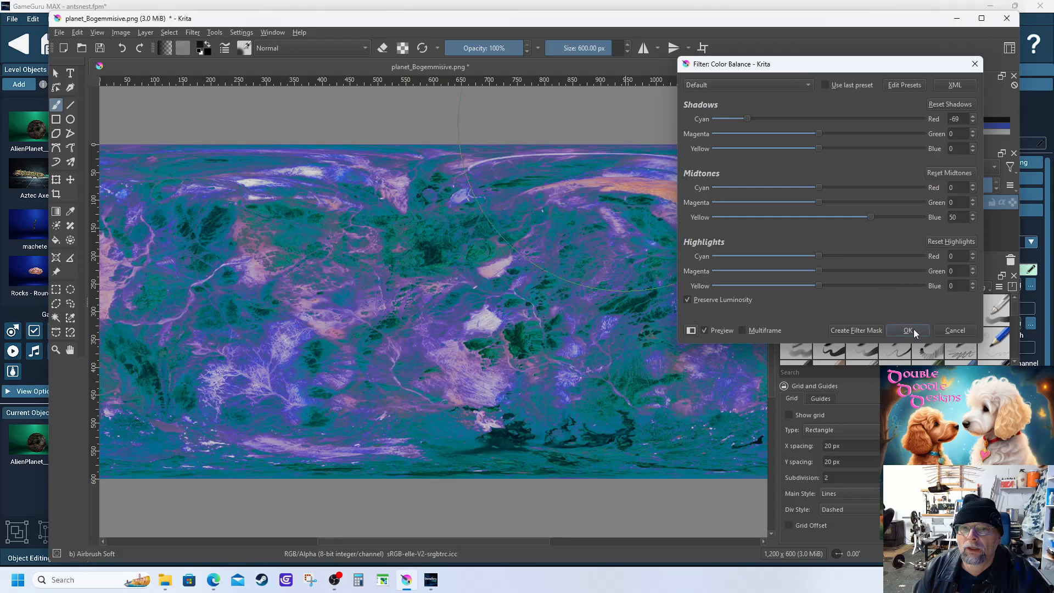
- Brighten the texture with the Levels filter by raising the output black level to 85
left_click(190, 34)
mouse_move(256, 83)
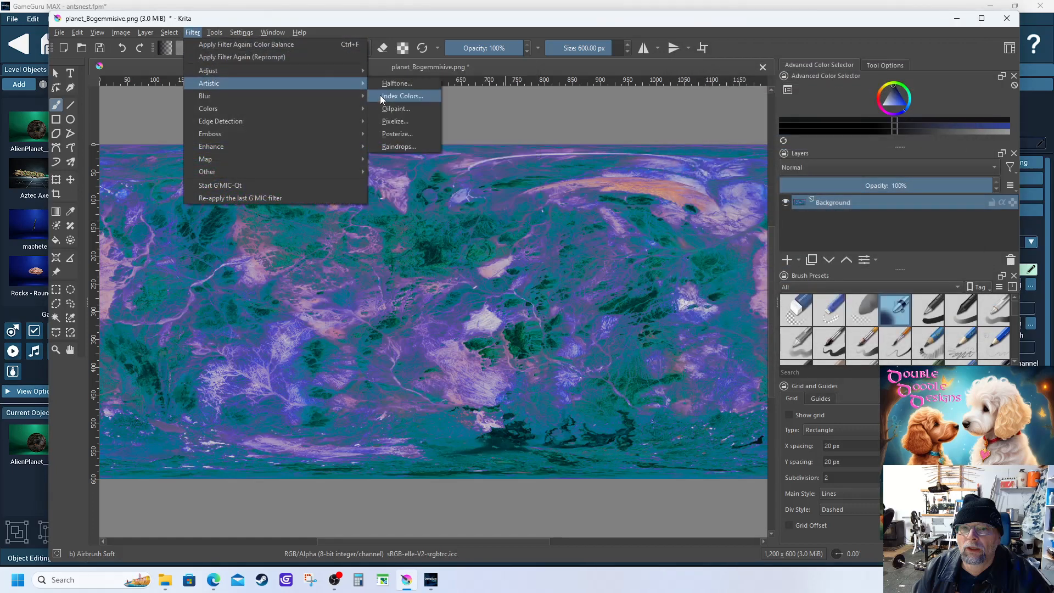
mouse_move(219, 72)
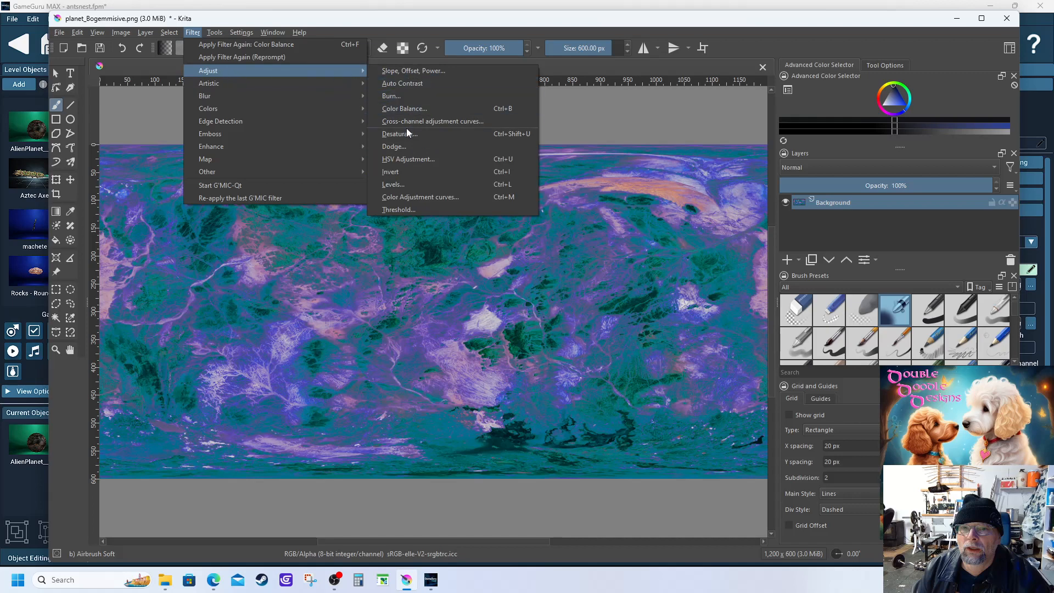
left_click(412, 183)
left_click(775, 89)
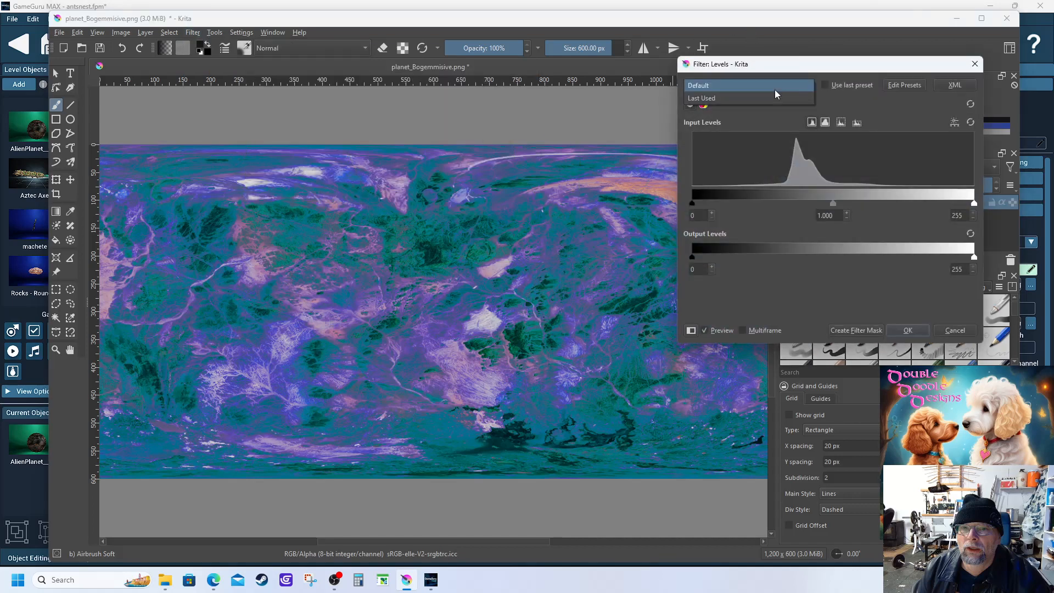
left_click(774, 90)
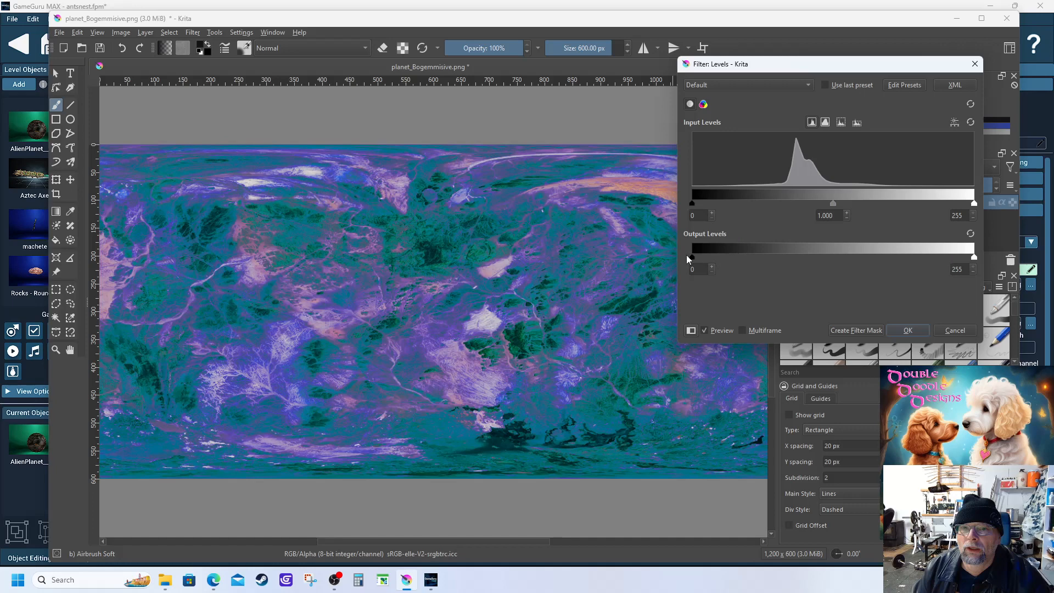
left_click_drag(692, 259, 871, 262)
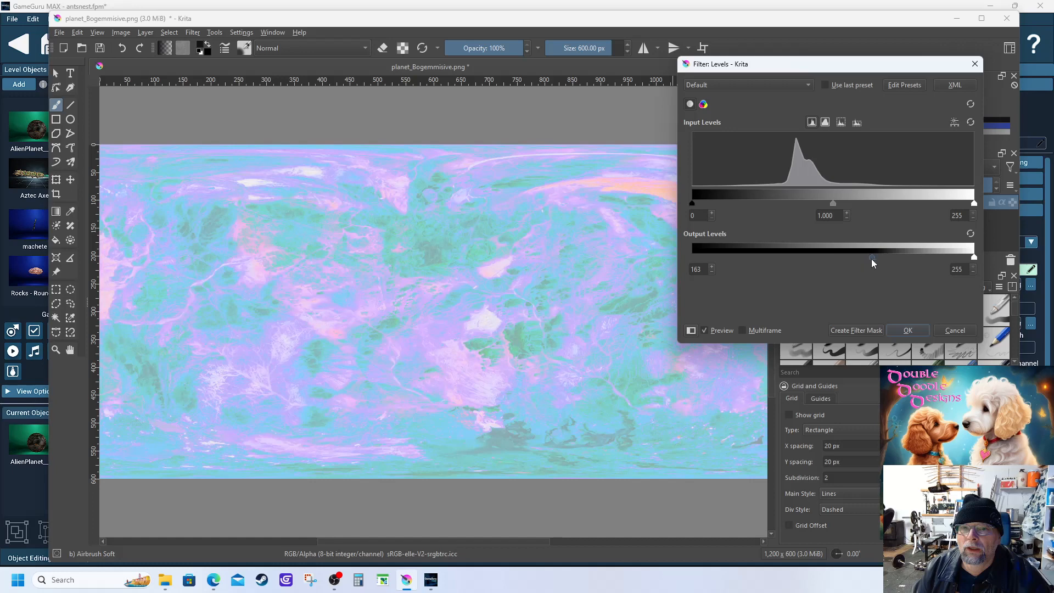
left_click_drag(872, 260, 792, 262)
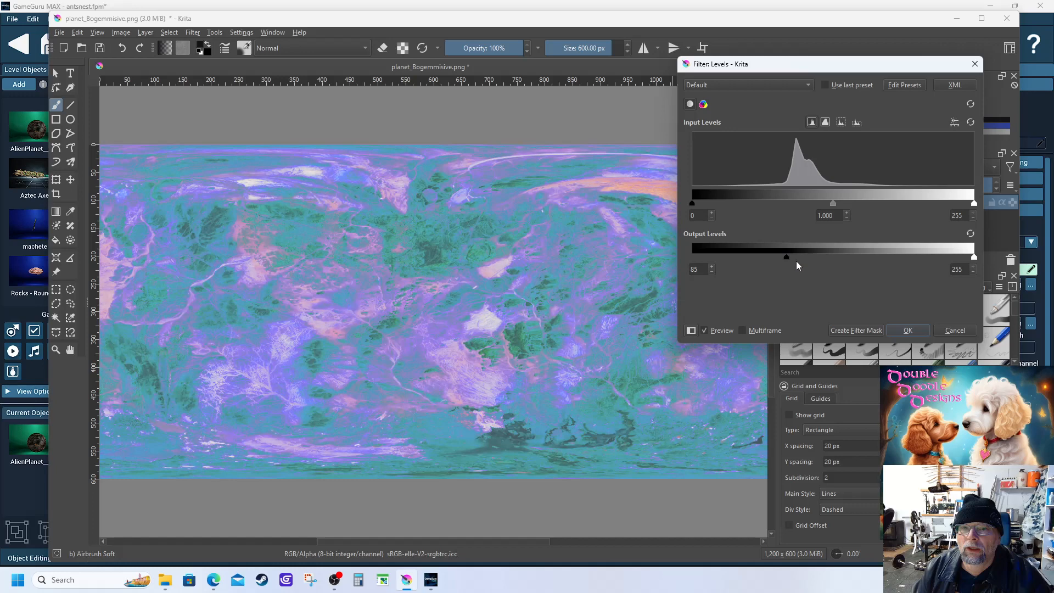
left_click(905, 330)
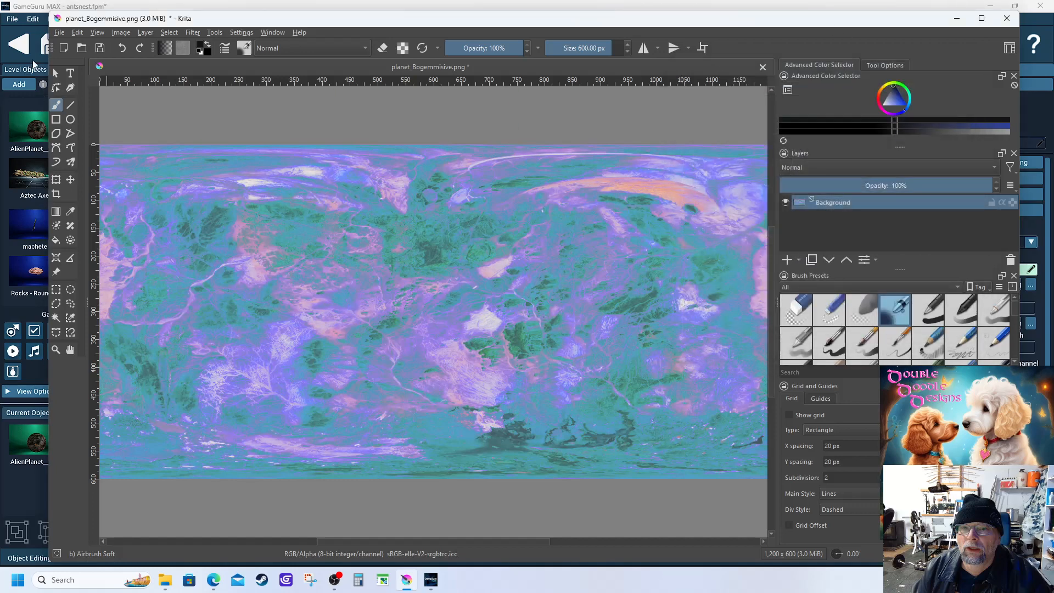
- Save the recolored planet_Bogemmisive.png with the existing PNG options and close Krita
left_click(99, 49)
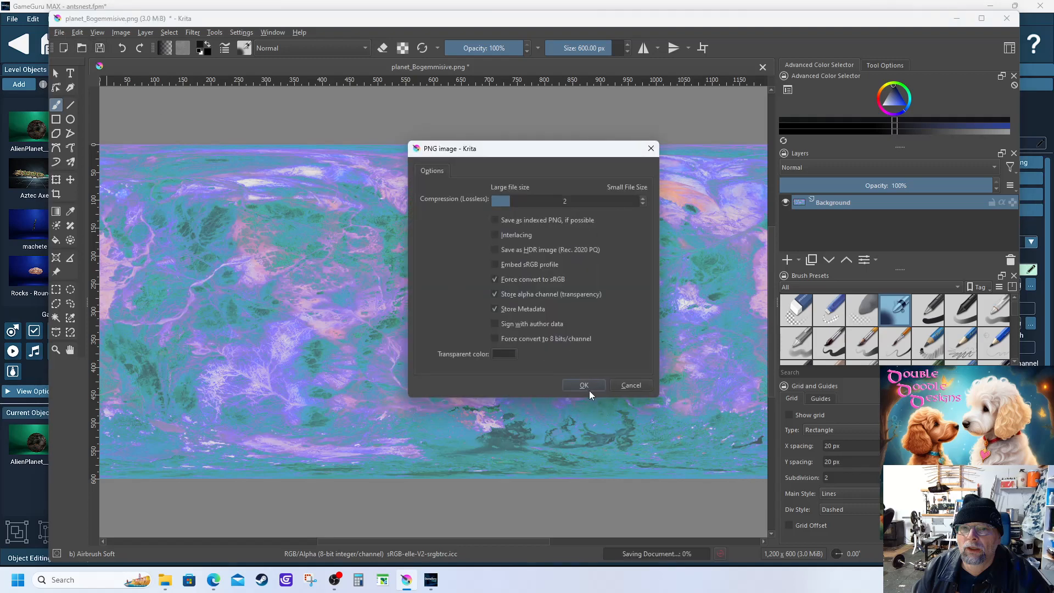
left_click(585, 386)
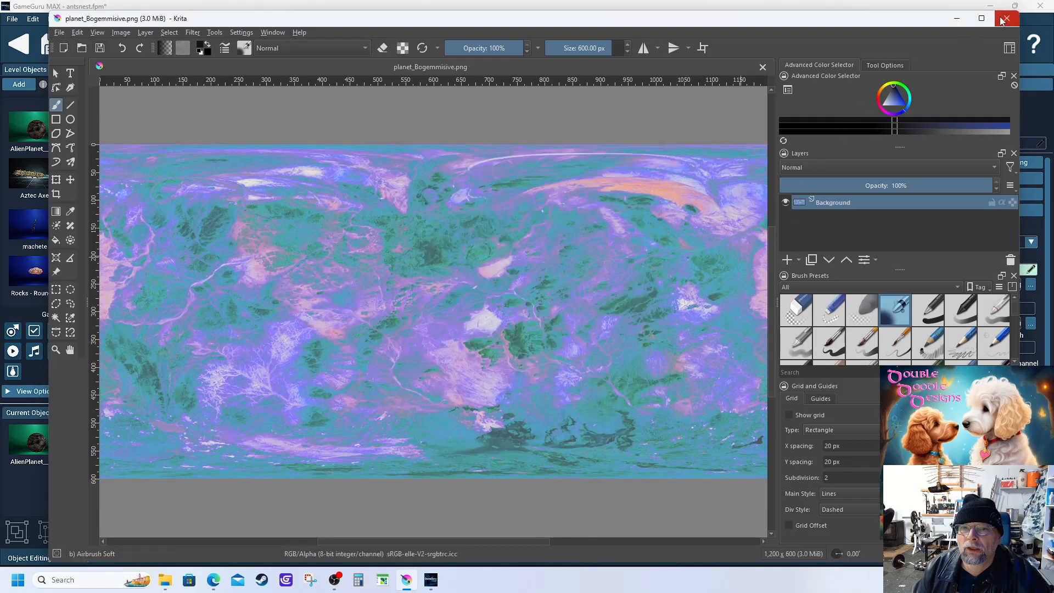
left_click(1001, 20)
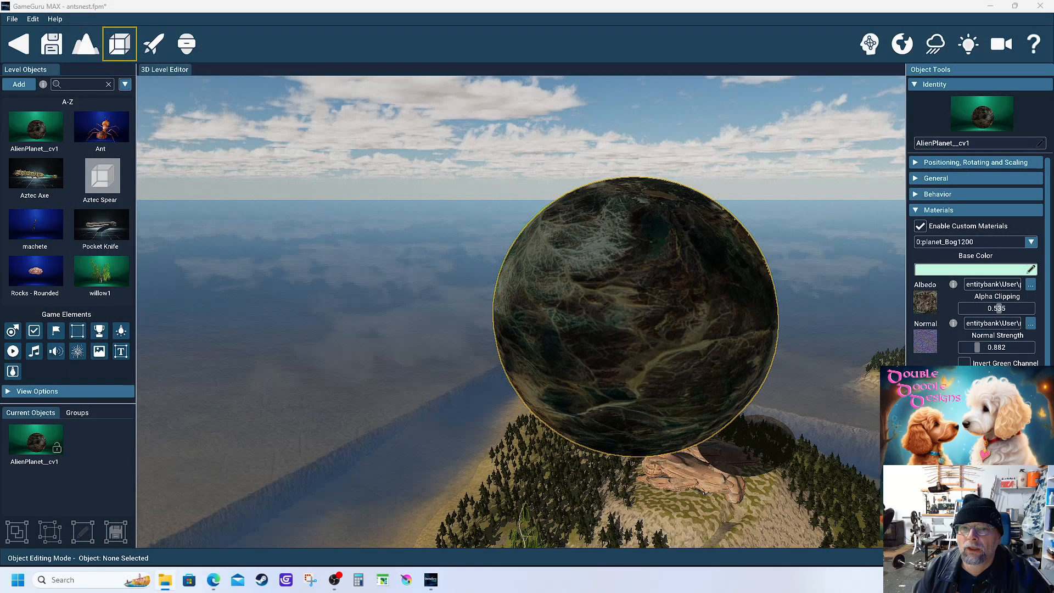
- Load the planet_Bogemmisive image from the AlienPlanet folder as the emissive texture of the planet's material in GameGuru MAX
left_click(1029, 402)
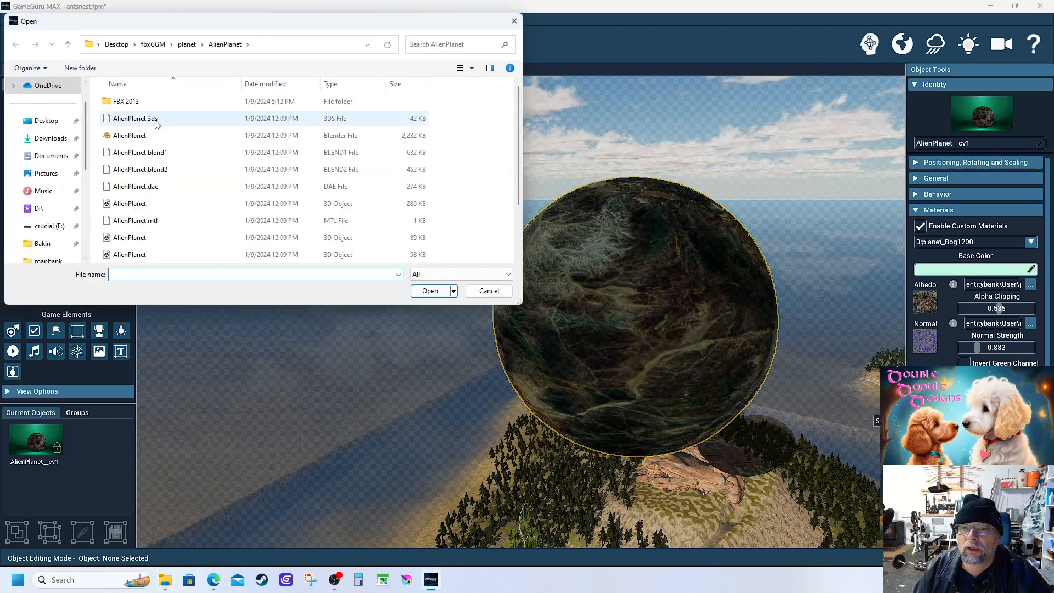
scroll(165, 142, "down", 2)
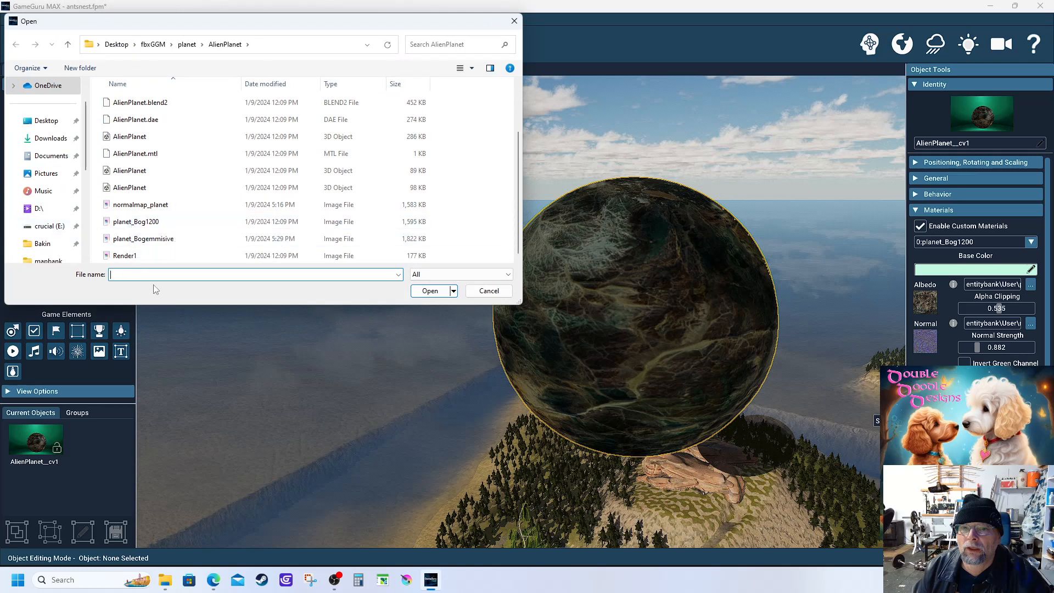
left_click(147, 238)
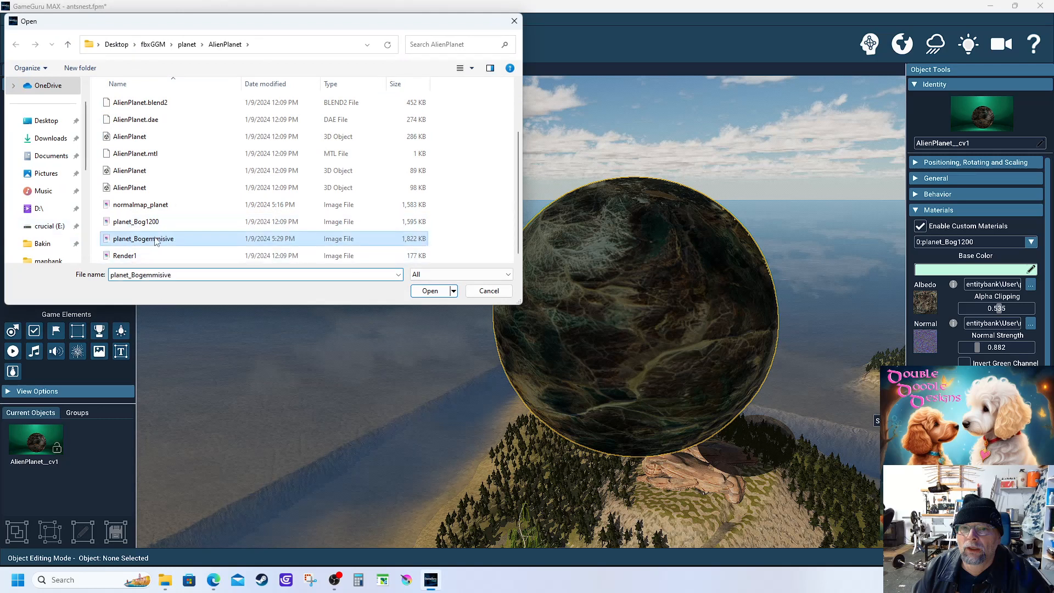
left_click(432, 291)
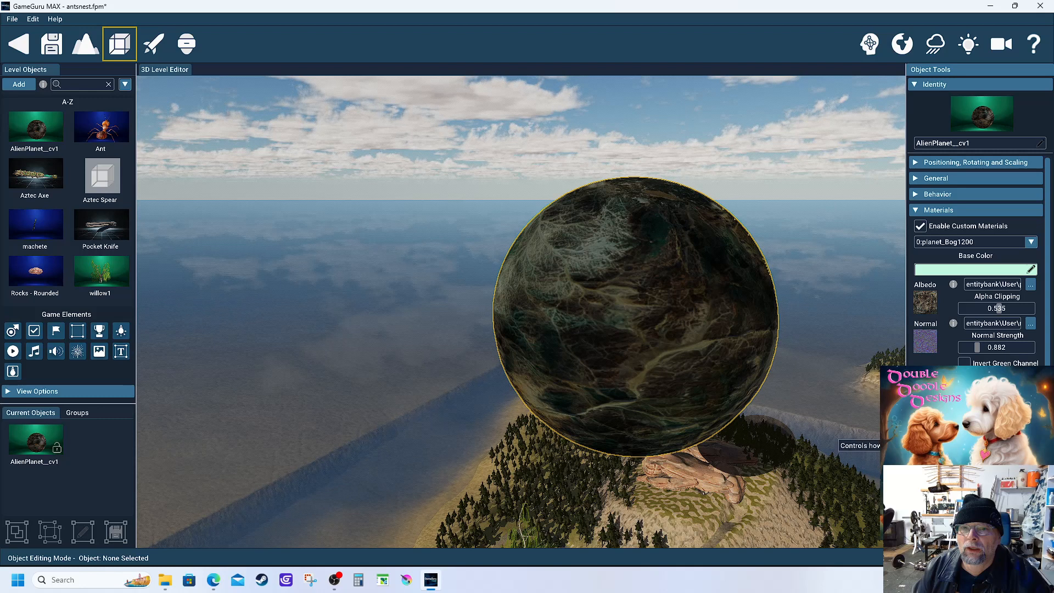
- Save the antsnest level, test-play it looking up at the sky, and return to the editor
left_click(33, 19)
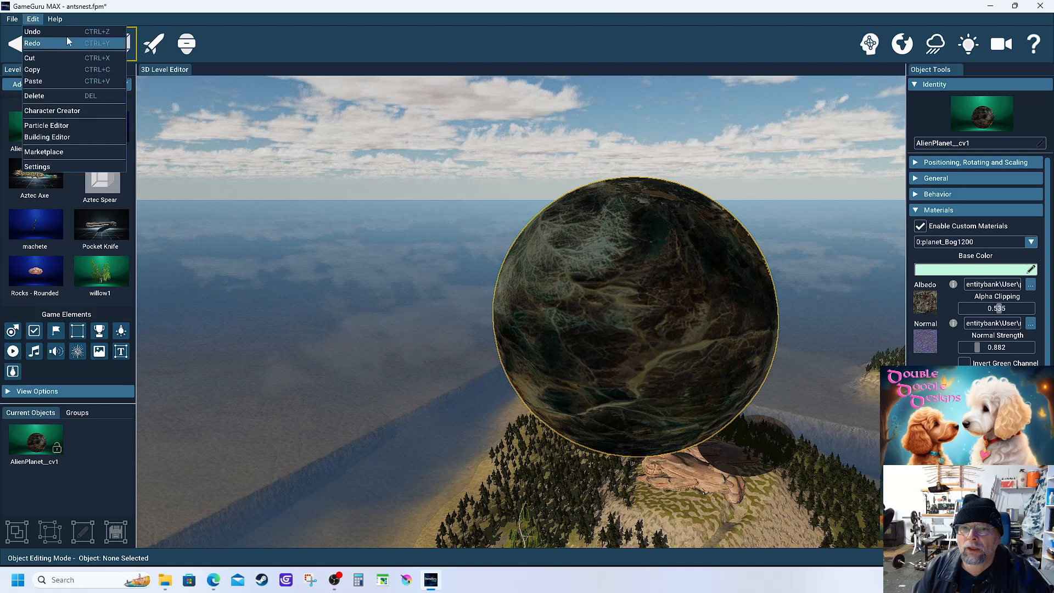
left_click(291, 39)
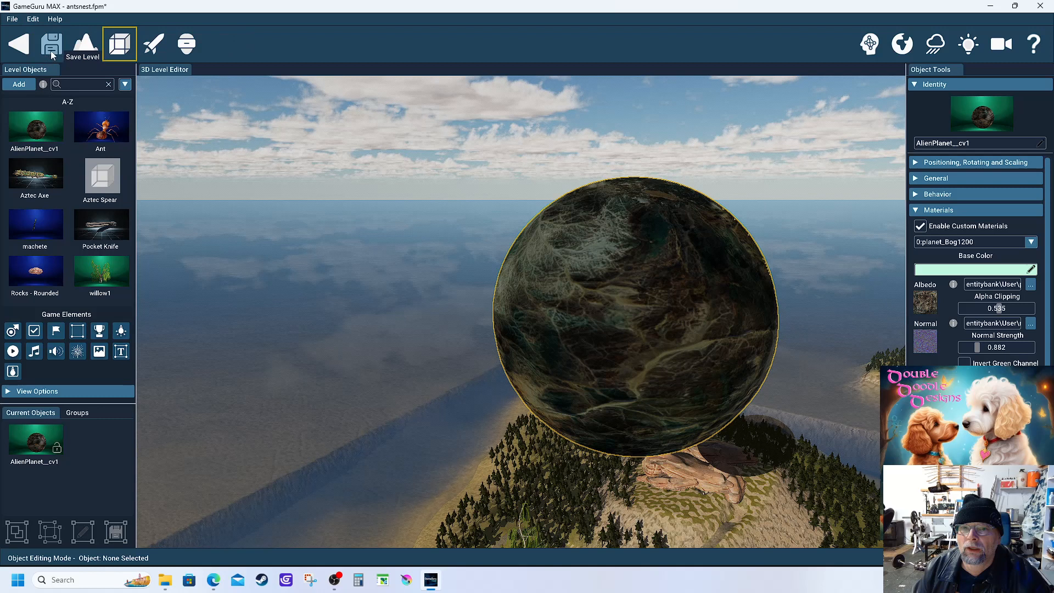
left_click(50, 50)
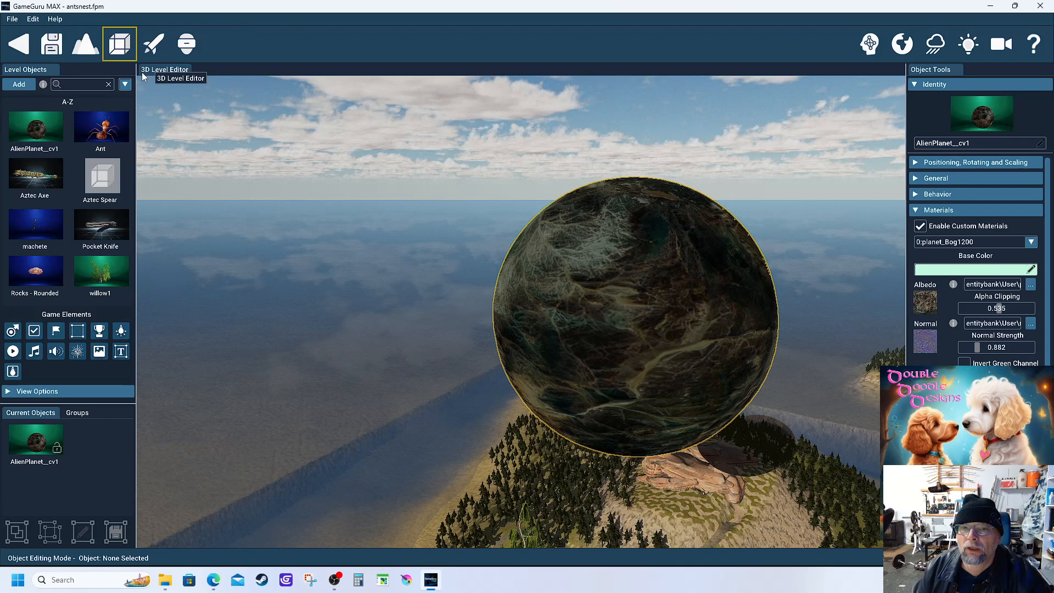
left_click(153, 45)
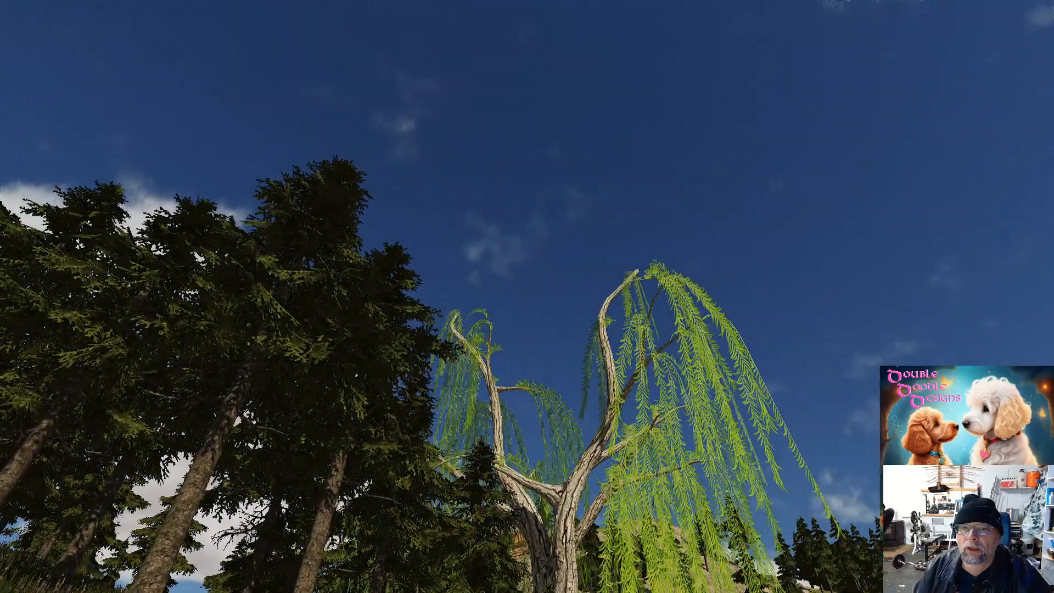
key("Escape")
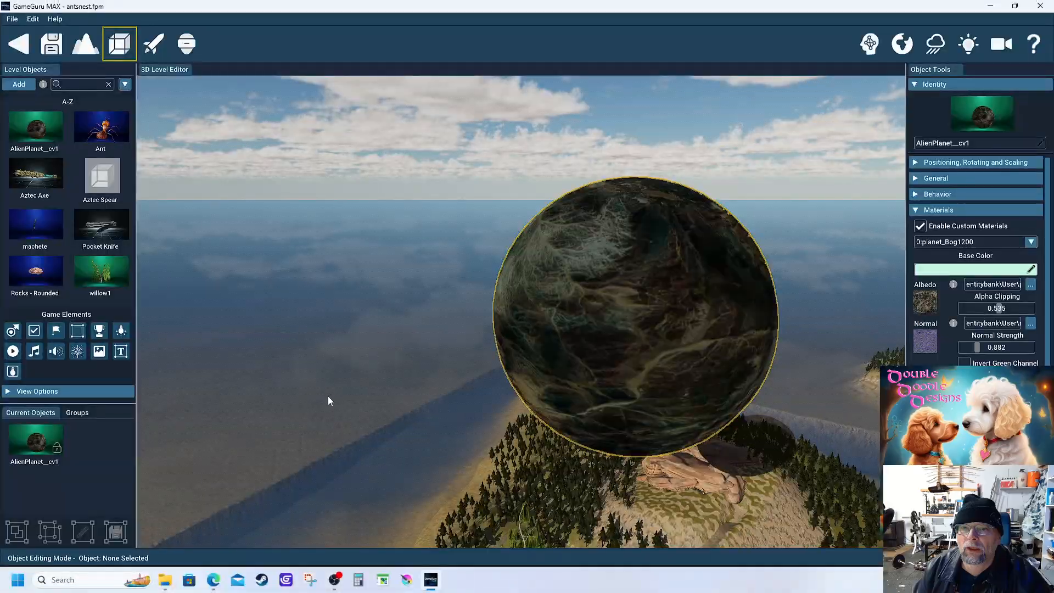
left_click(75, 355)
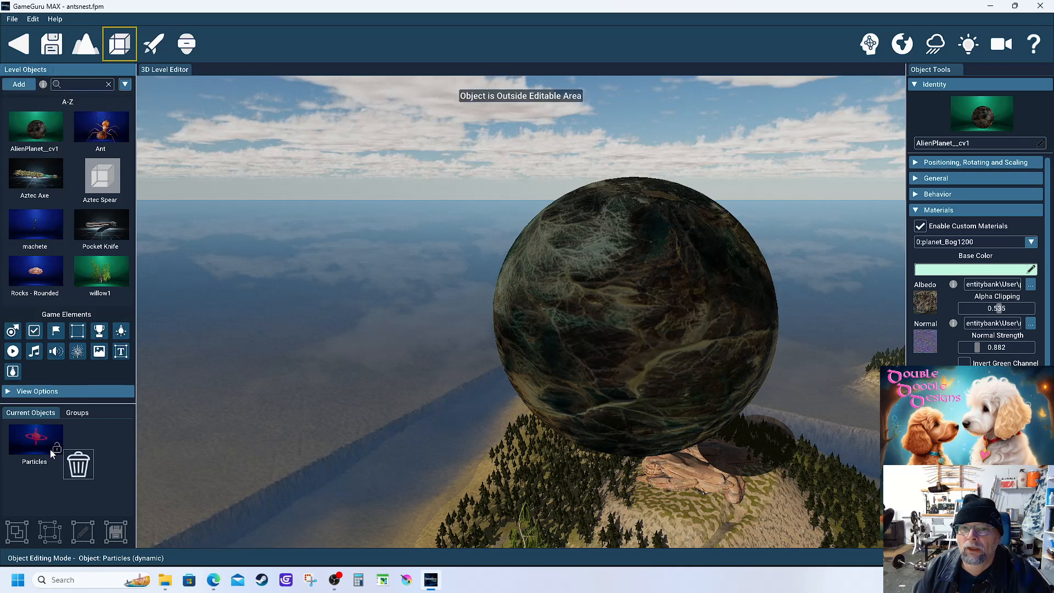
left_click(13, 20)
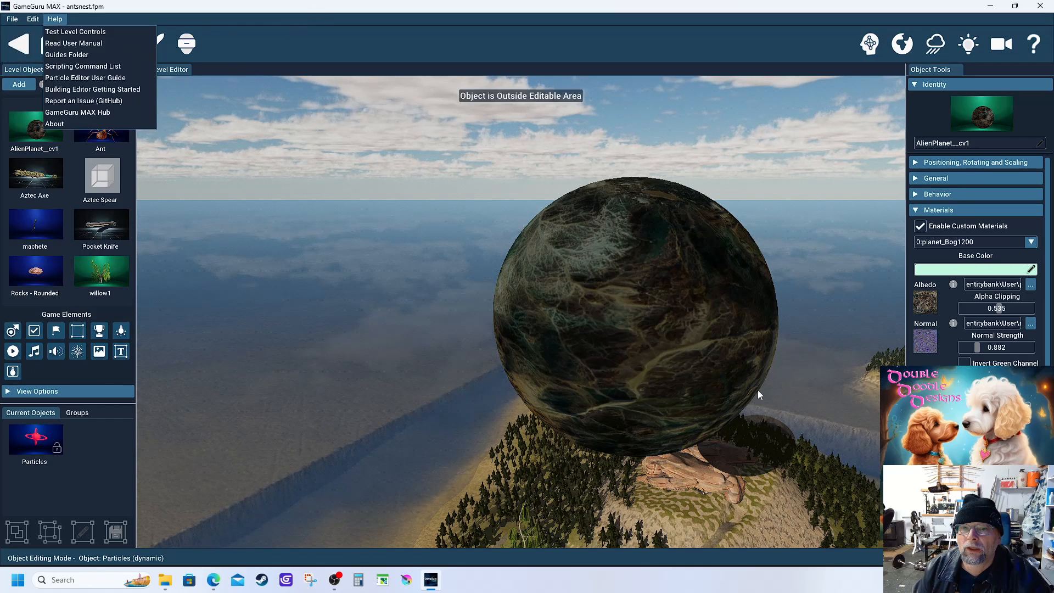
left_click(32, 444)
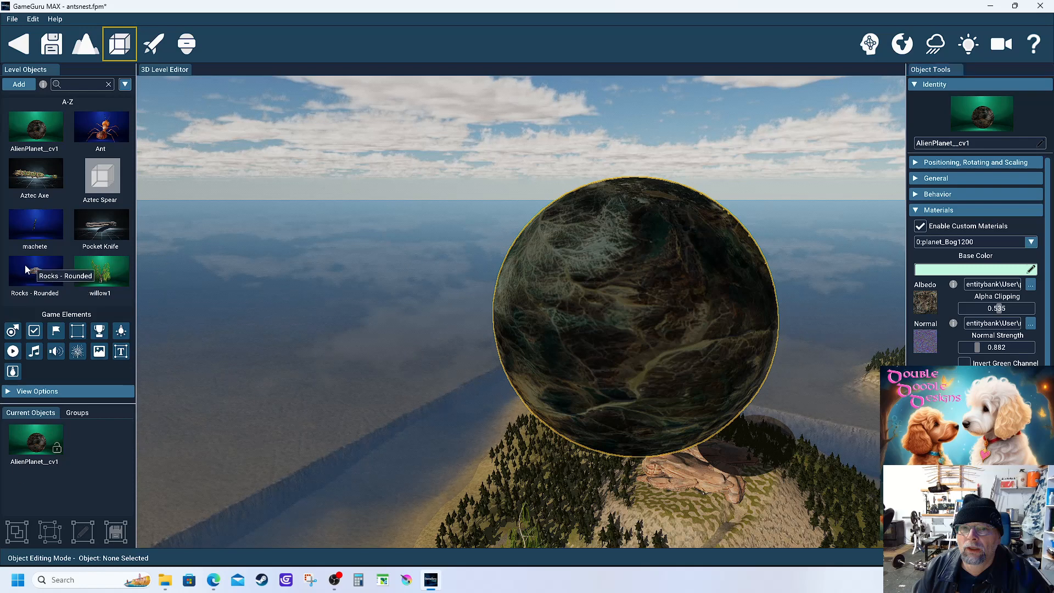
- Place a Particles element near the planet's lower edge and choose the white vertical plume as its particle effect
left_click(78, 351)
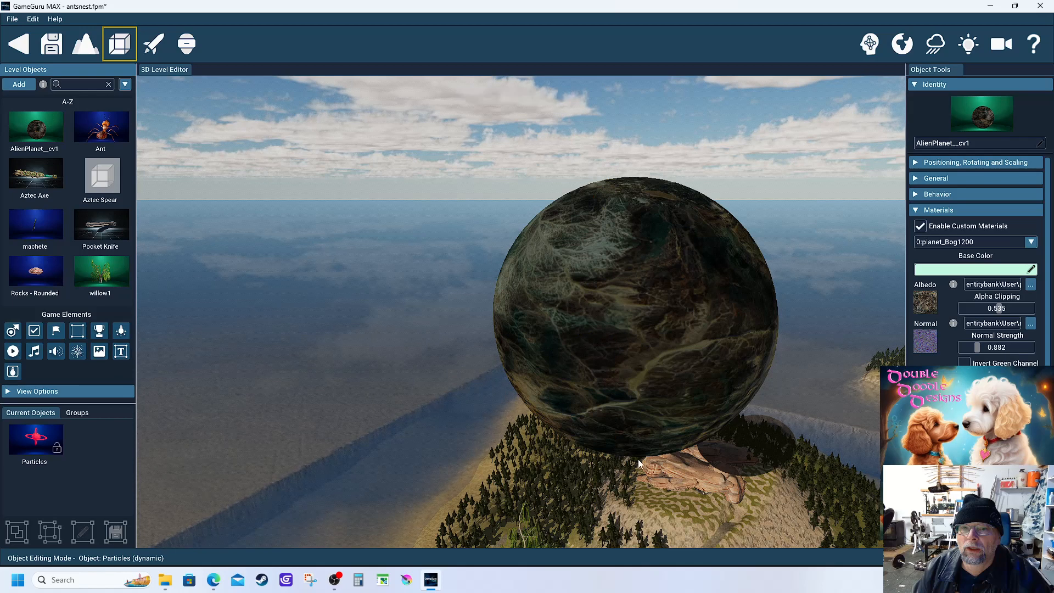
left_click(716, 421)
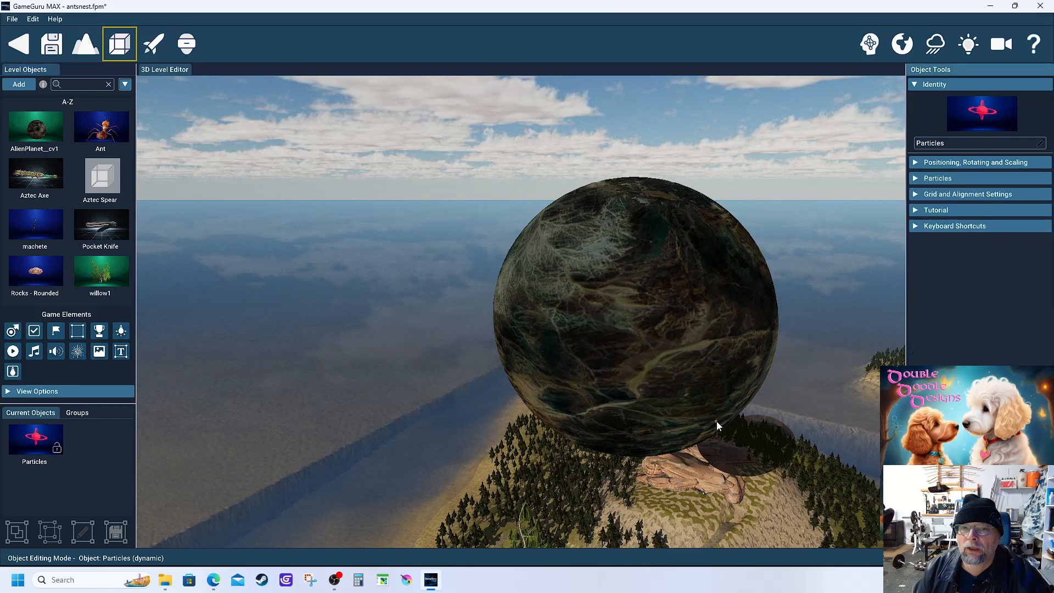
left_click(920, 178)
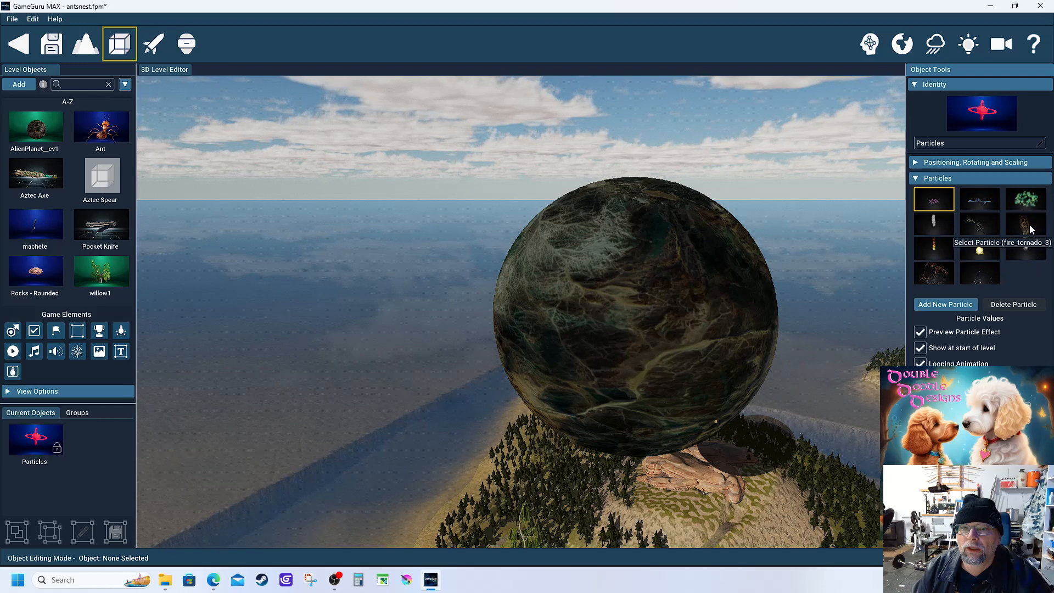
left_click(945, 221)
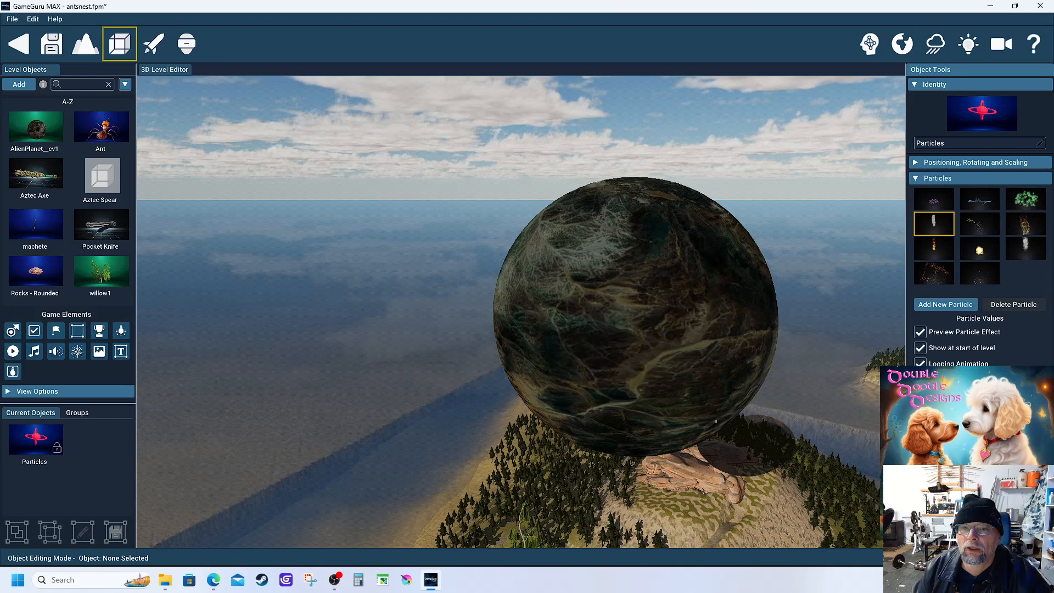
- Test-play the level looking up at the planet, return to the editor, and open the Particles element's positioning, rotating and scaling settings
left_click(154, 45)
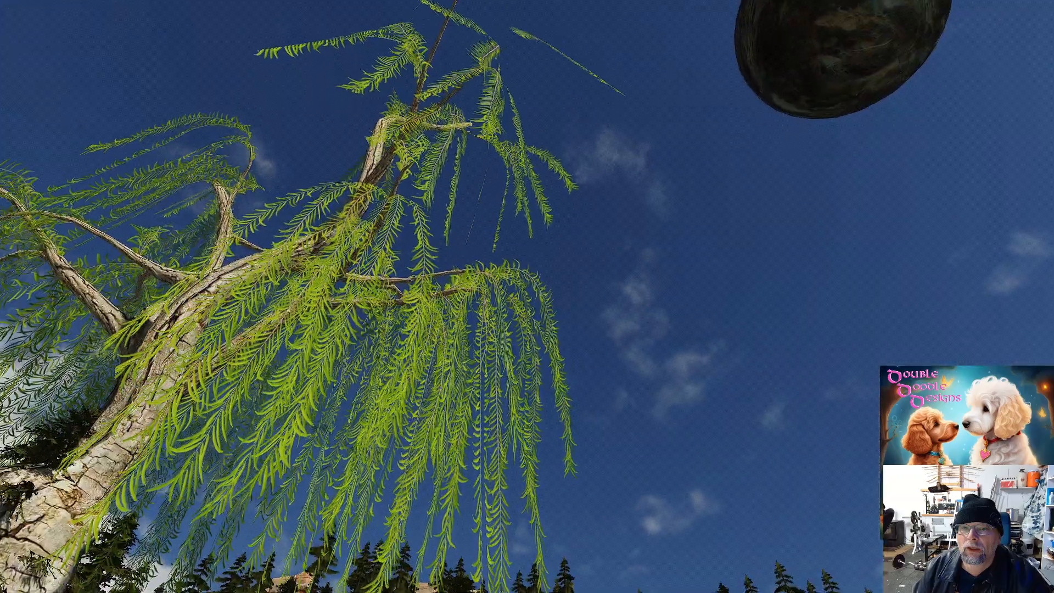
key("Escape")
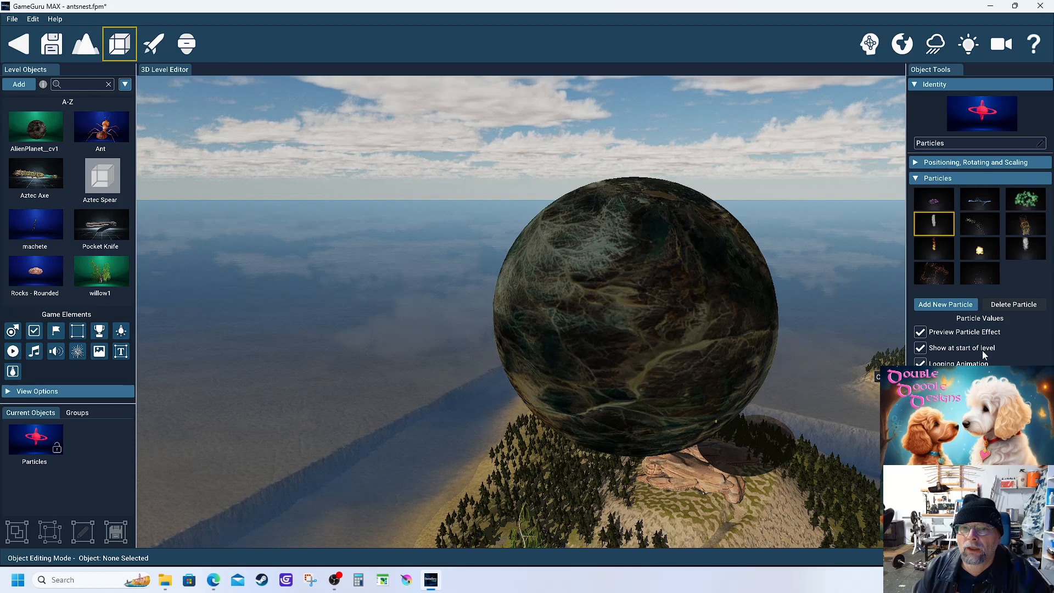
left_click(914, 163)
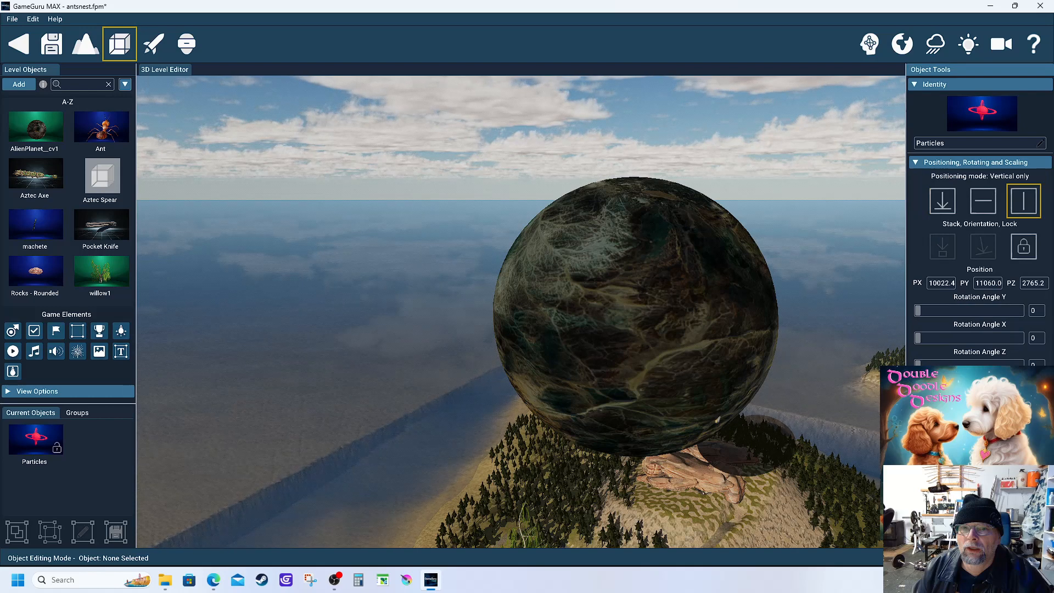
left_click(915, 162)
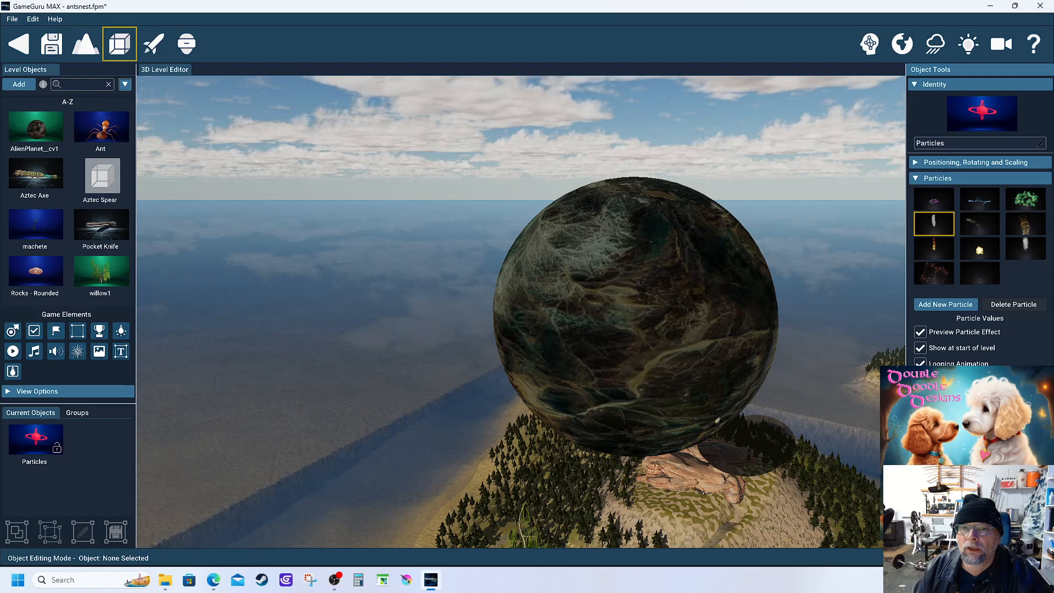
left_click(917, 180)
left_click(921, 164)
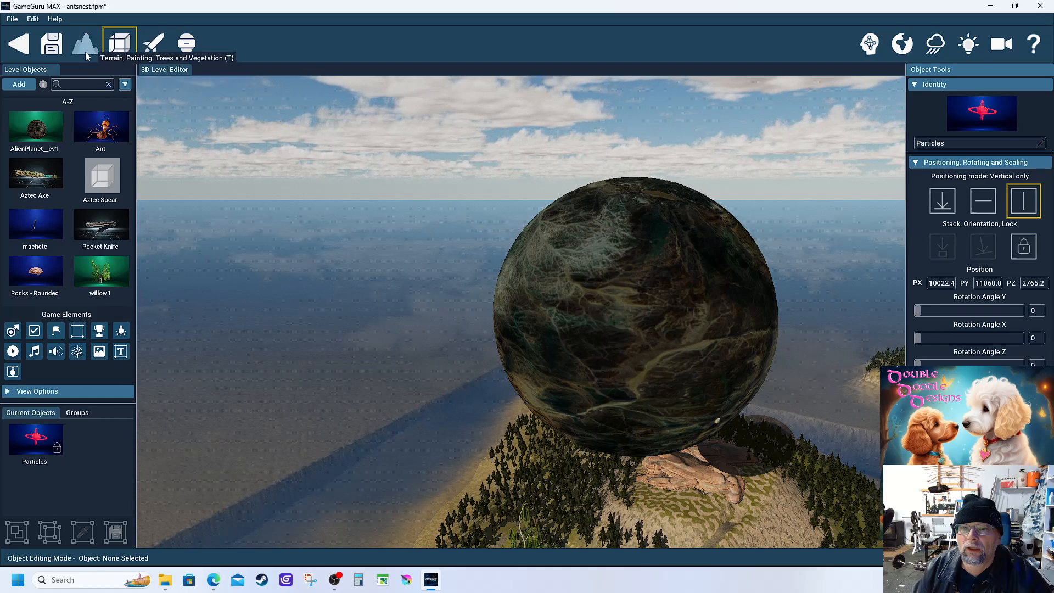
- Test-play the level again, walking forward past the willow to view the planet against the sky, and return to the editor
left_click(154, 45)
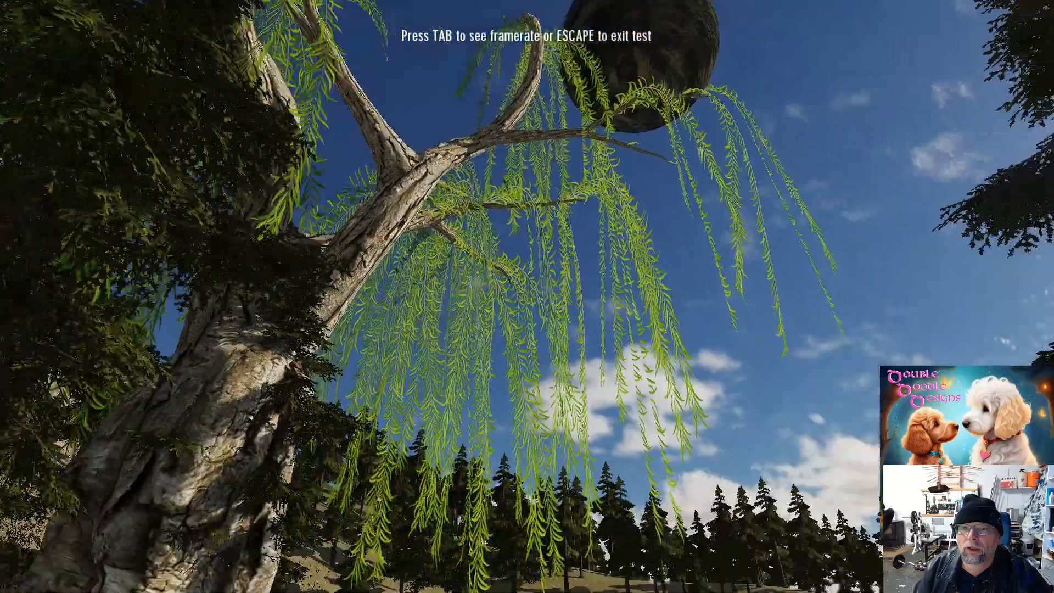
key("w")
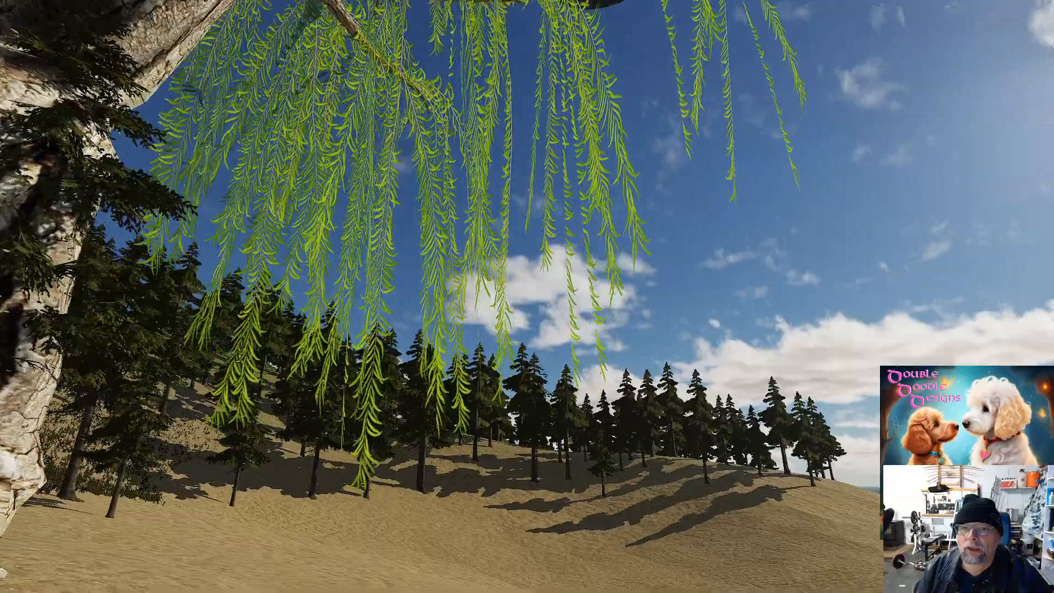
key("w")
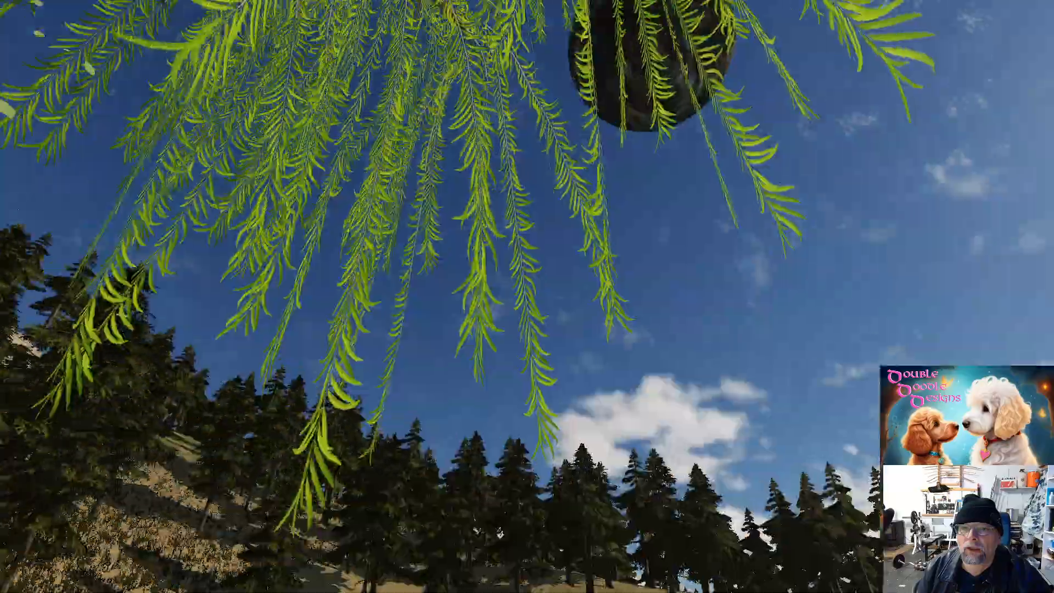
key("w")
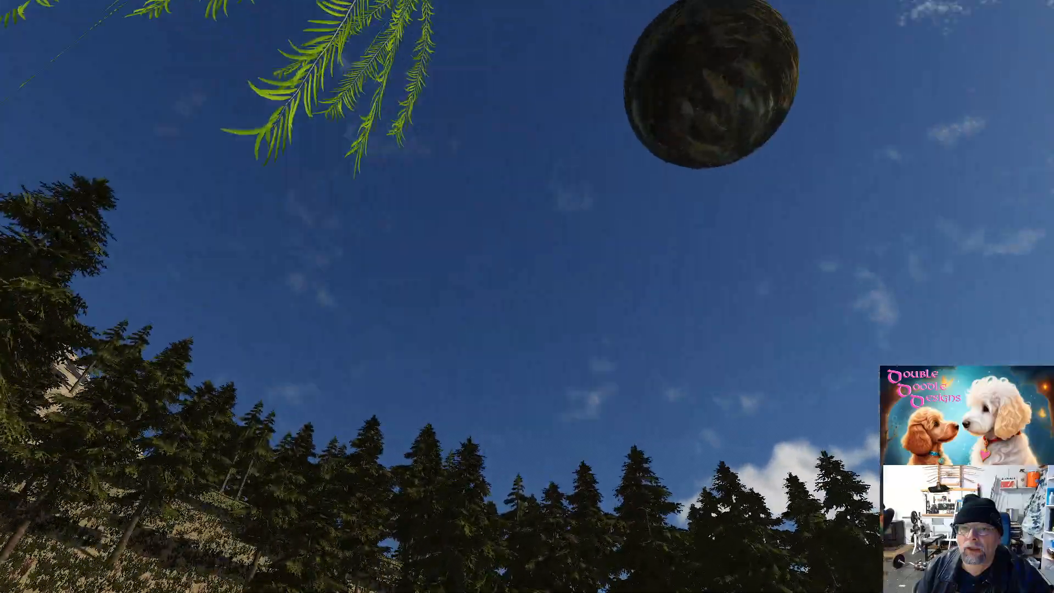
key("w")
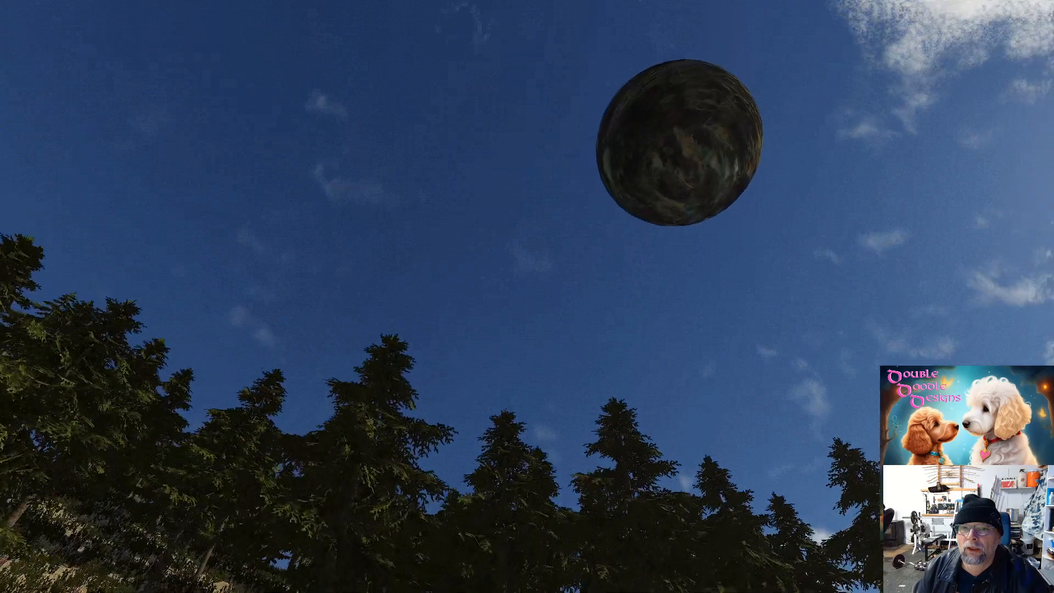
key("w")
key("Escape")
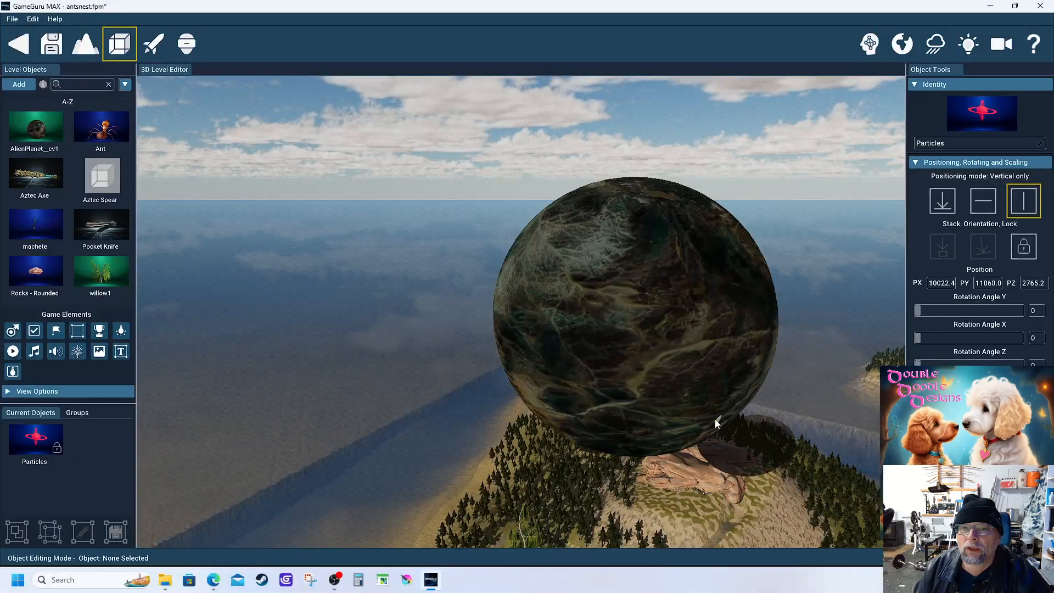
- Delete the Particles element placed on the planet's surface
scroll(717, 423, "up", 5)
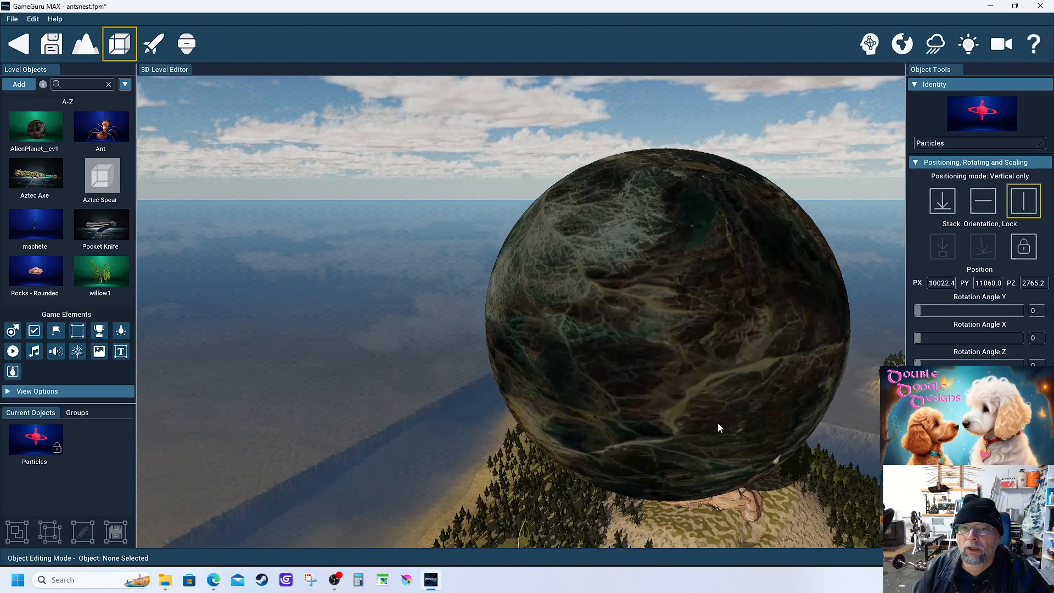
right_click_drag(805, 494, 690, 472)
key("w")
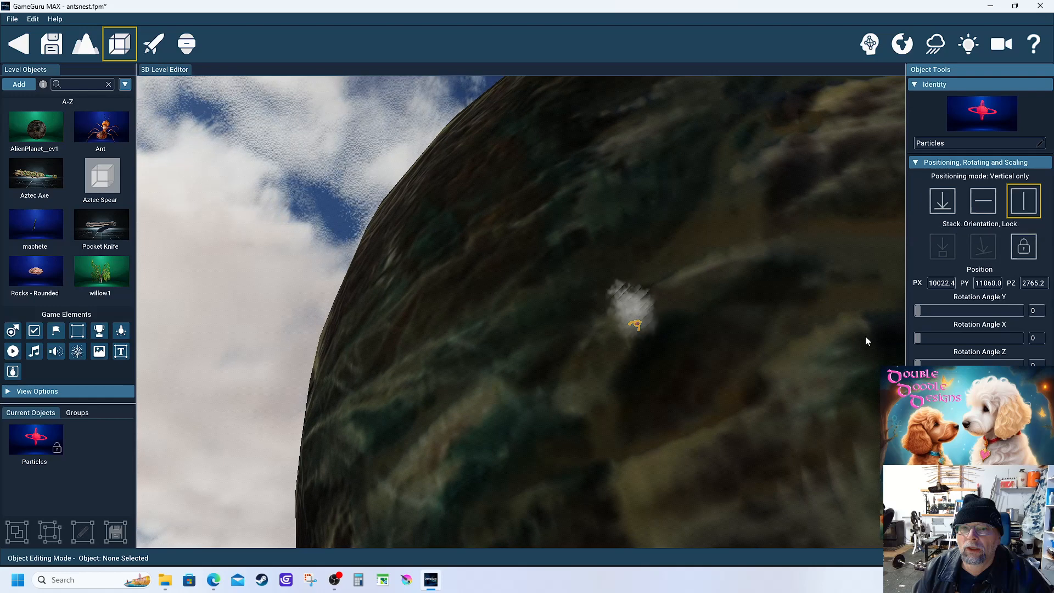
key("Delete")
- Select the AlienPlanet__cv1 object and rotate it to 15 in Y, 29 in X and about 80 in Z
right_click_drag(841, 355, 757, 376)
left_click(518, 406)
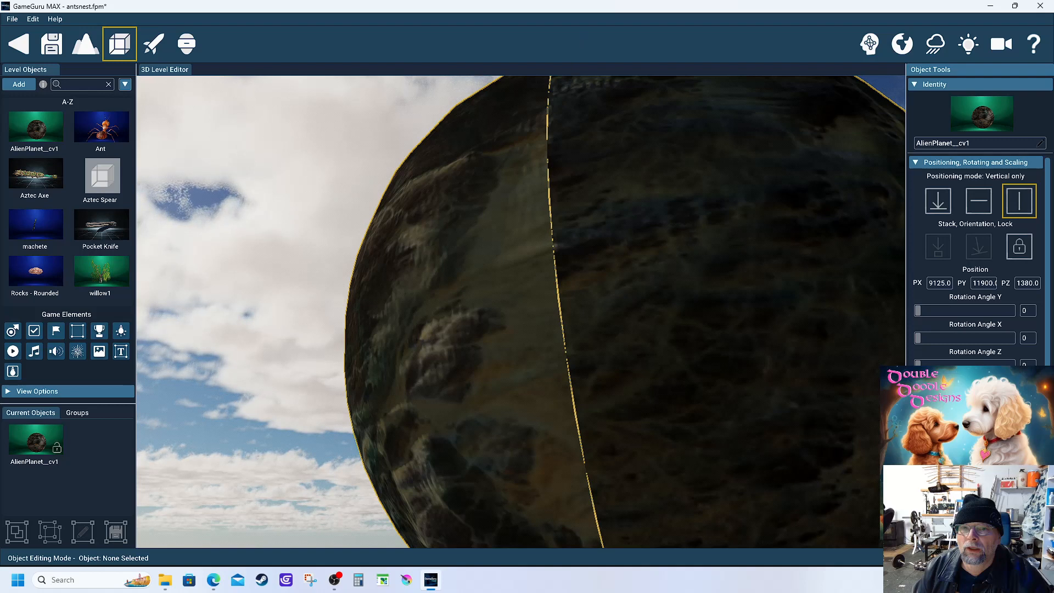
left_click(919, 310)
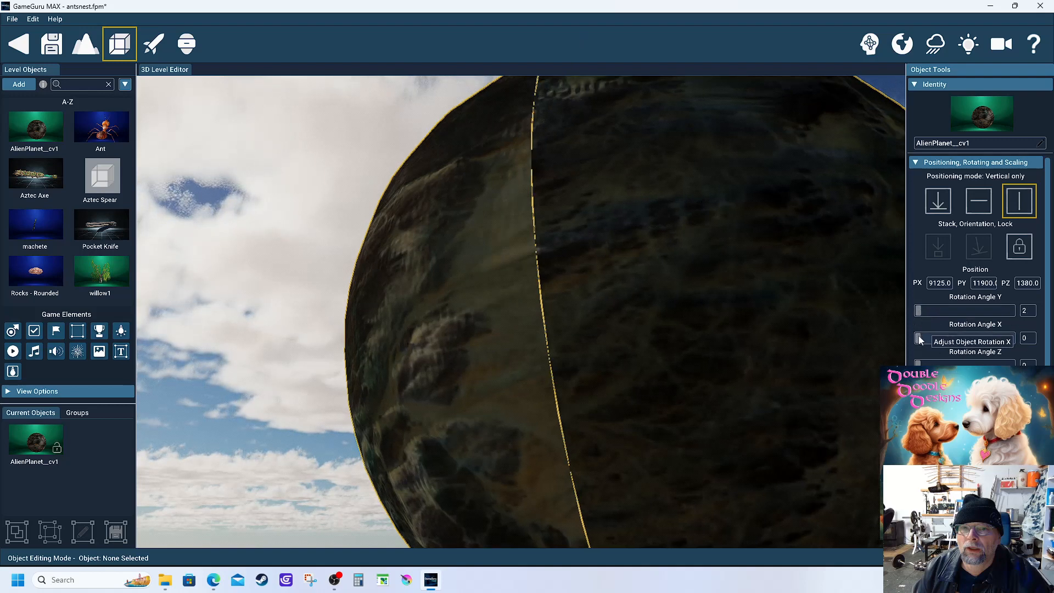
left_click_drag(920, 340, 939, 364)
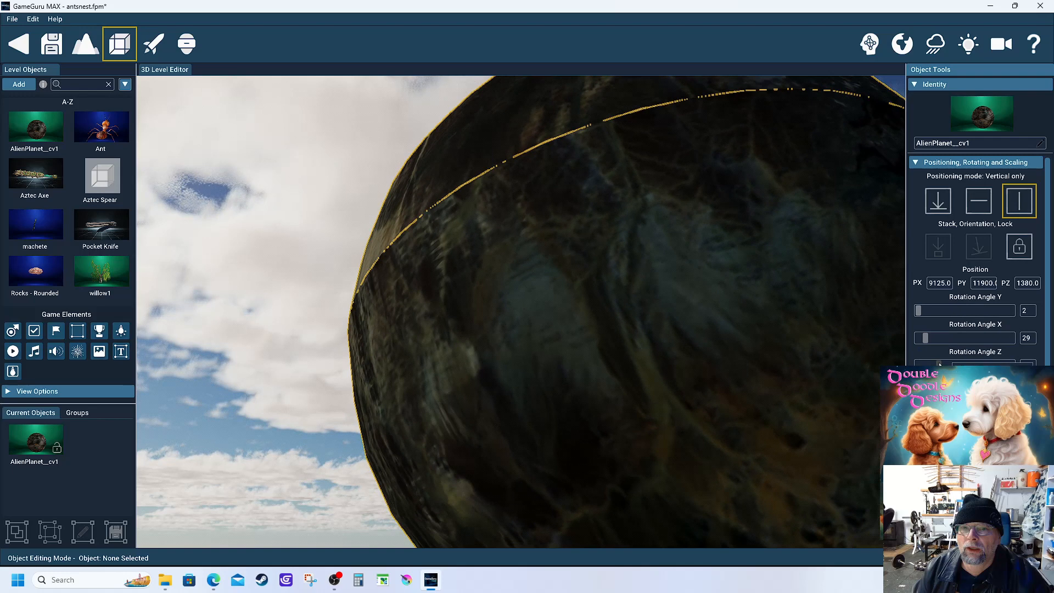
left_click_drag(919, 312, 922, 315)
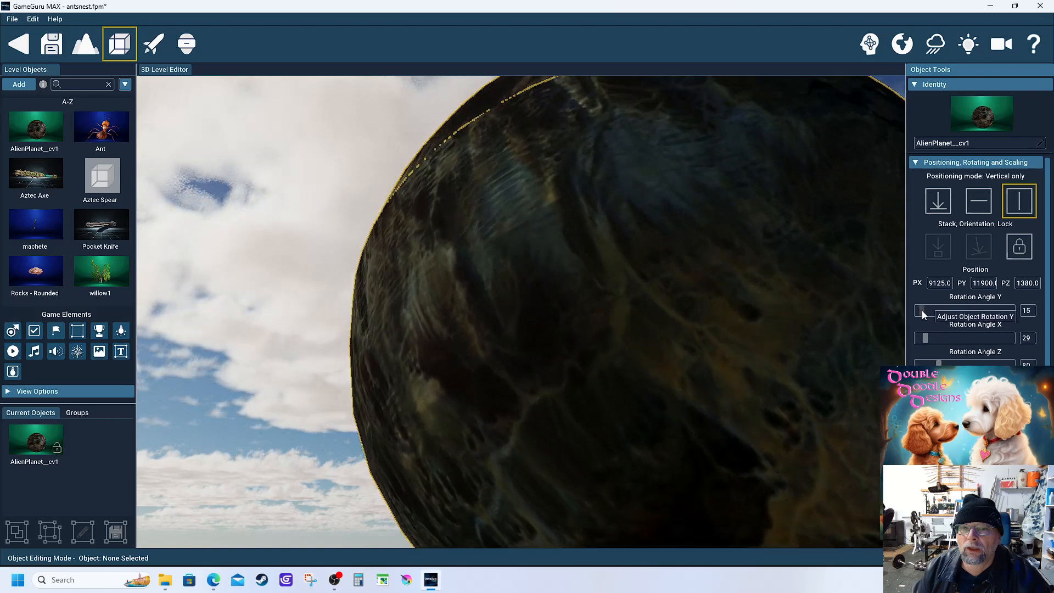
- Test-play the level near the willow to check the rotated planet in the sky, and return to the editor
left_click(149, 47)
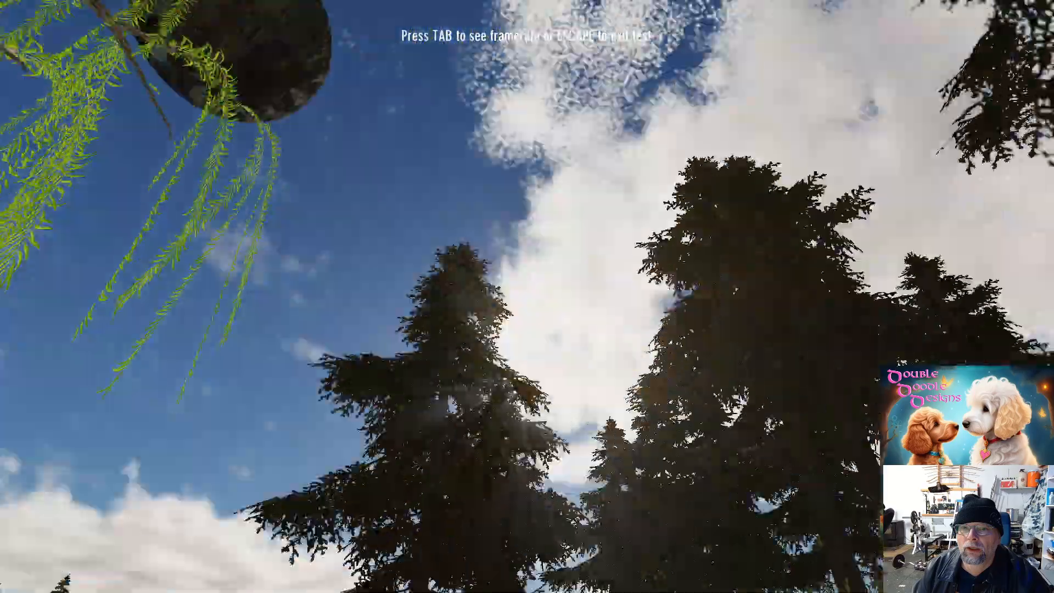
key("w")
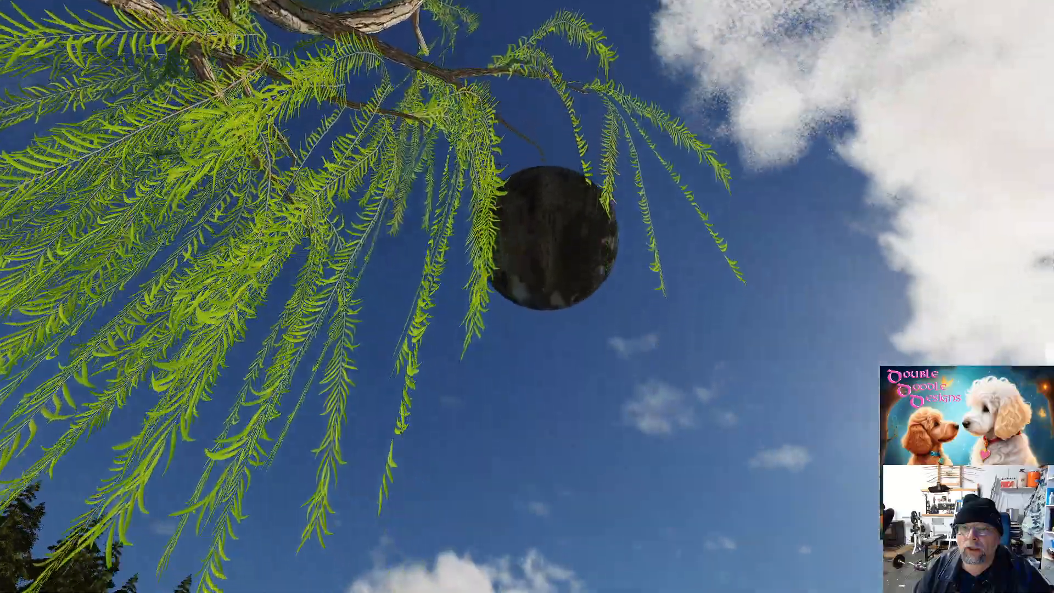
key("w")
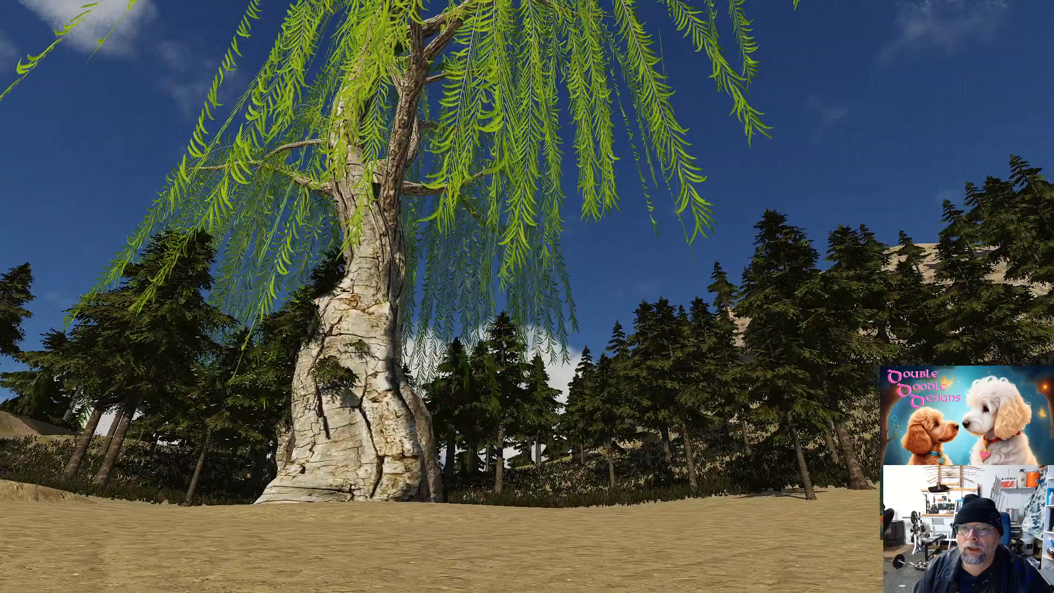
key("Escape")
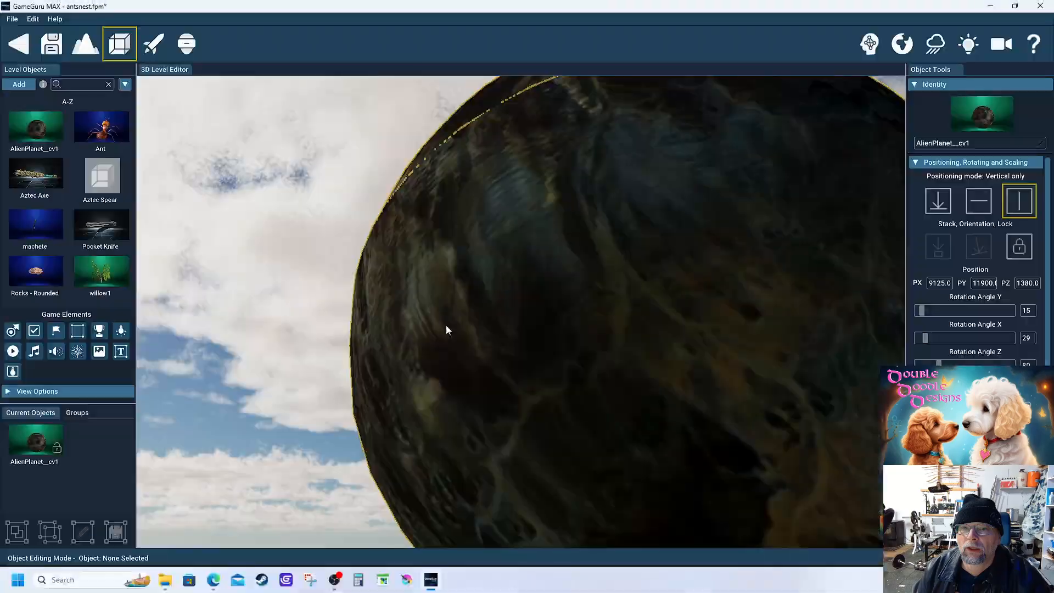
- Pick the Player Start Position element above the forested hill, test-play the level looking up at the planet, and return to the editor
scroll(419, 301, "down", 5)
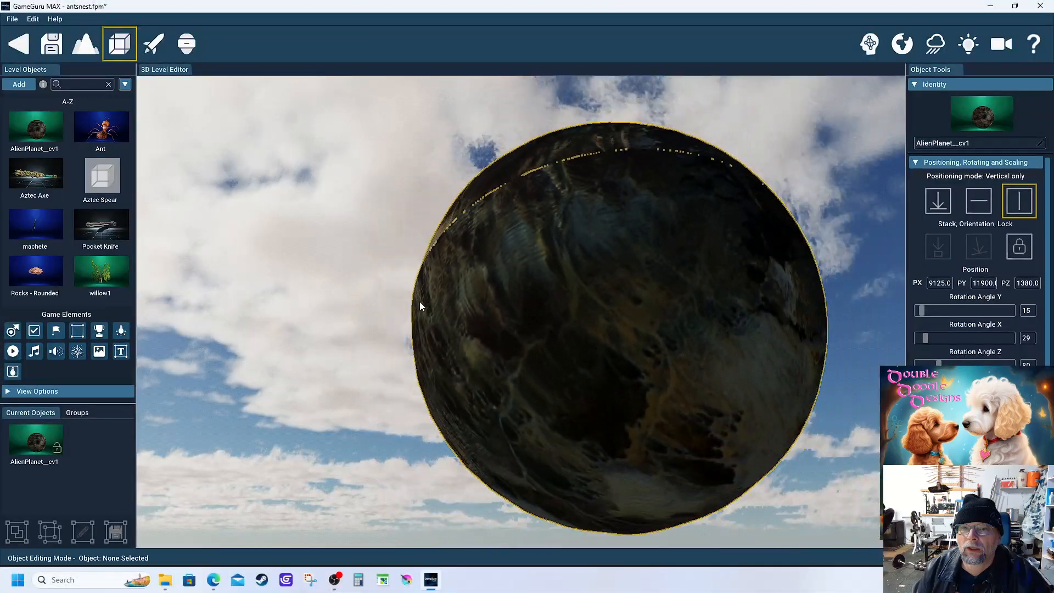
scroll(432, 367, "down", 2)
right_click_drag(432, 366, 442, 397)
left_click(11, 334)
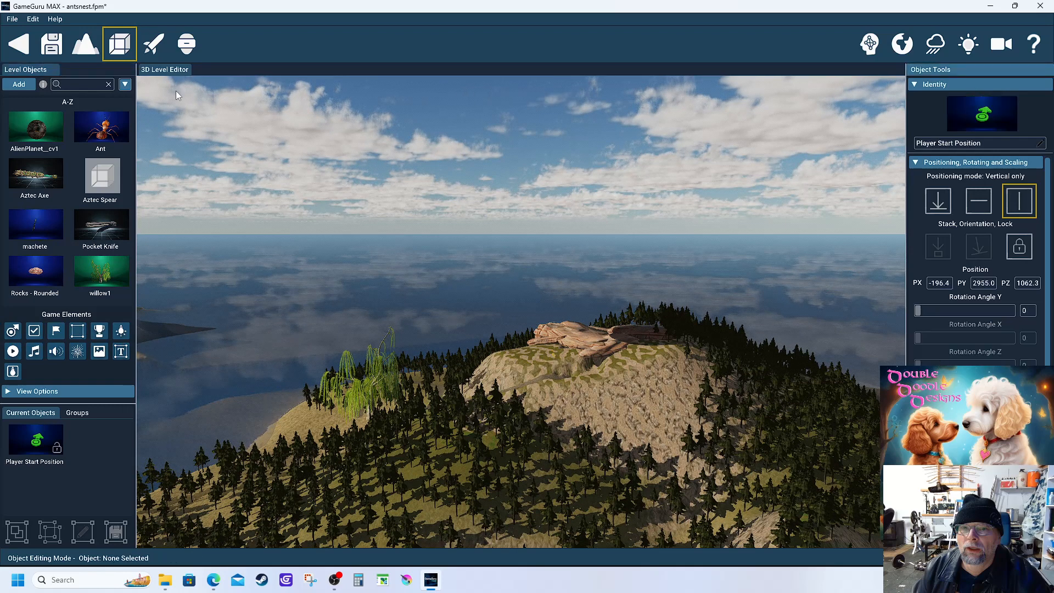
left_click(298, 45)
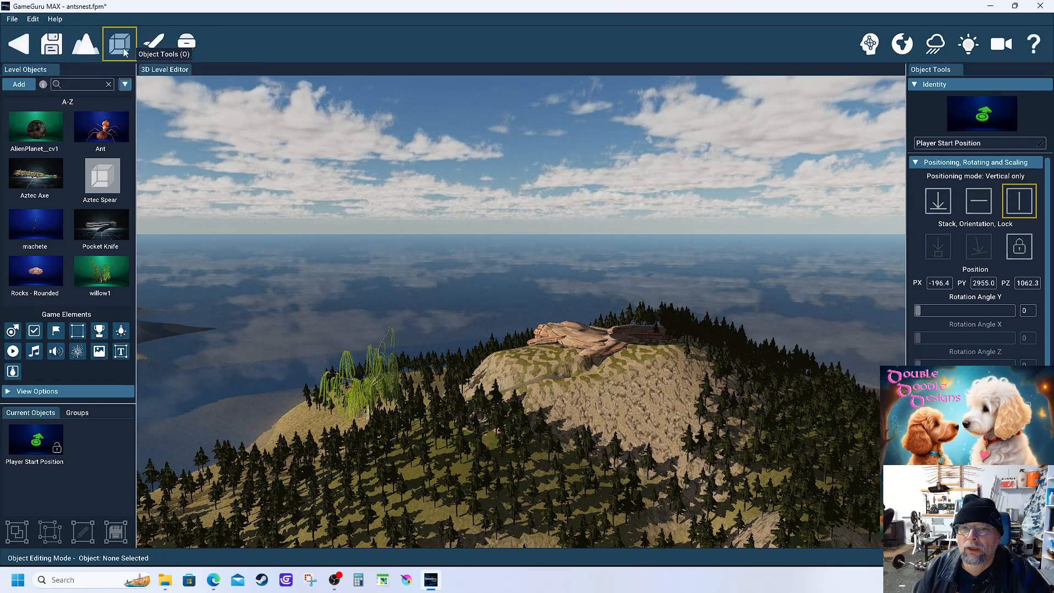
left_click(152, 45)
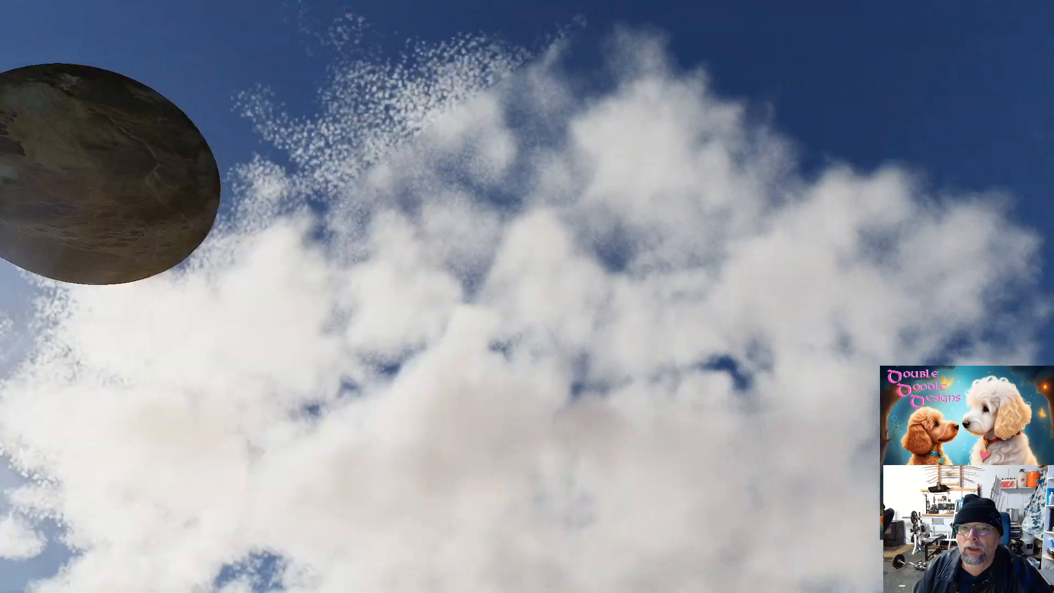
key("Escape")
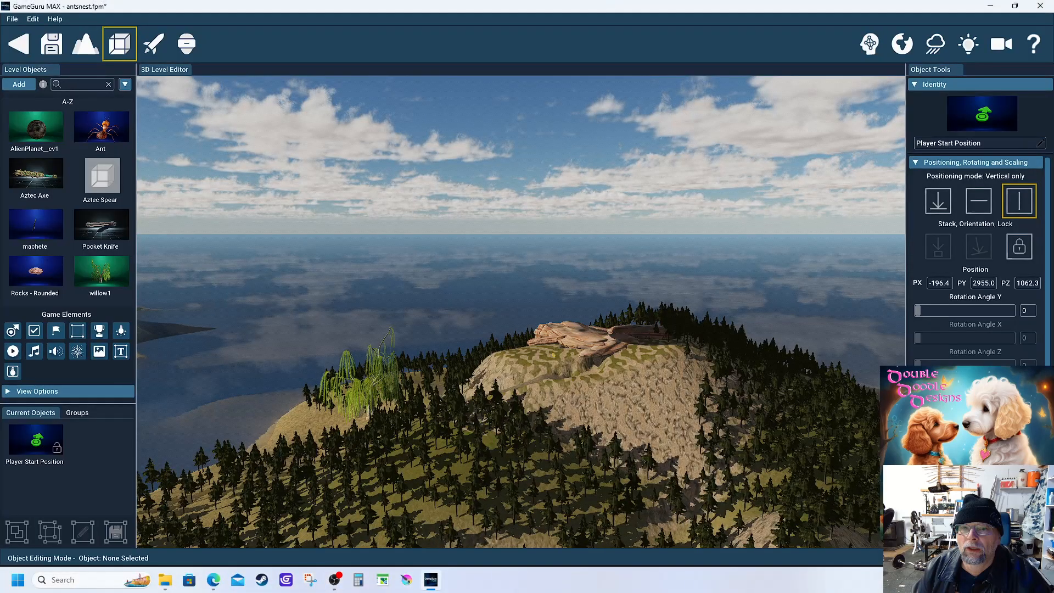